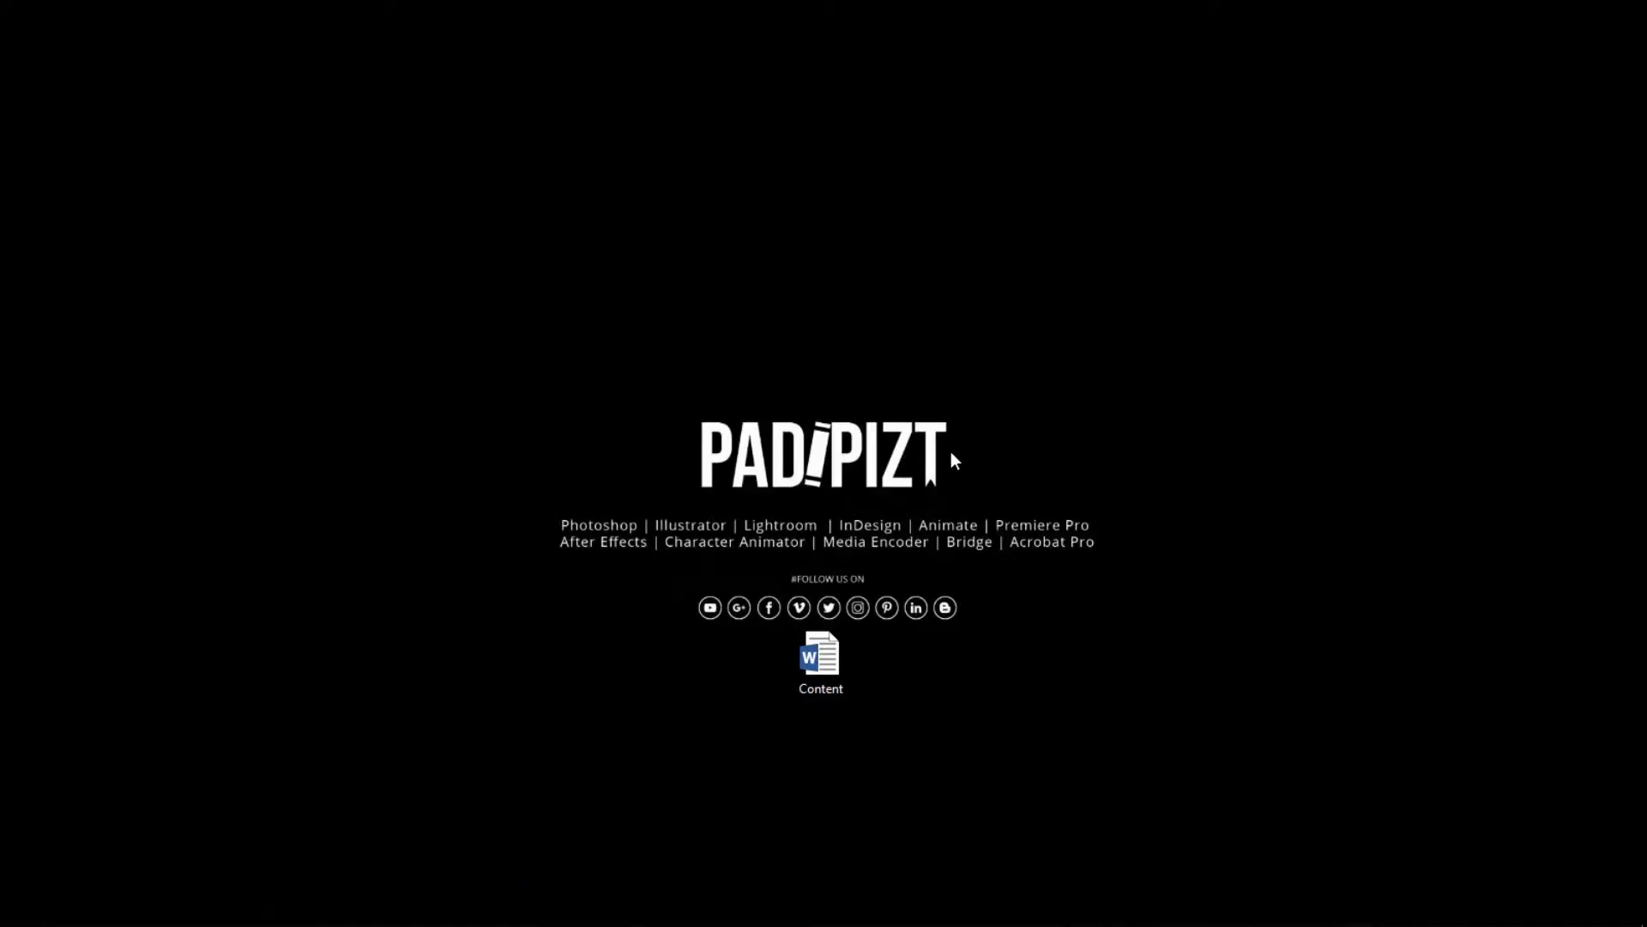
Open Content.docx in Word, then select and copy all of its text.
double_click(820, 676)
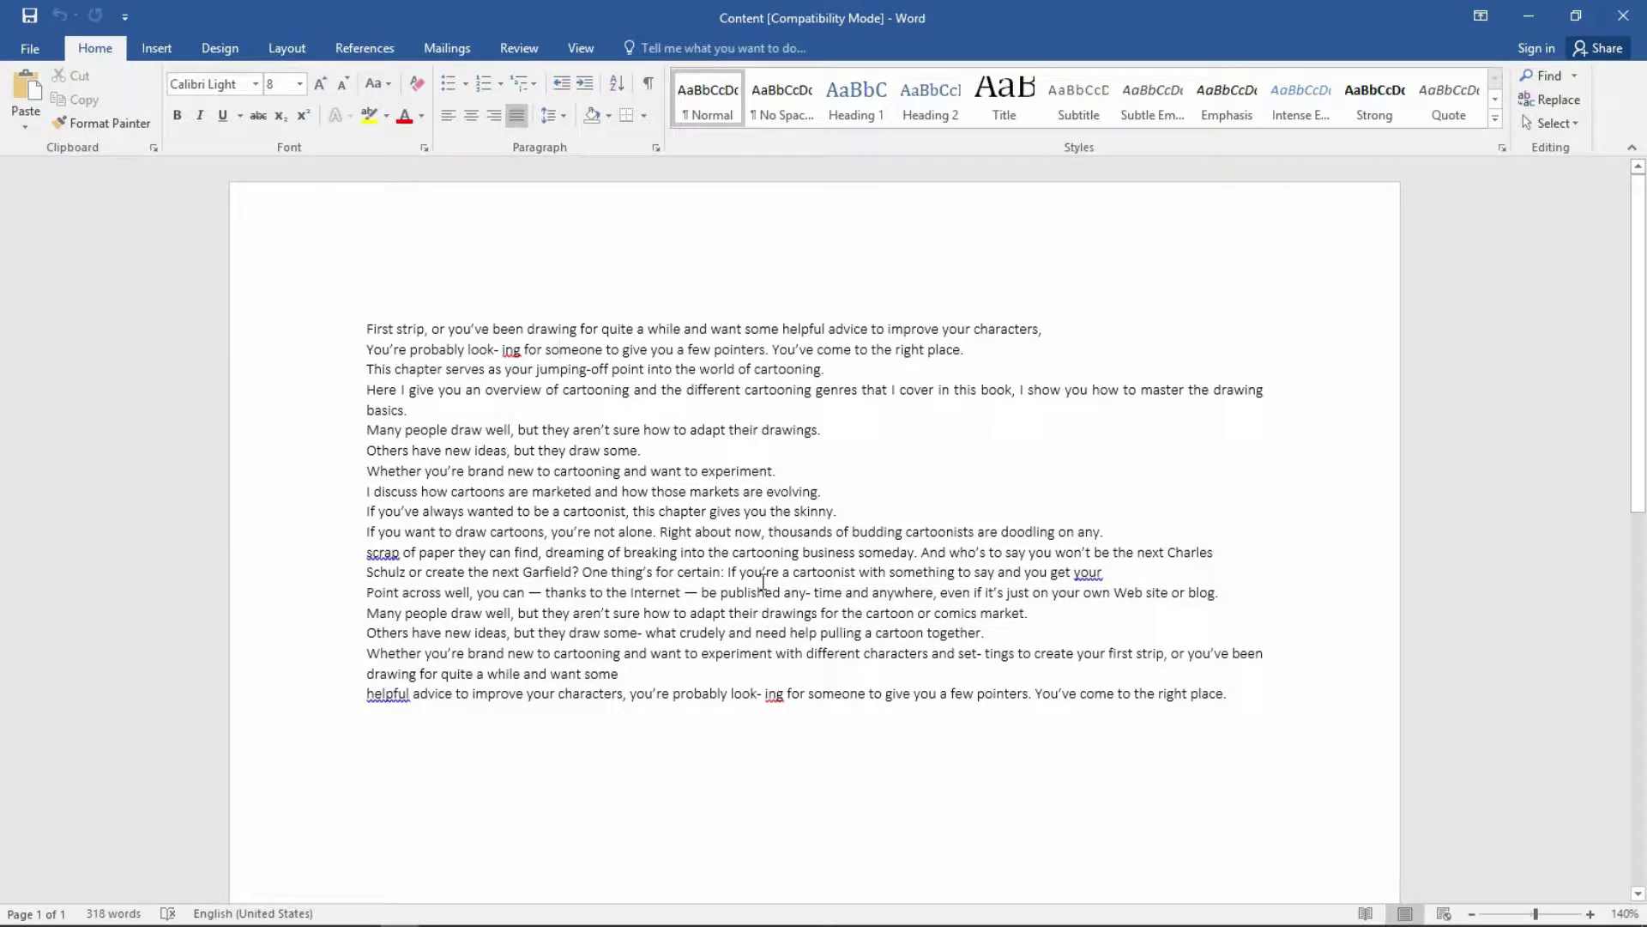
key(ctrl+a)
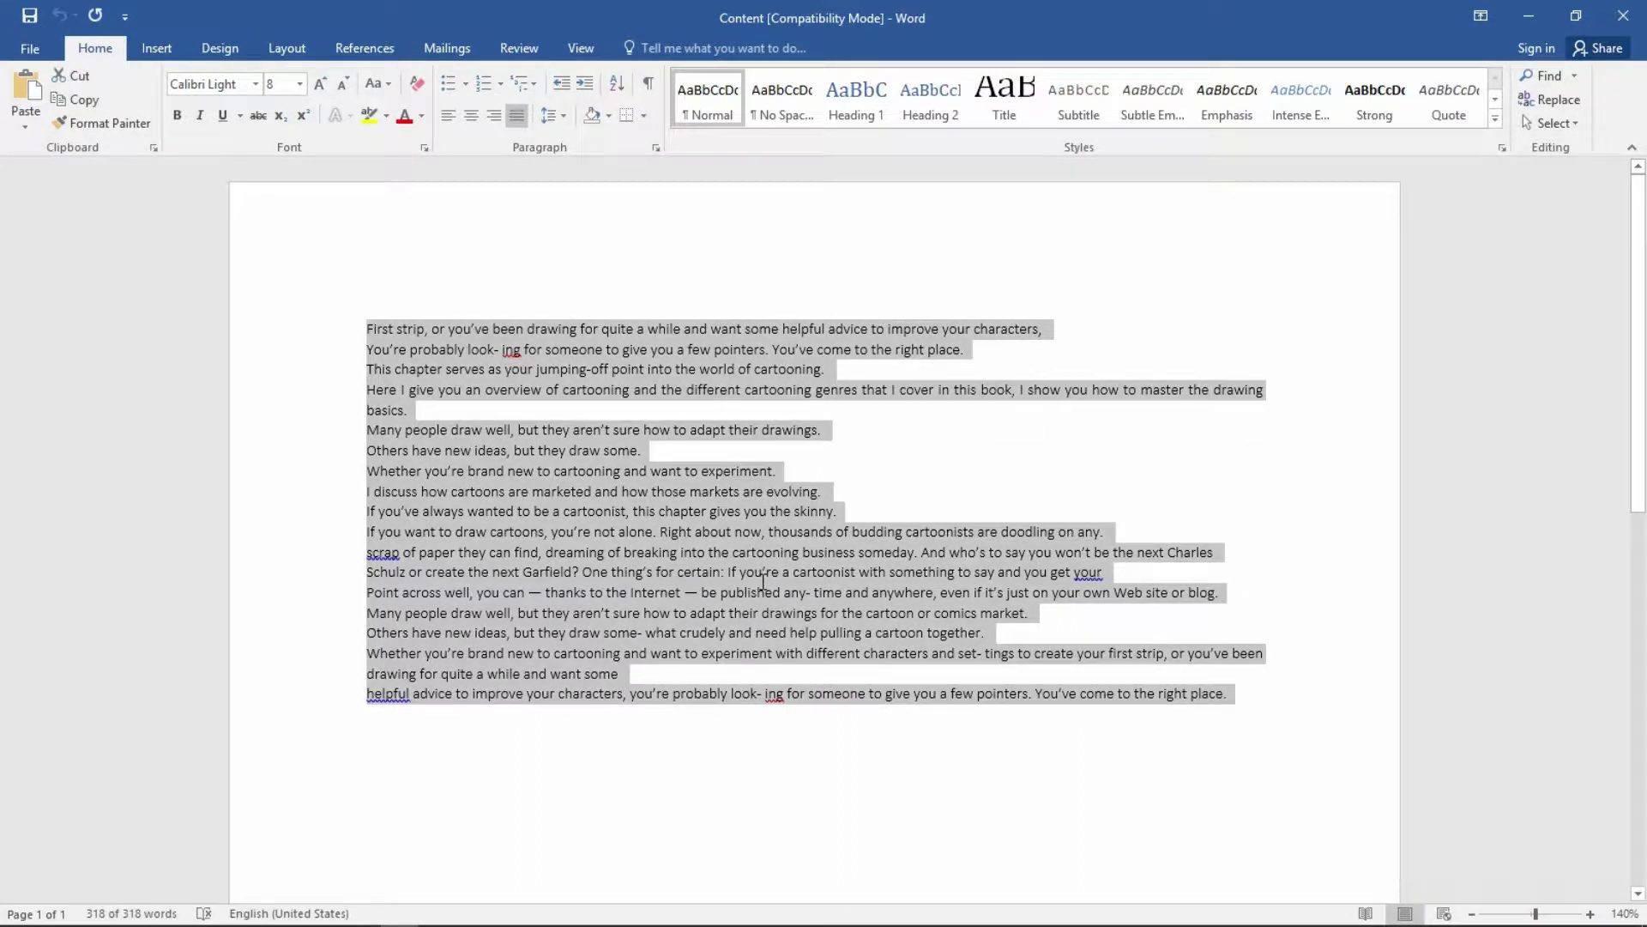
right_click(761, 581)
click(791, 627)
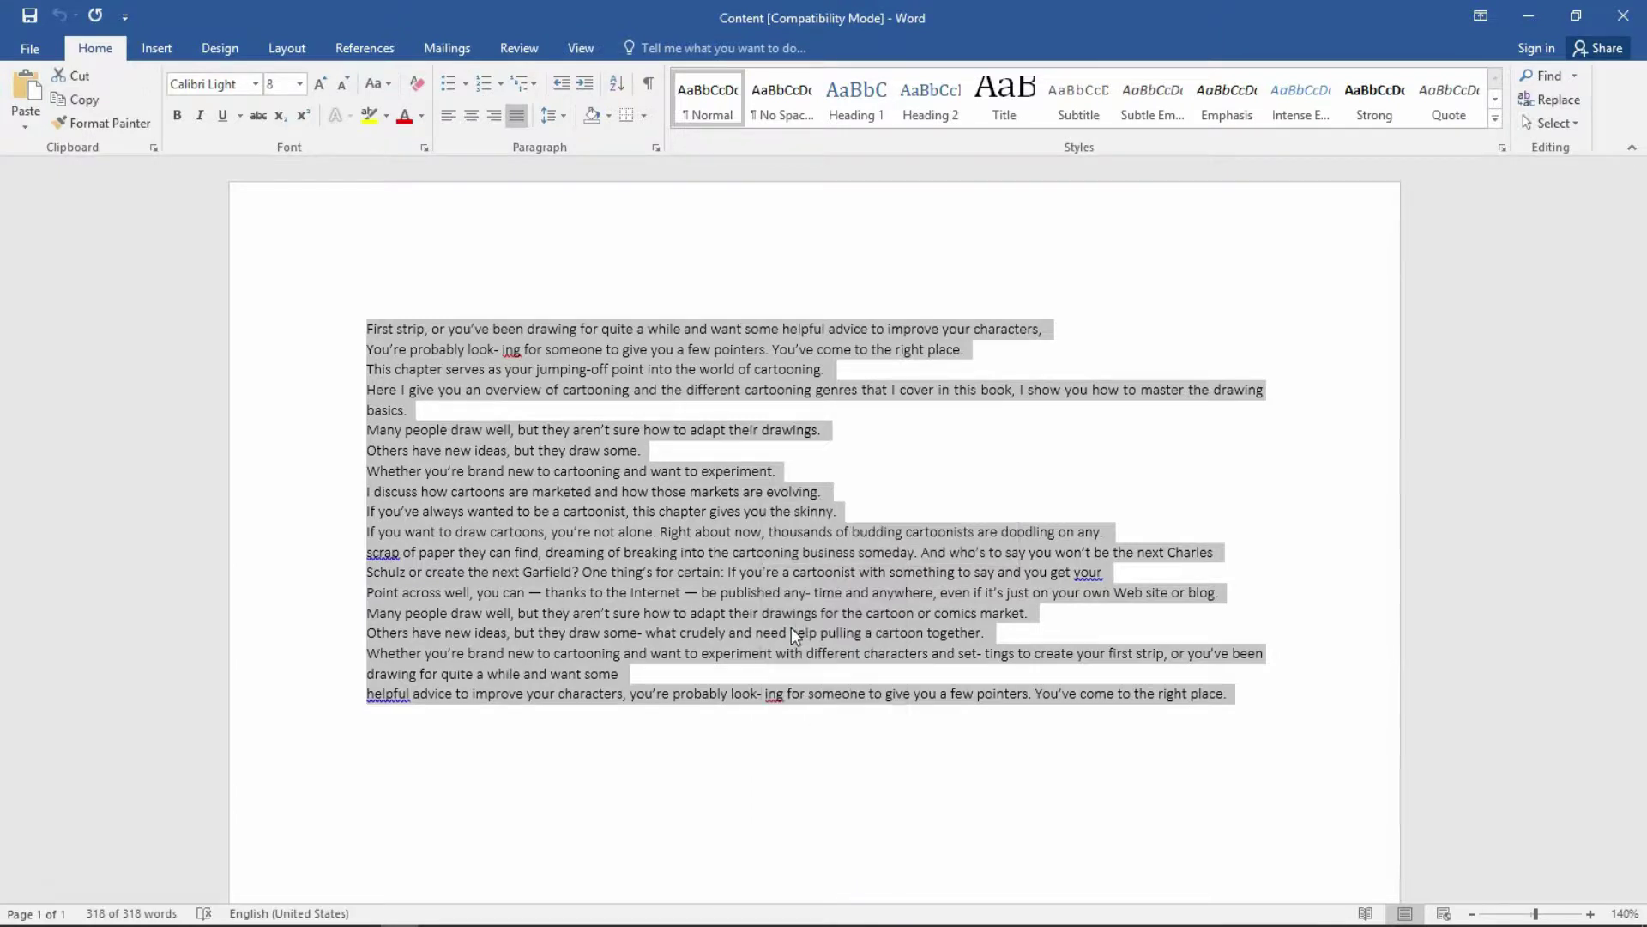
click(788, 616)
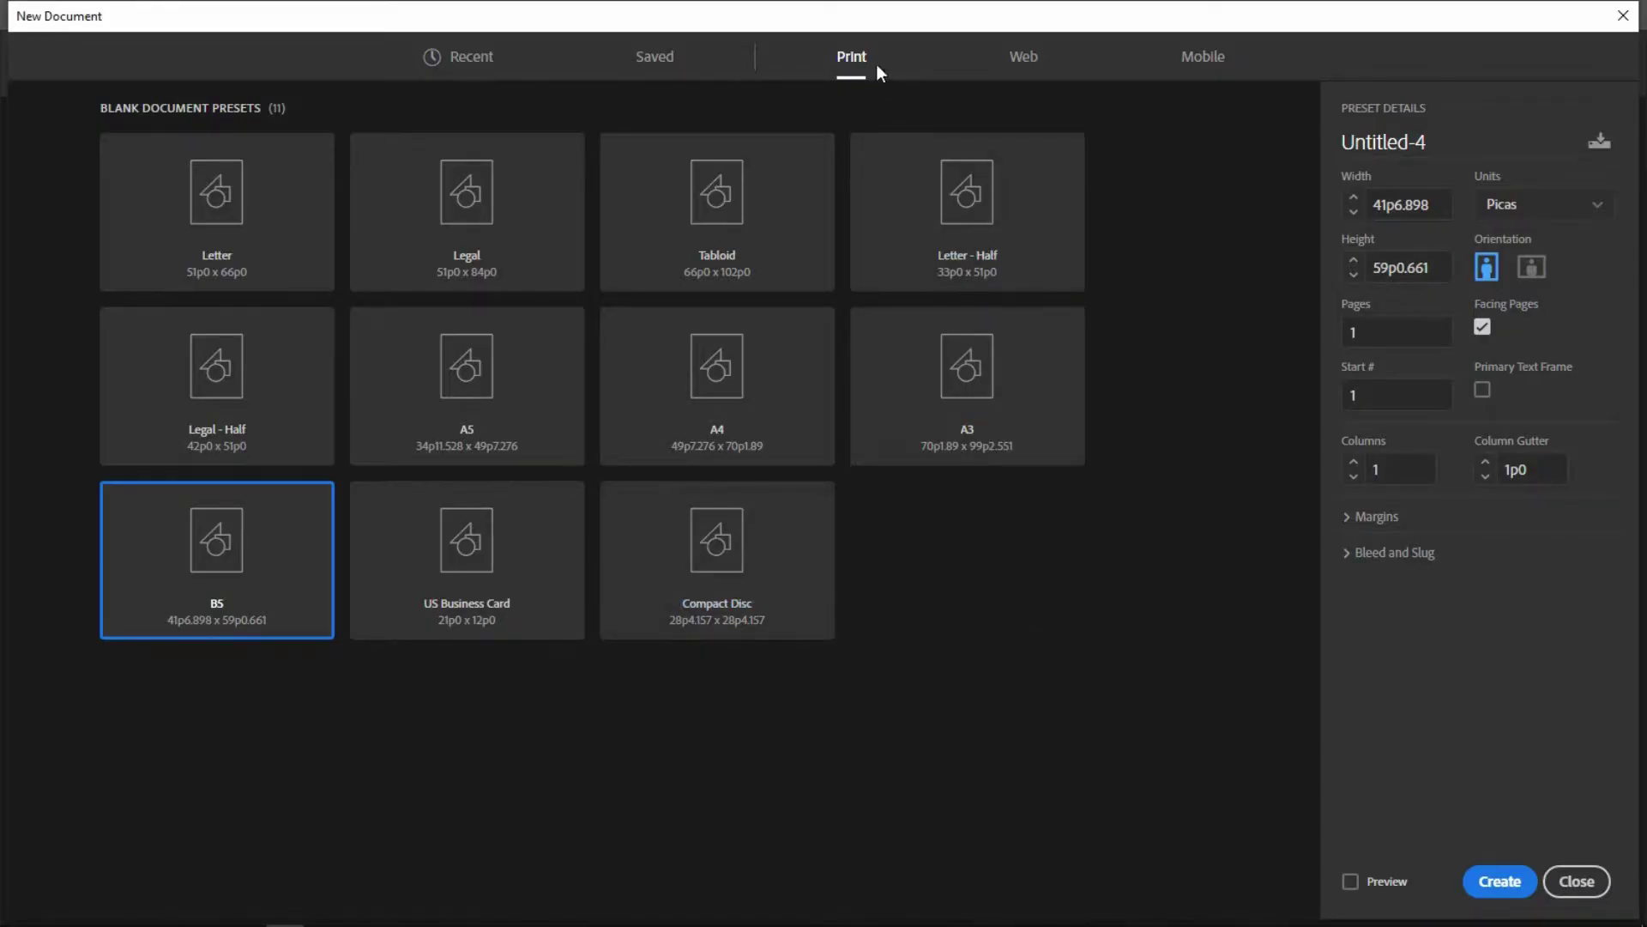
Create a Letter-size document and paste the copied text into a margin-wide text frame.
click(262, 210)
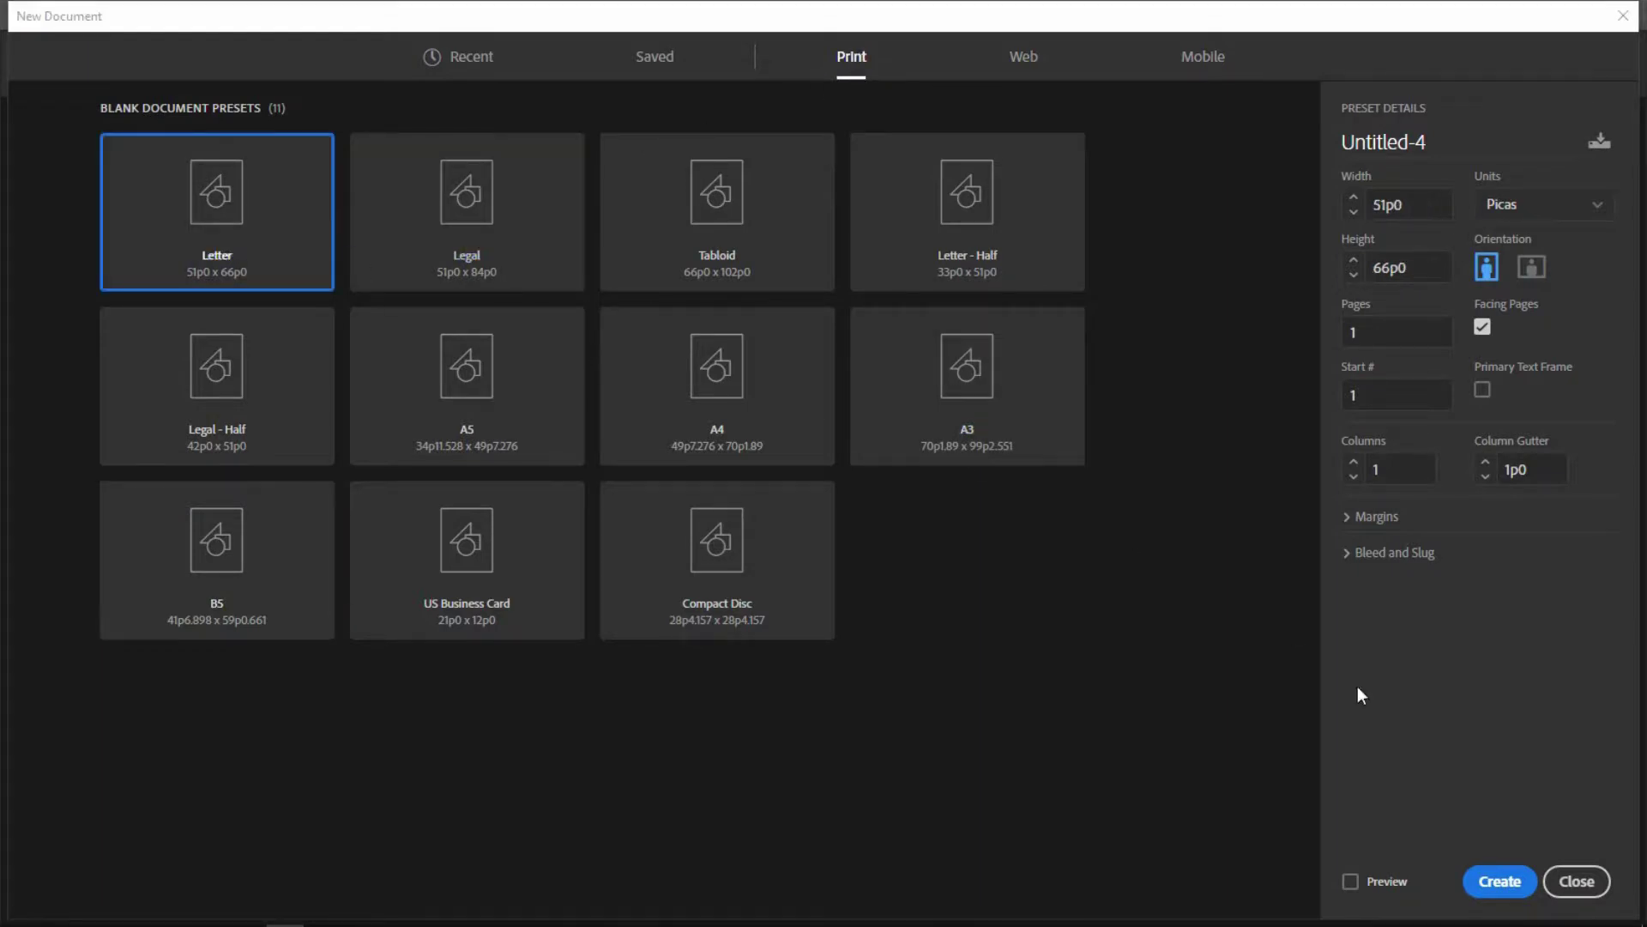
click(1521, 890)
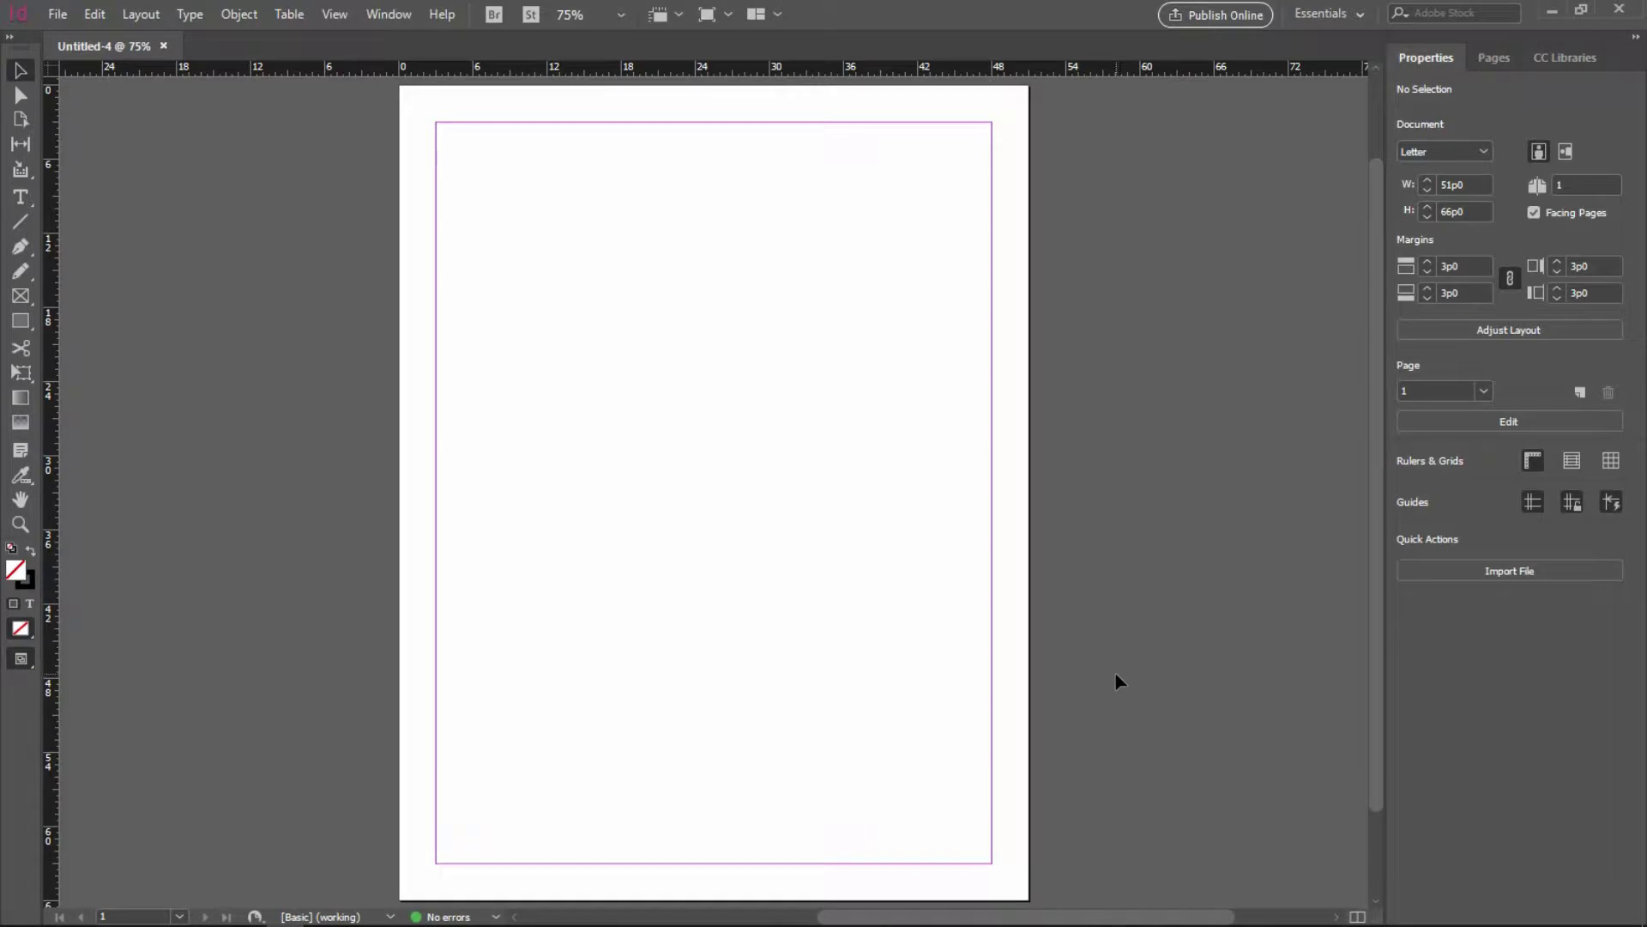
key(t)
drag(436, 218, 995, 864)
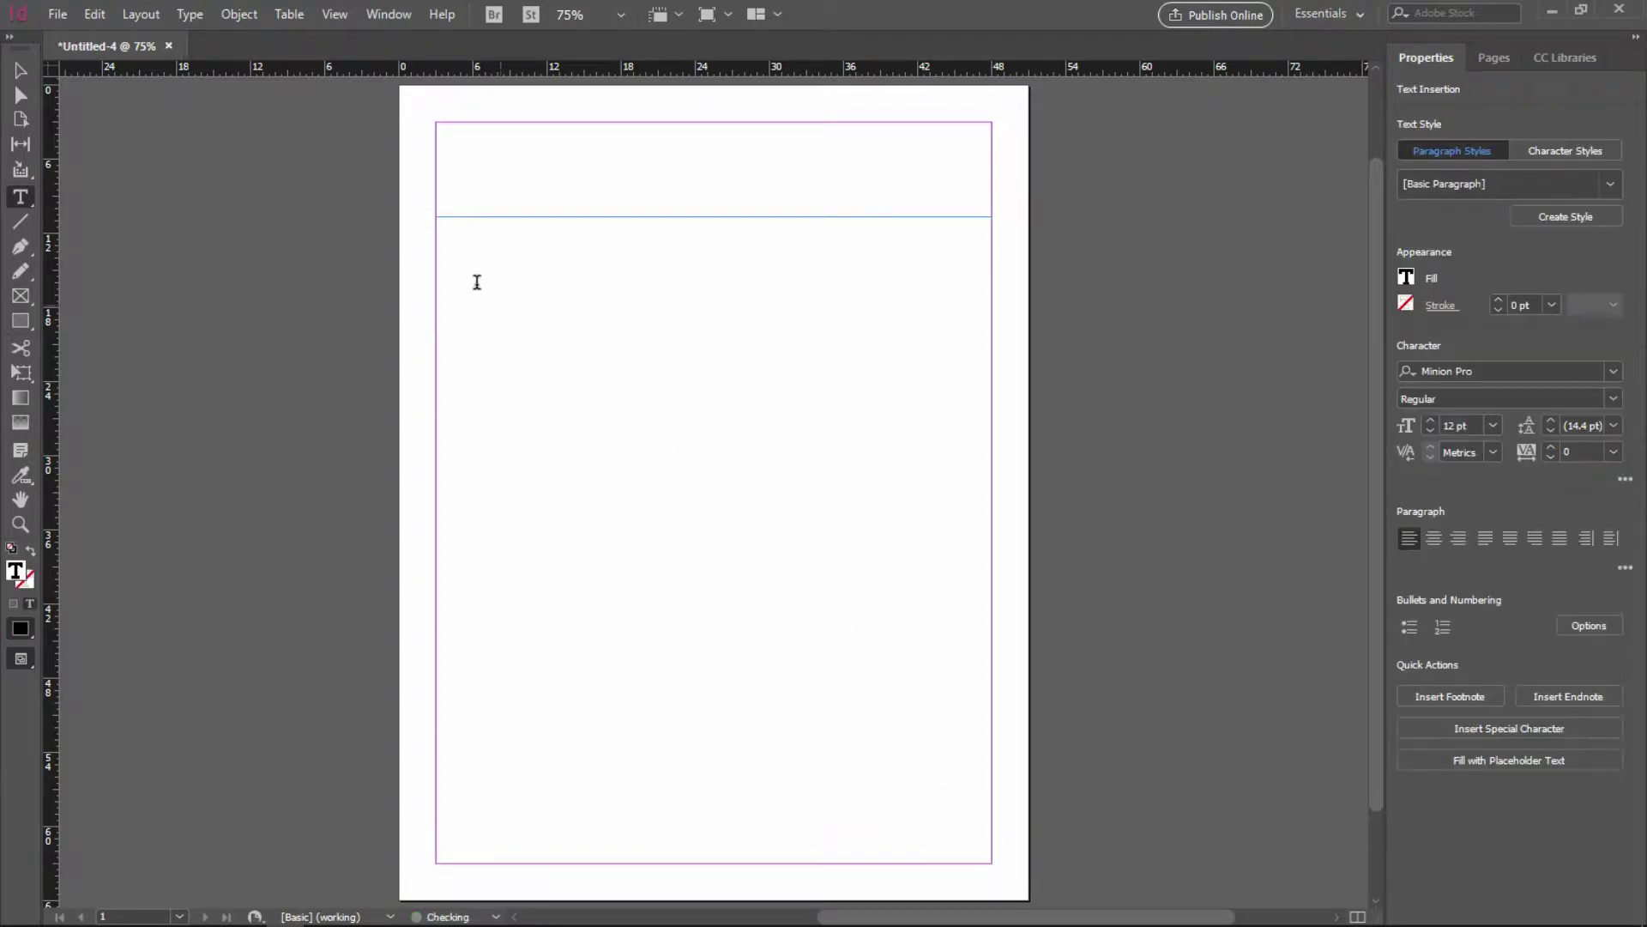
right_click(455, 234)
click(472, 246)
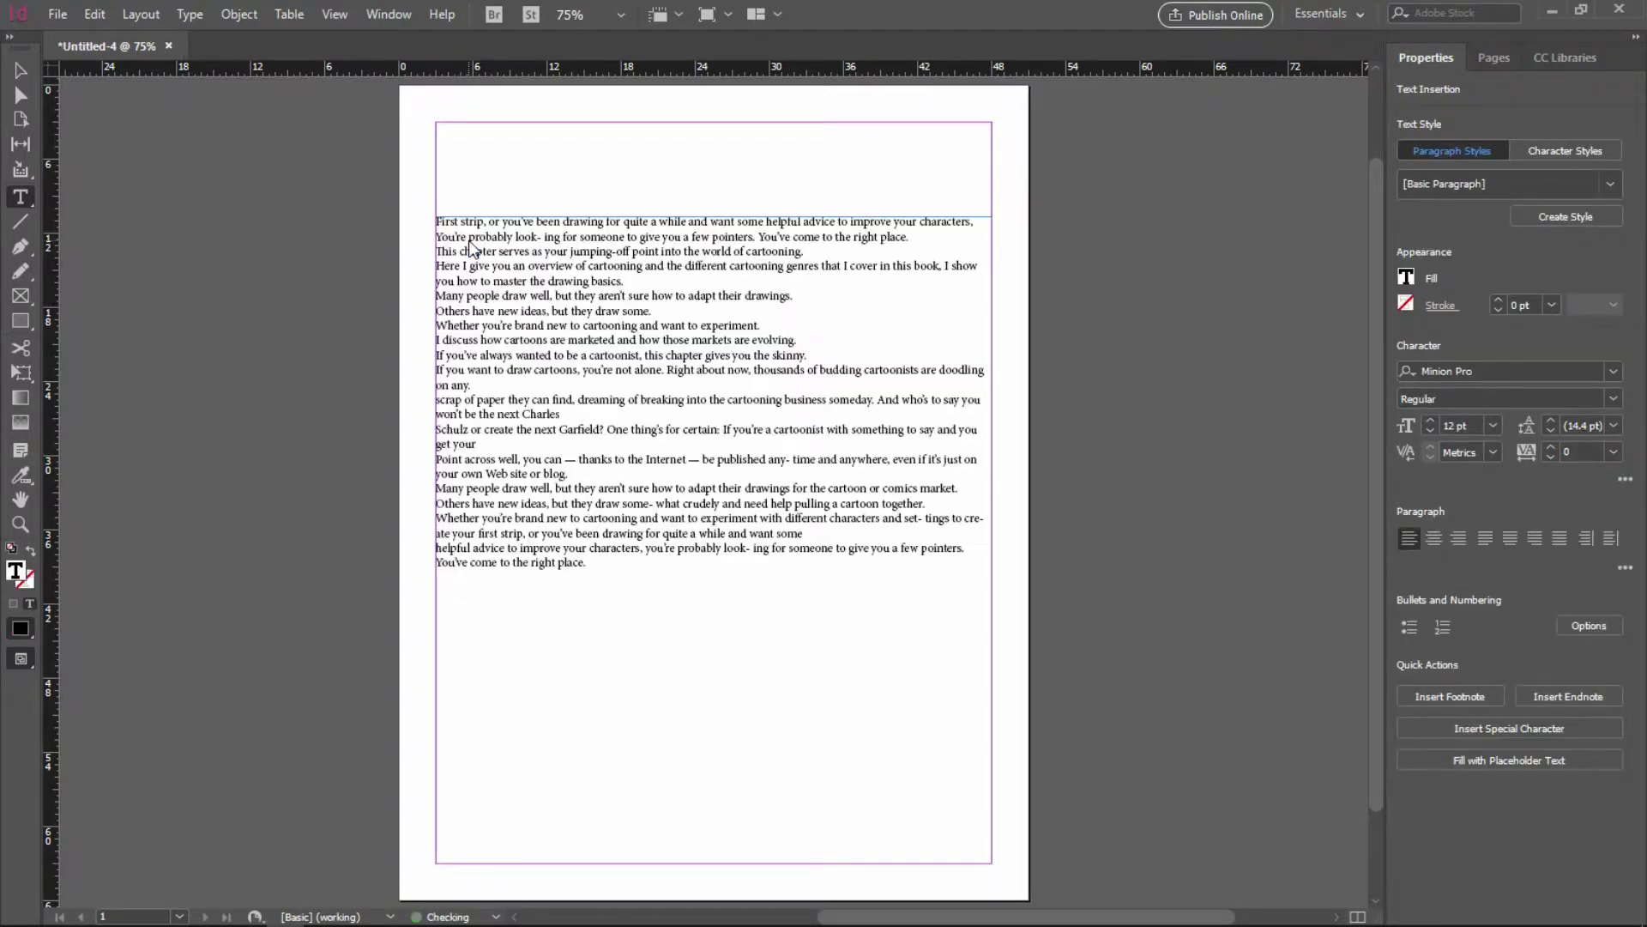
Switch to the Advanced workspace and add a new paragraph style in Paragraph Styles.
click(21, 75)
click(271, 241)
scroll(273, 238, up, 2)
scroll(273, 242, right, 5)
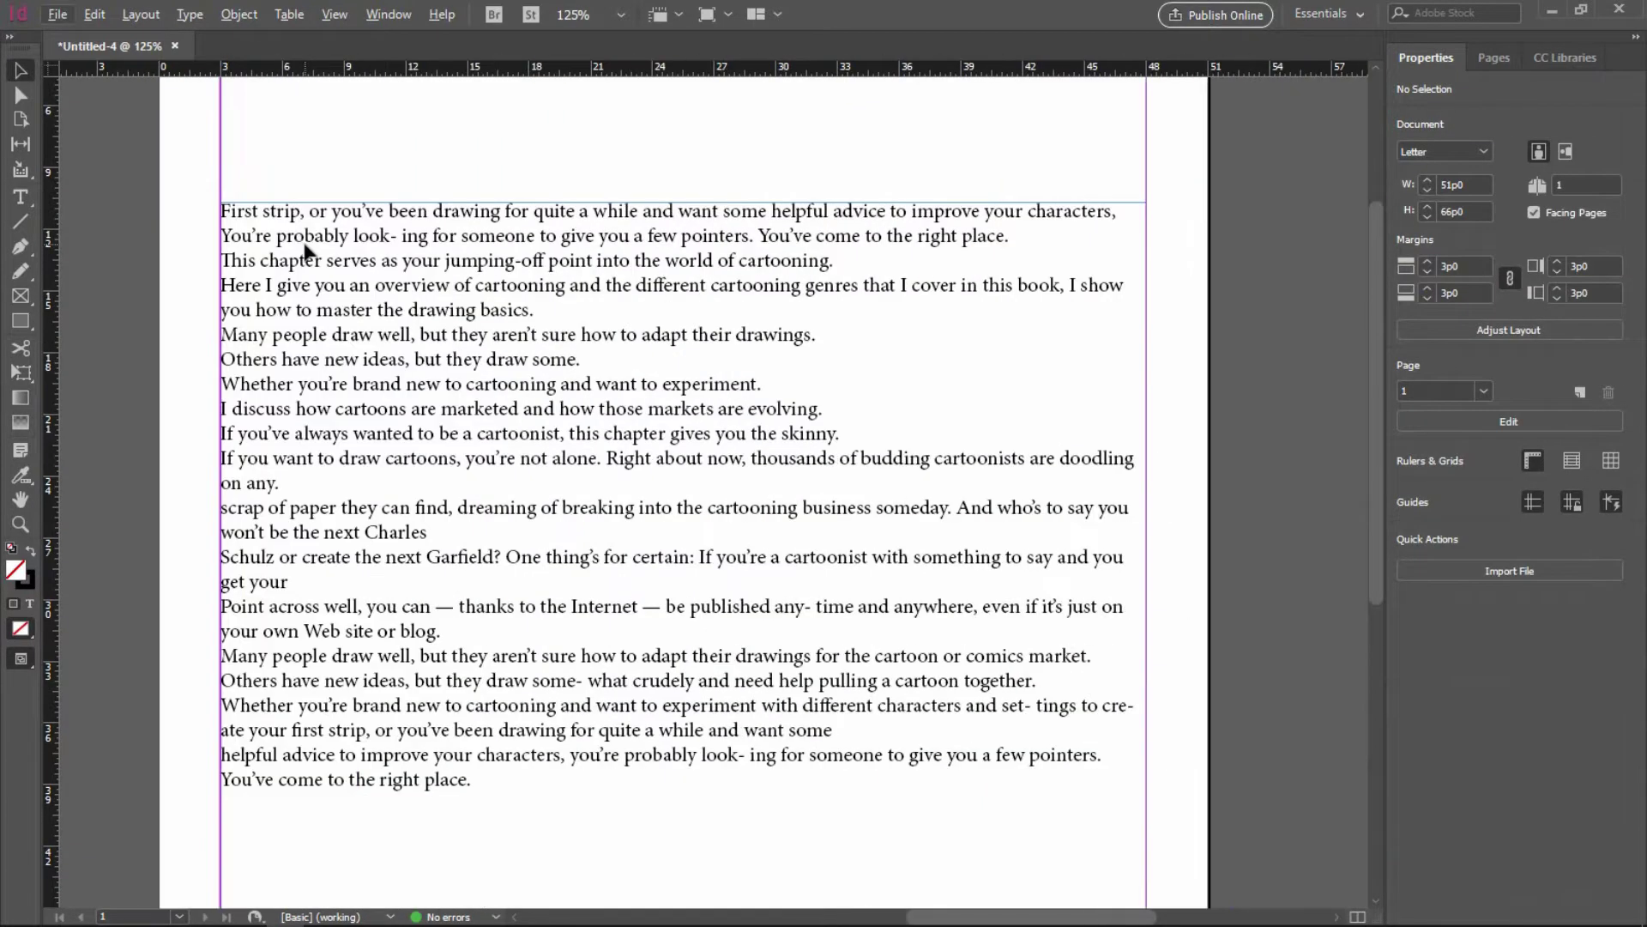
scroll(566, 294, down, 1)
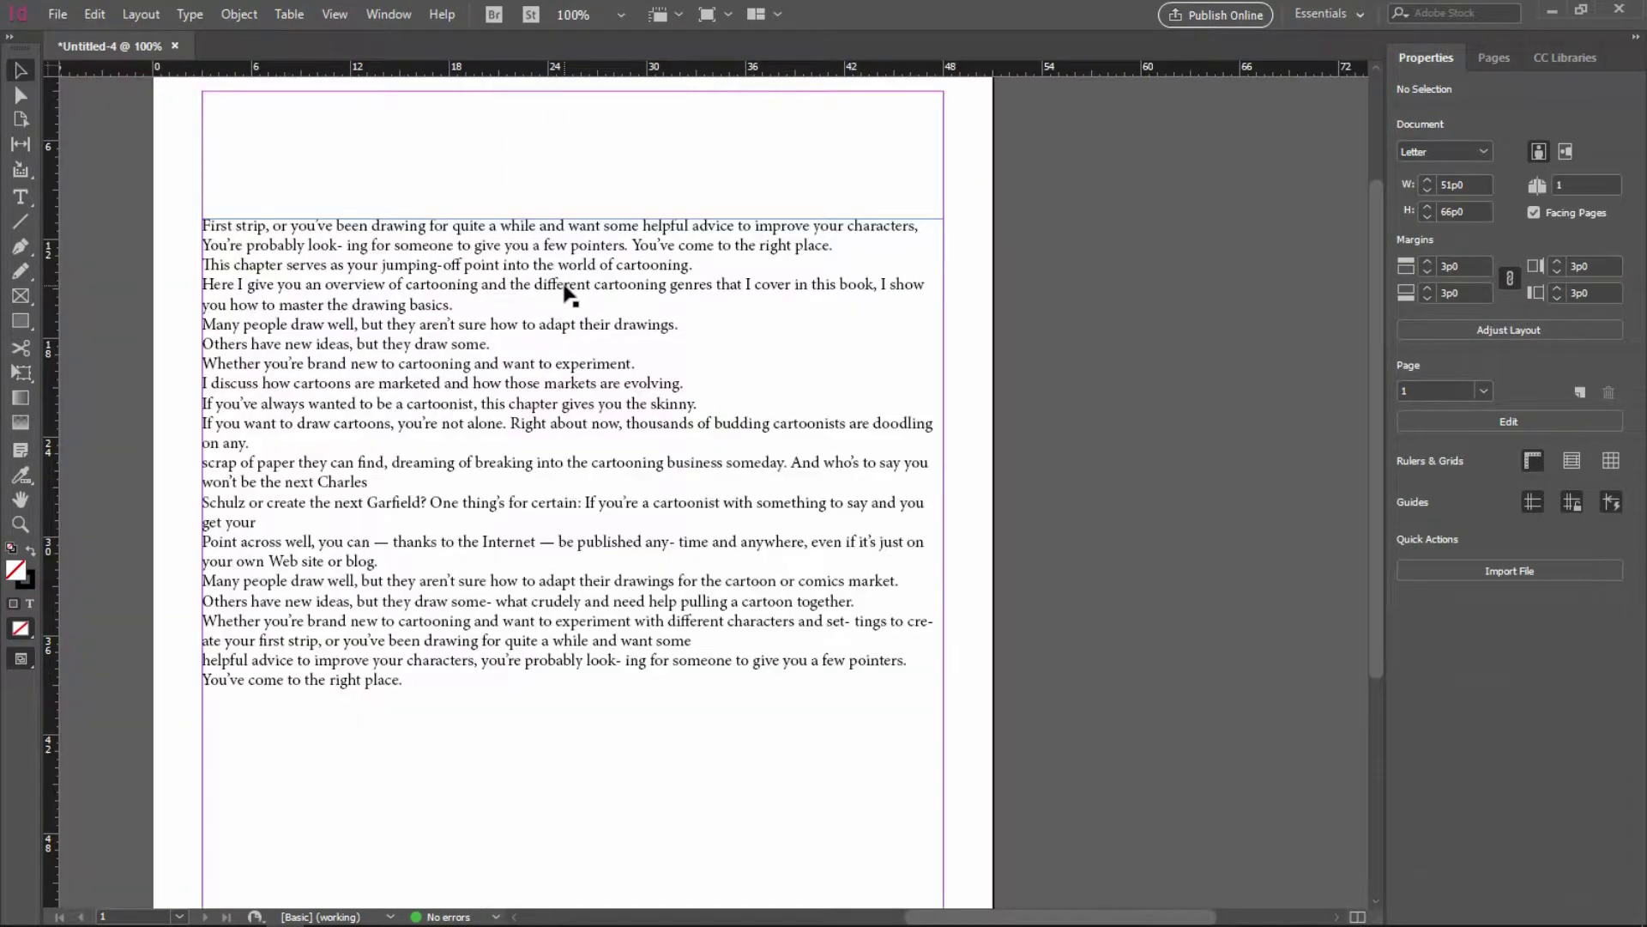
click(1341, 17)
click(1334, 31)
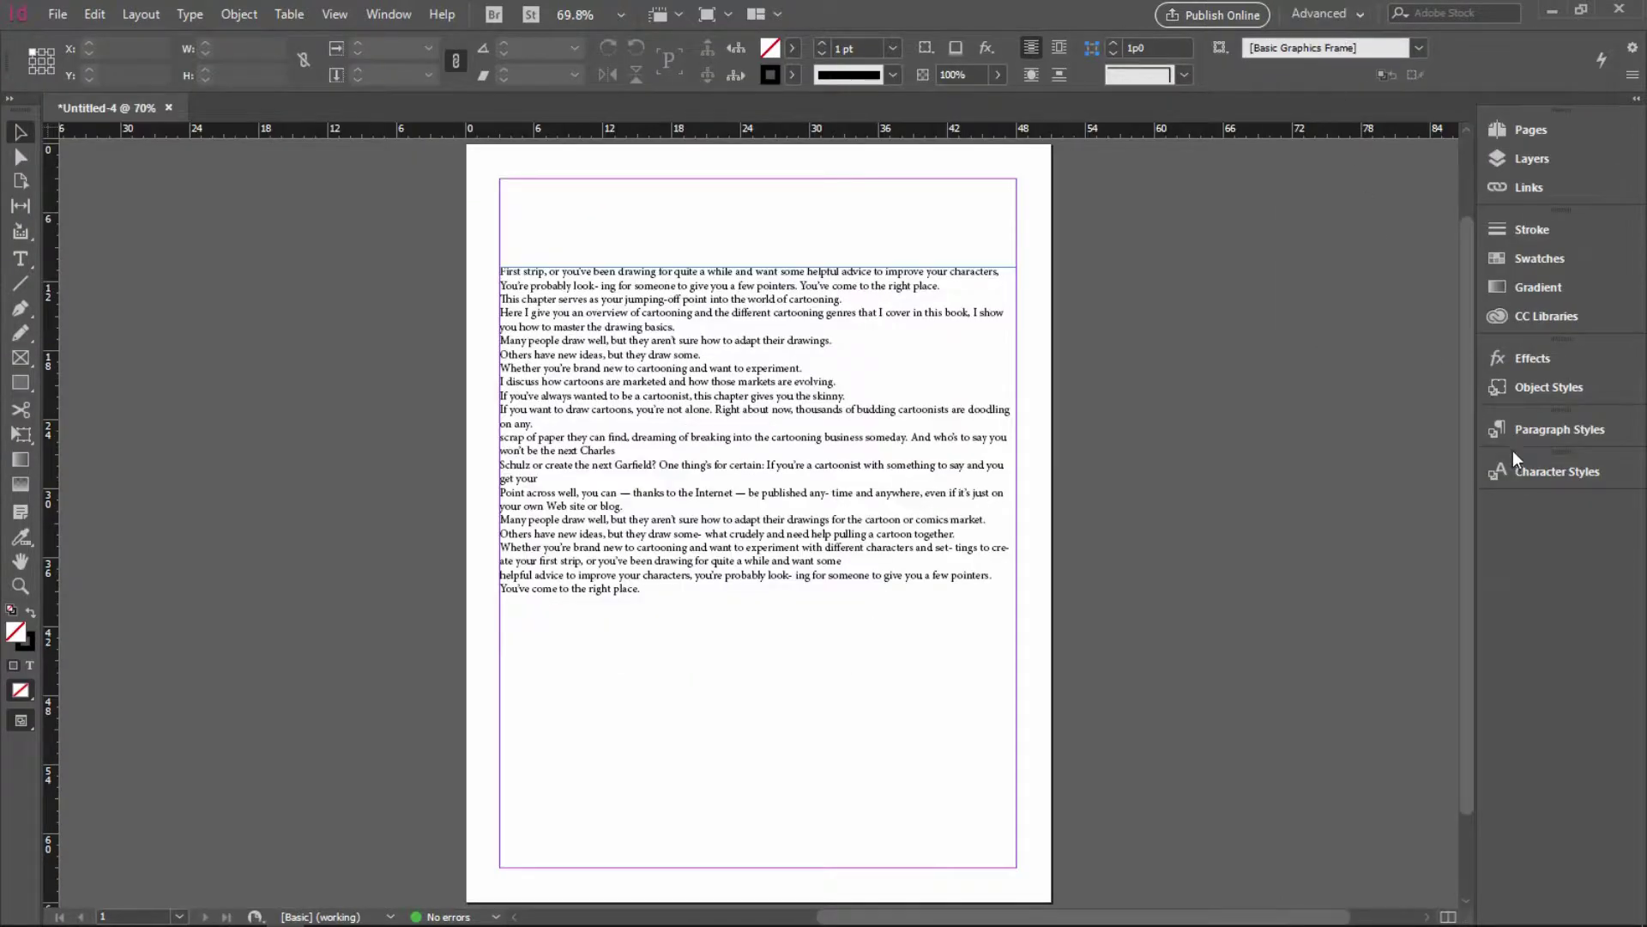
click(1486, 431)
click(1416, 632)
Name the style 'number list_start at' with Adobe Garamond Pro, 13 pt, 18 pt leading.
double_click(1397, 498)
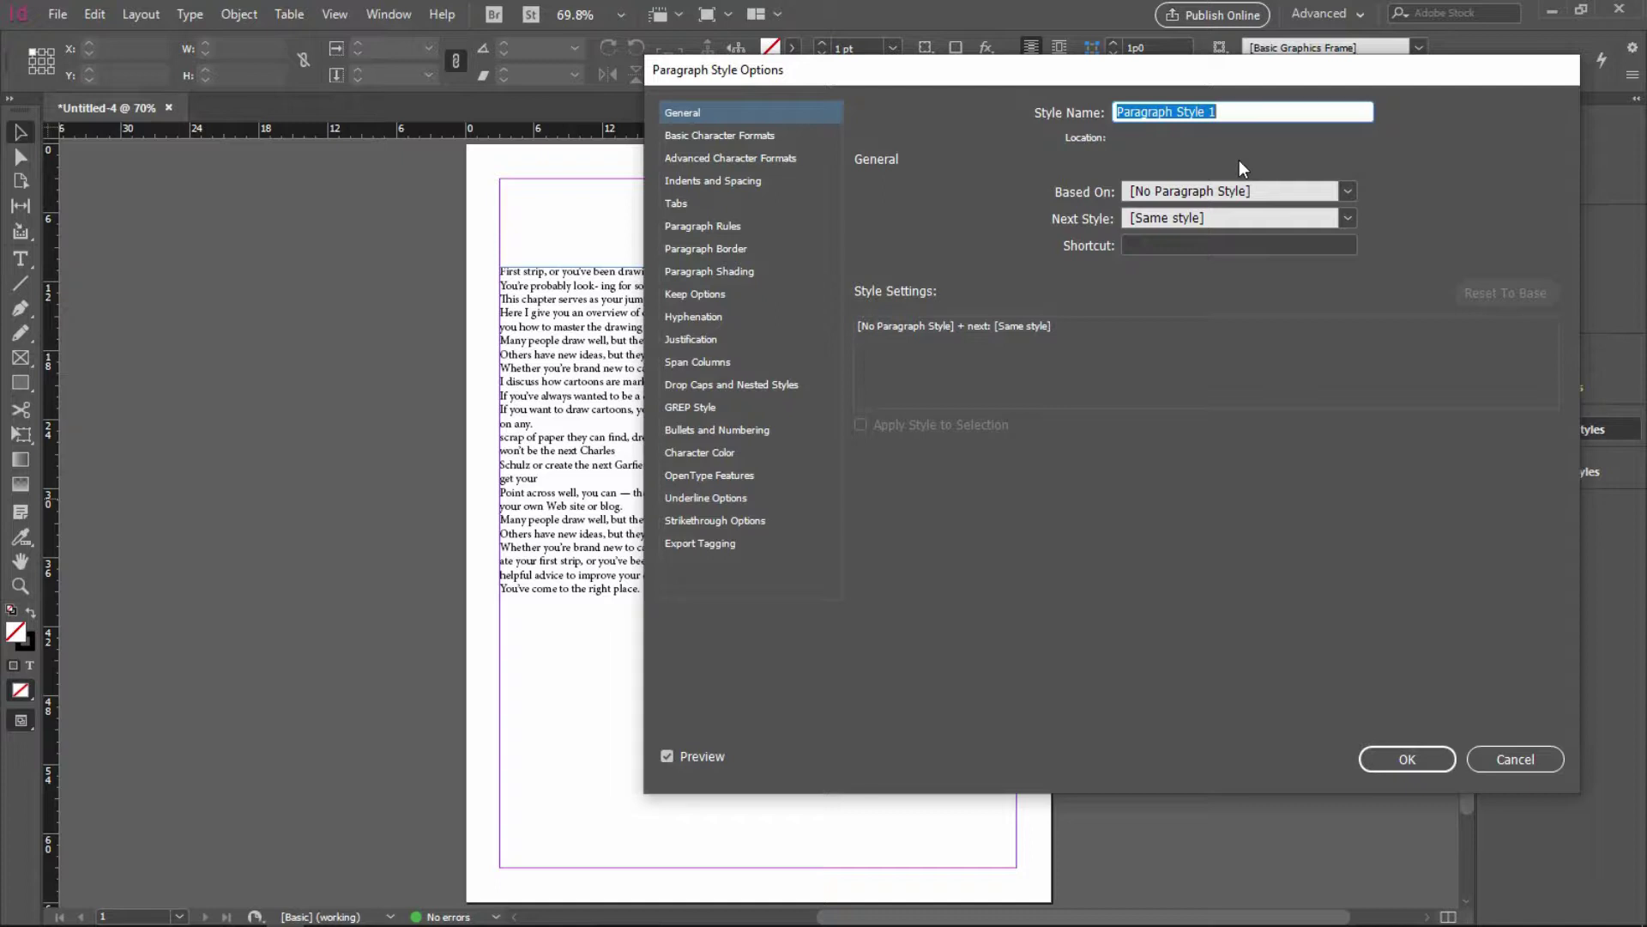
text(number list_)
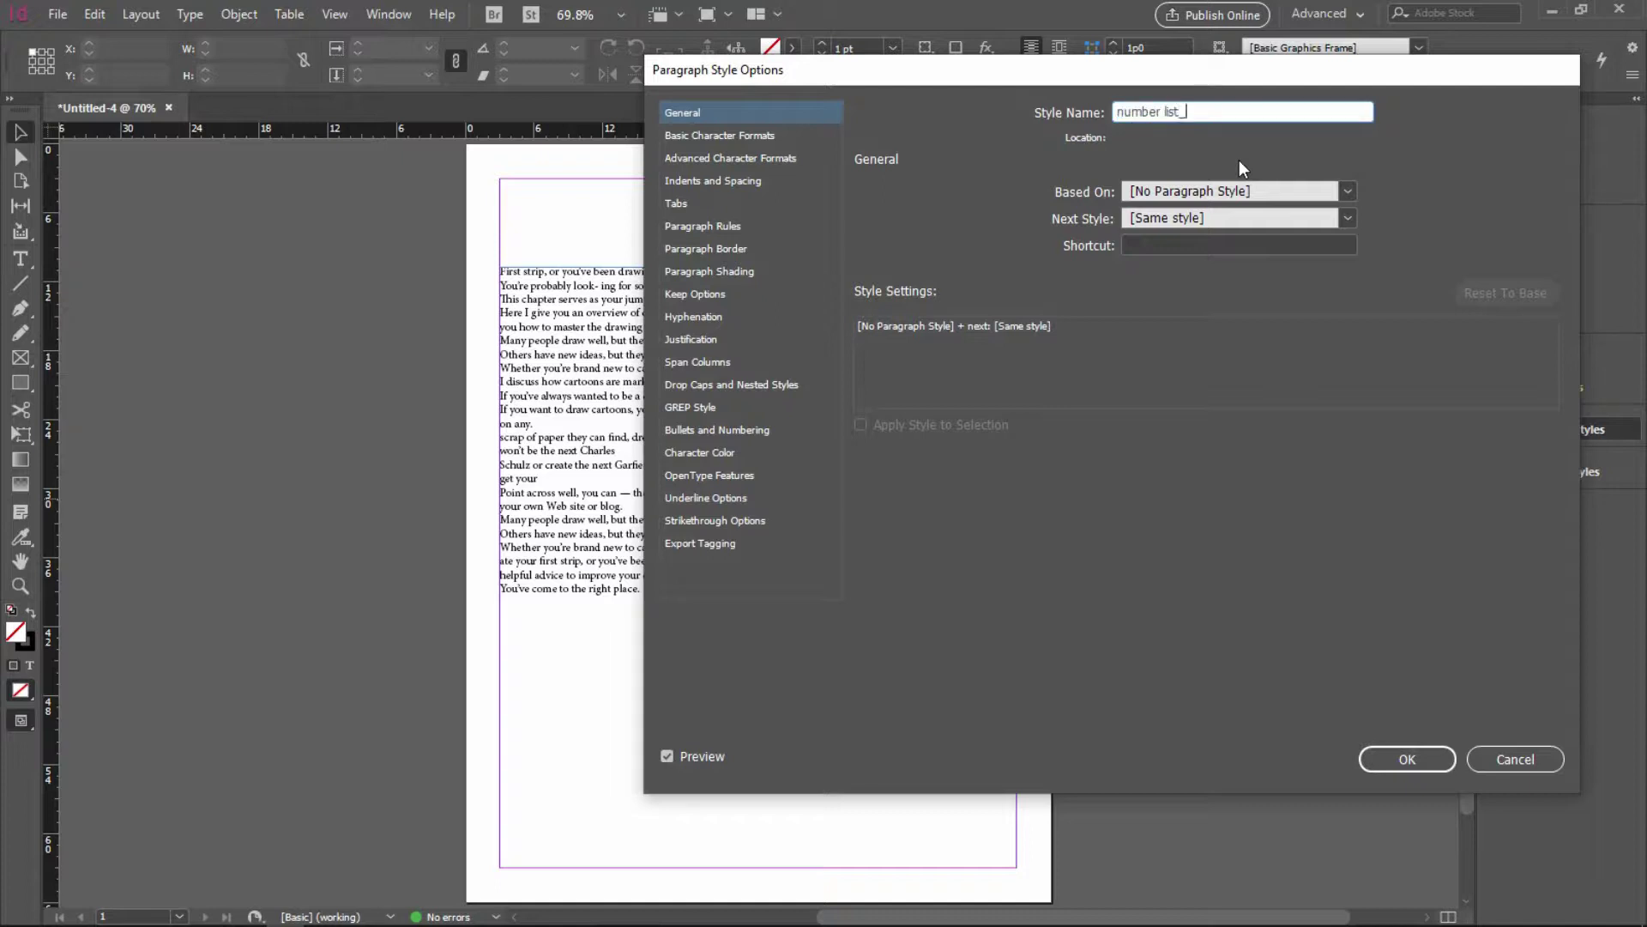
text(start at)
click(766, 137)
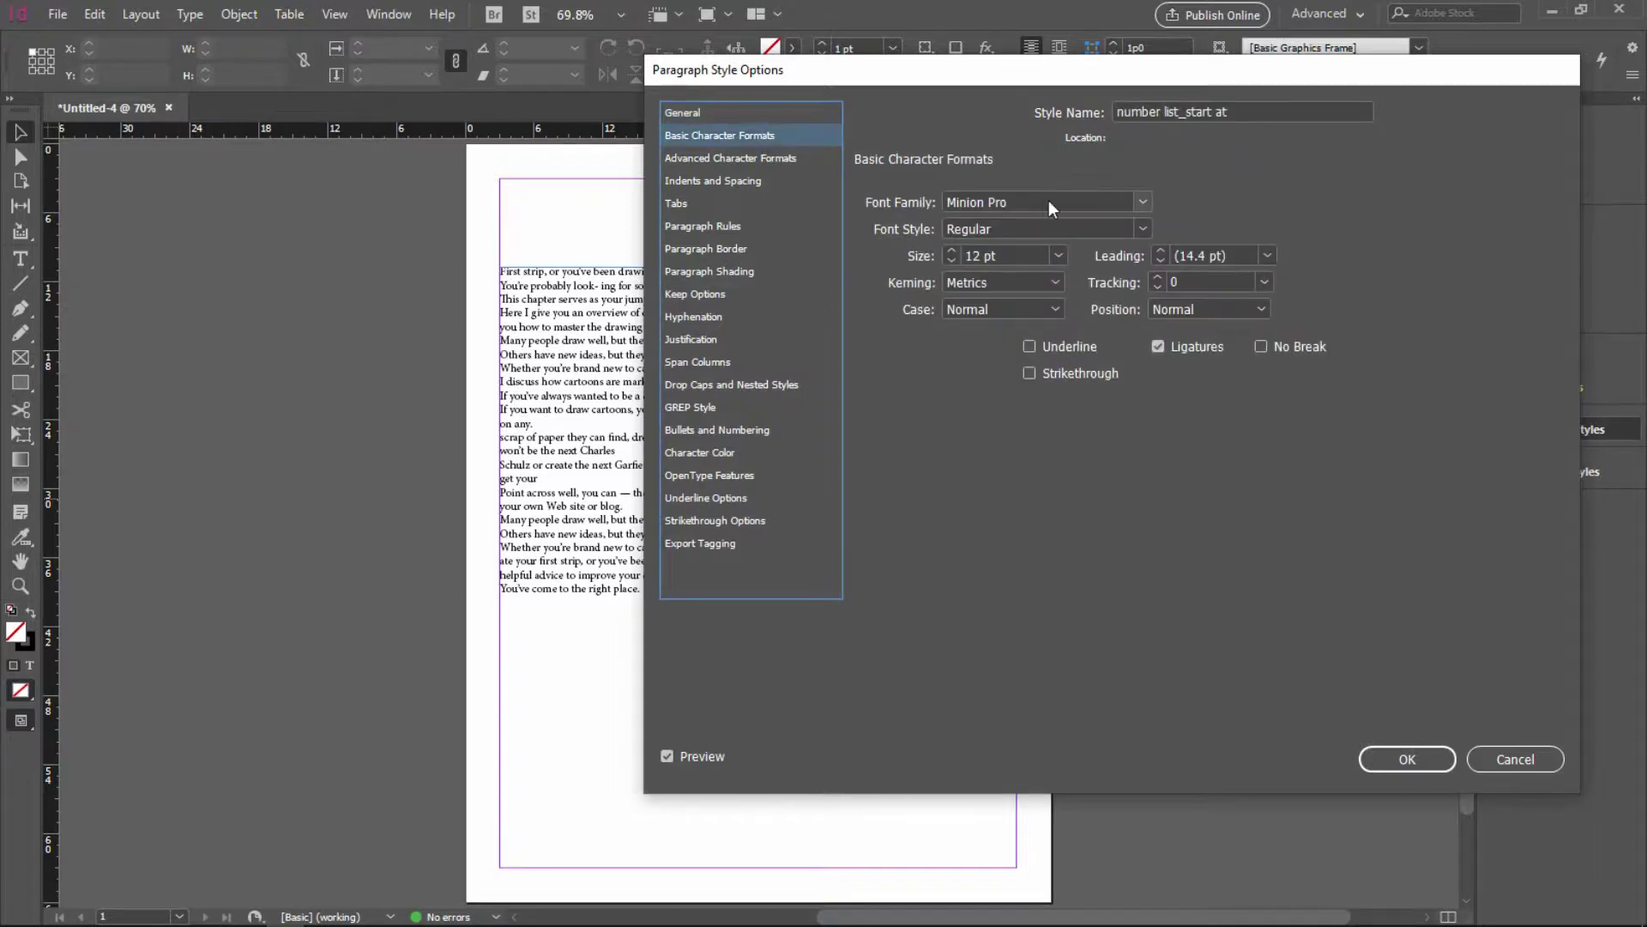
text(Adobe Garamond Pro)
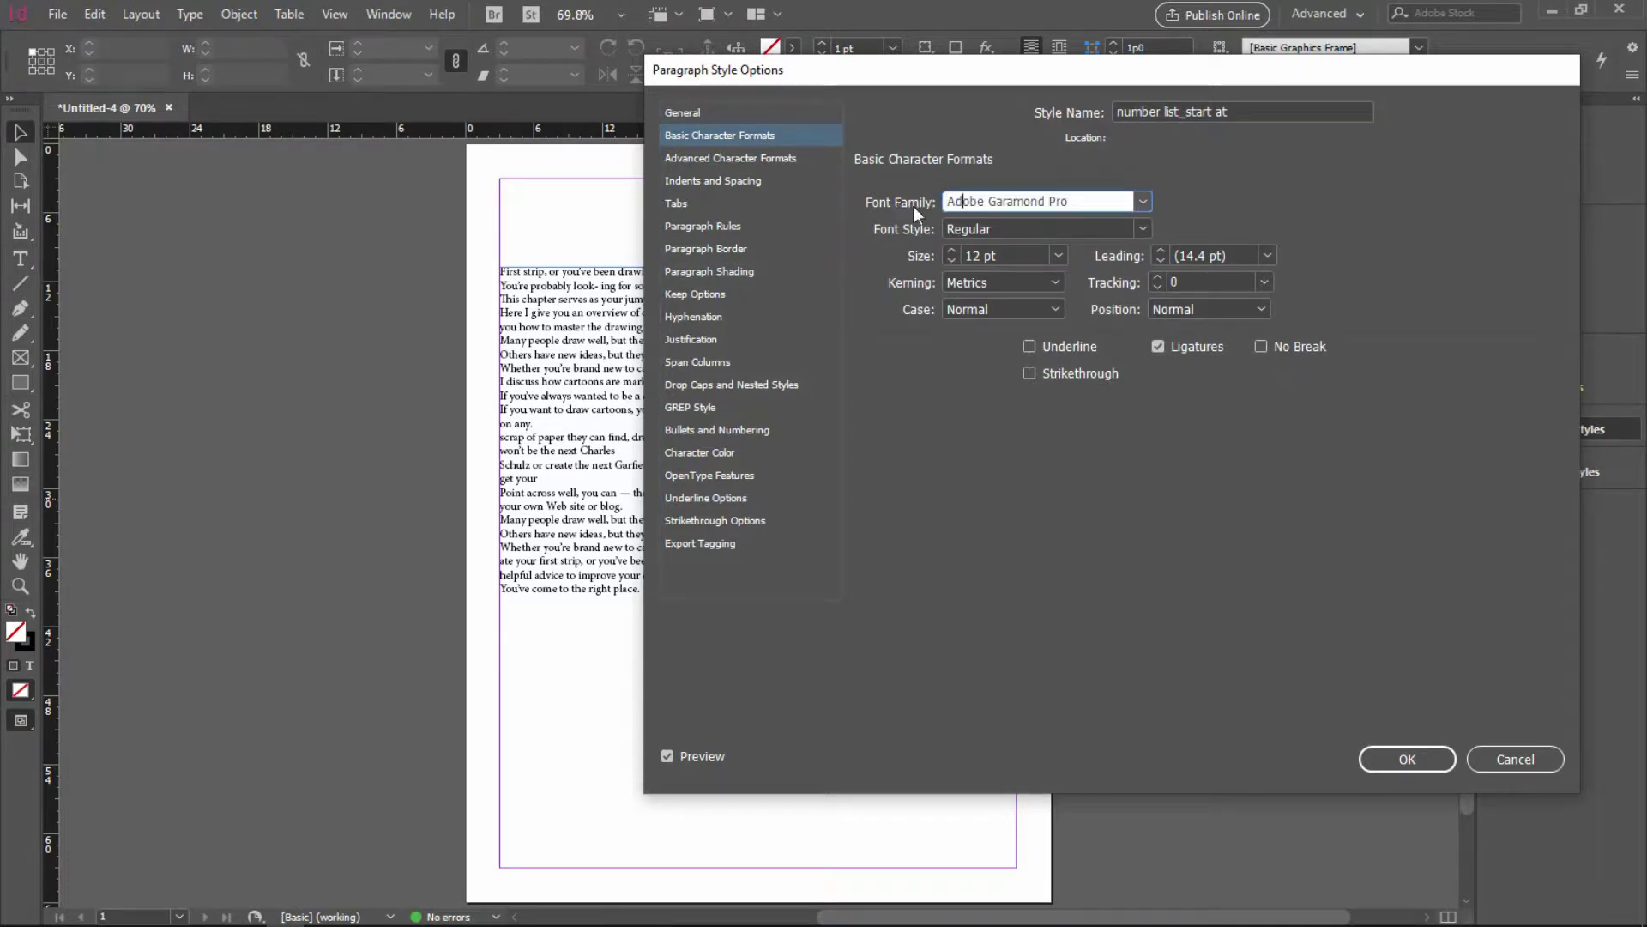
click(986, 254)
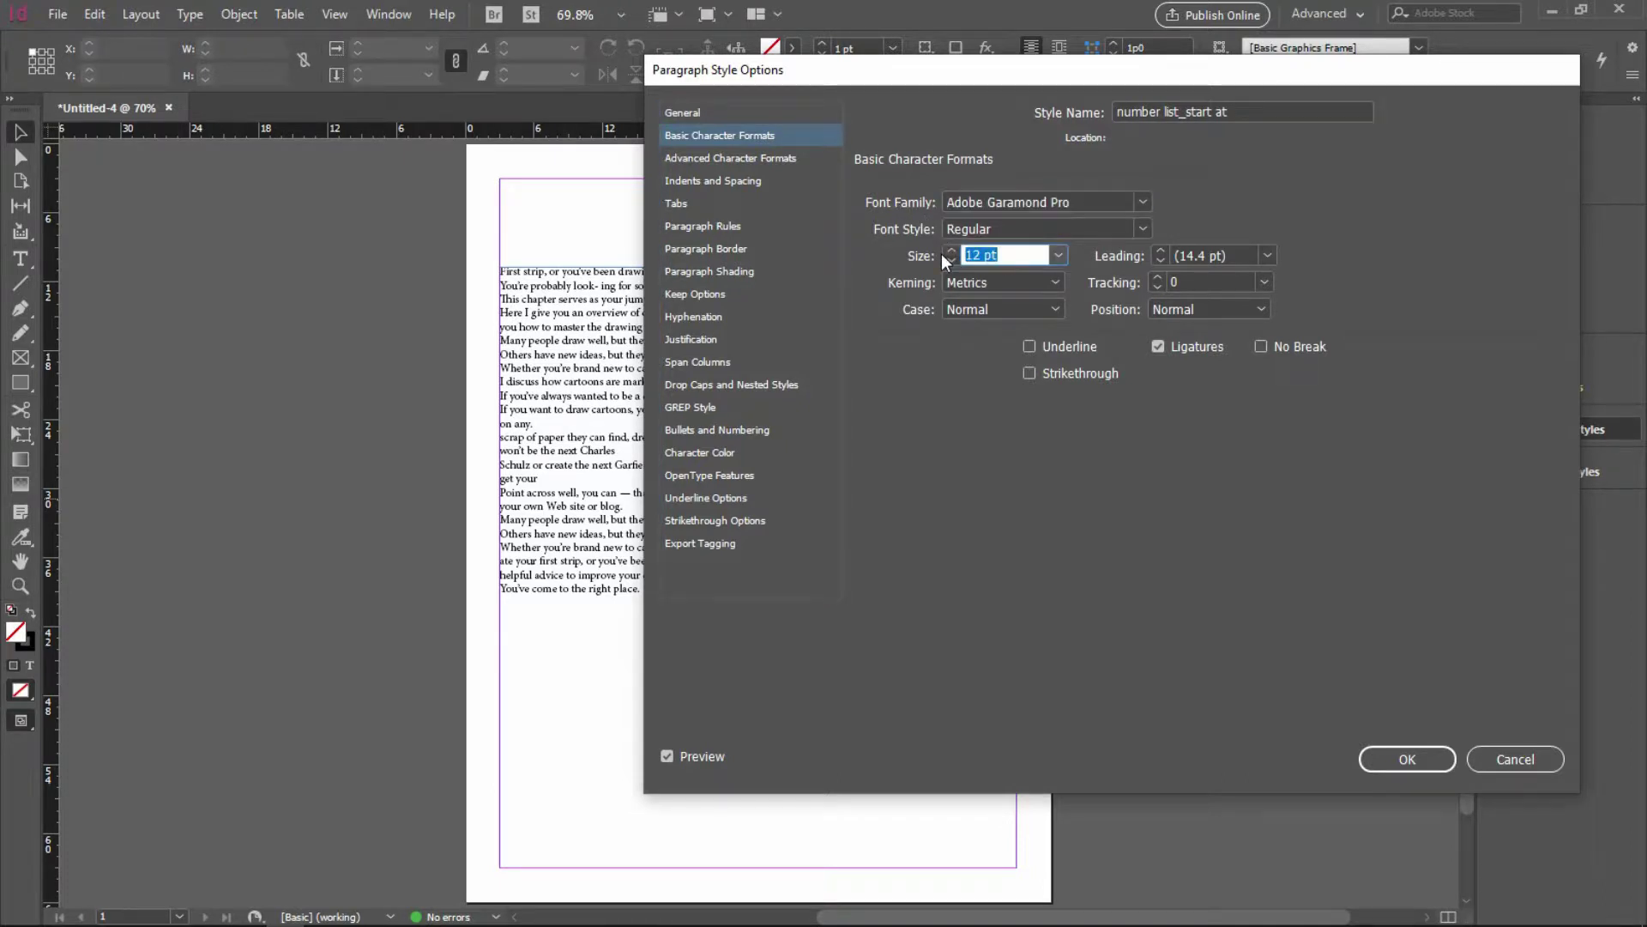
text(13)
click(1178, 255)
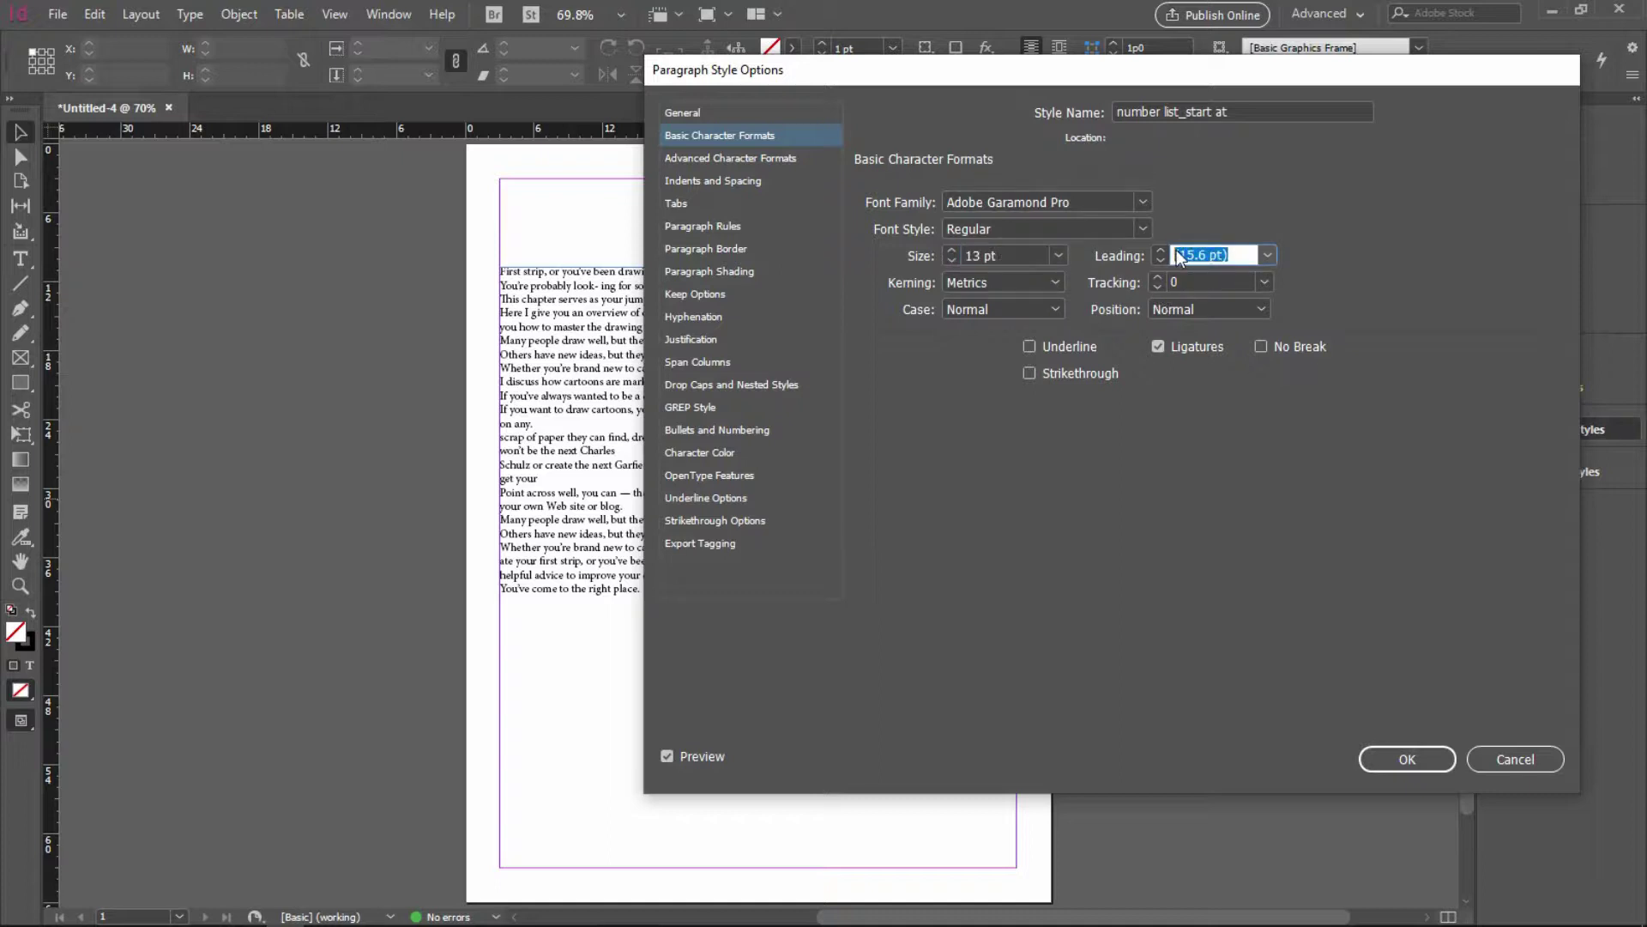
text(18)
Make the style a numbered list in Start At mode, then save it.
click(736, 430)
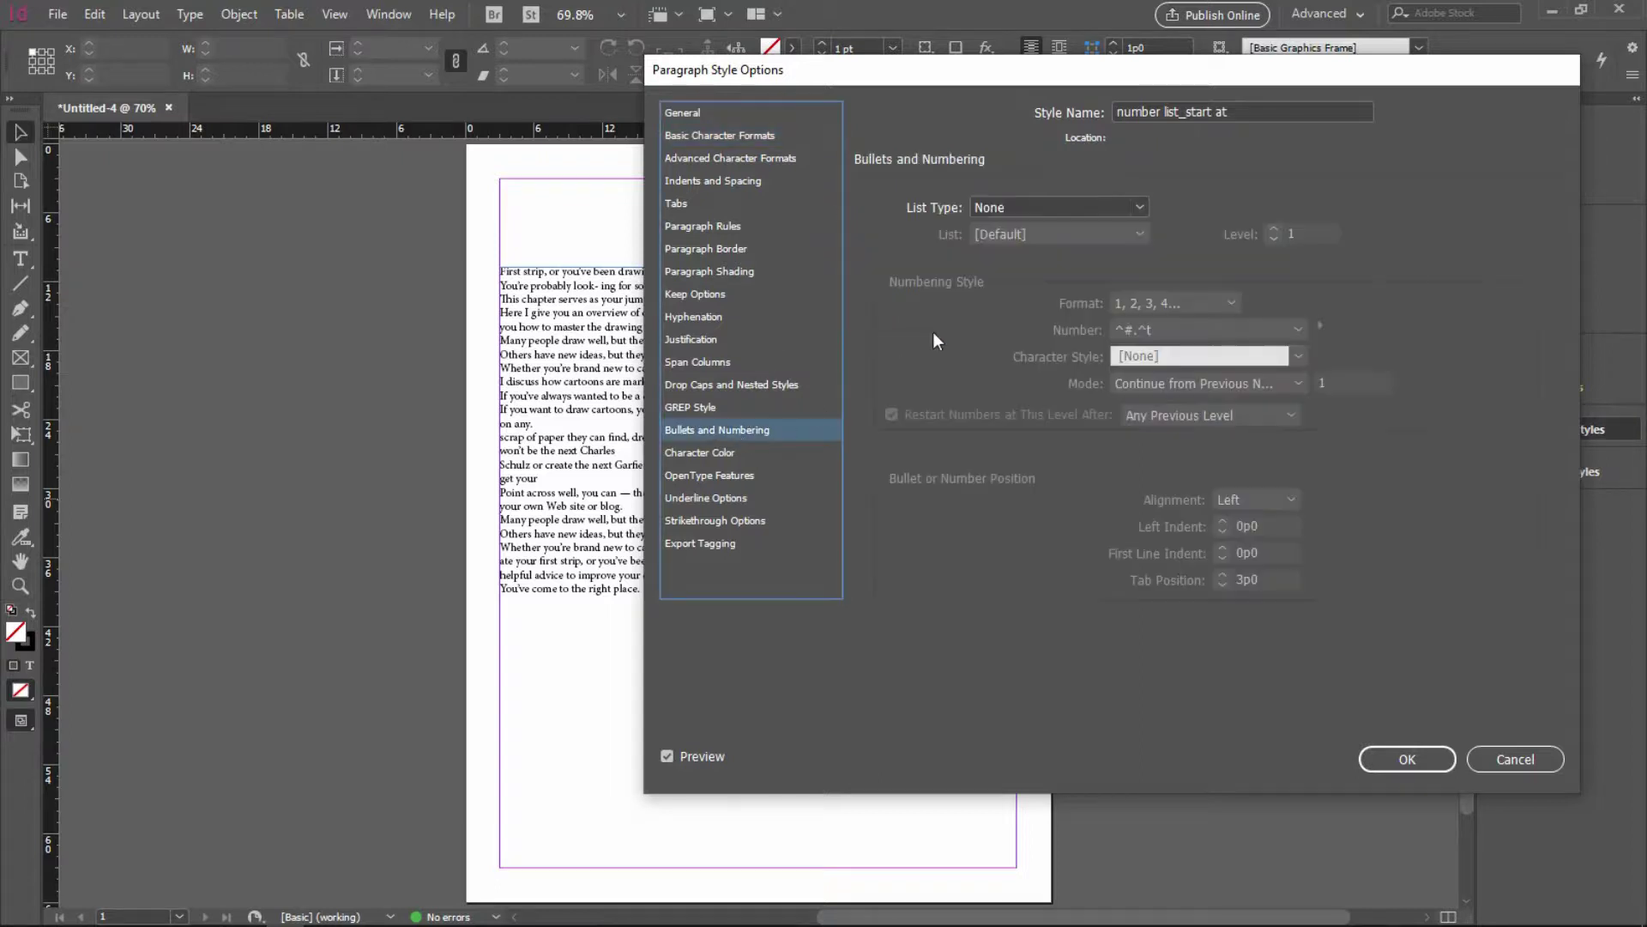
click(1017, 210)
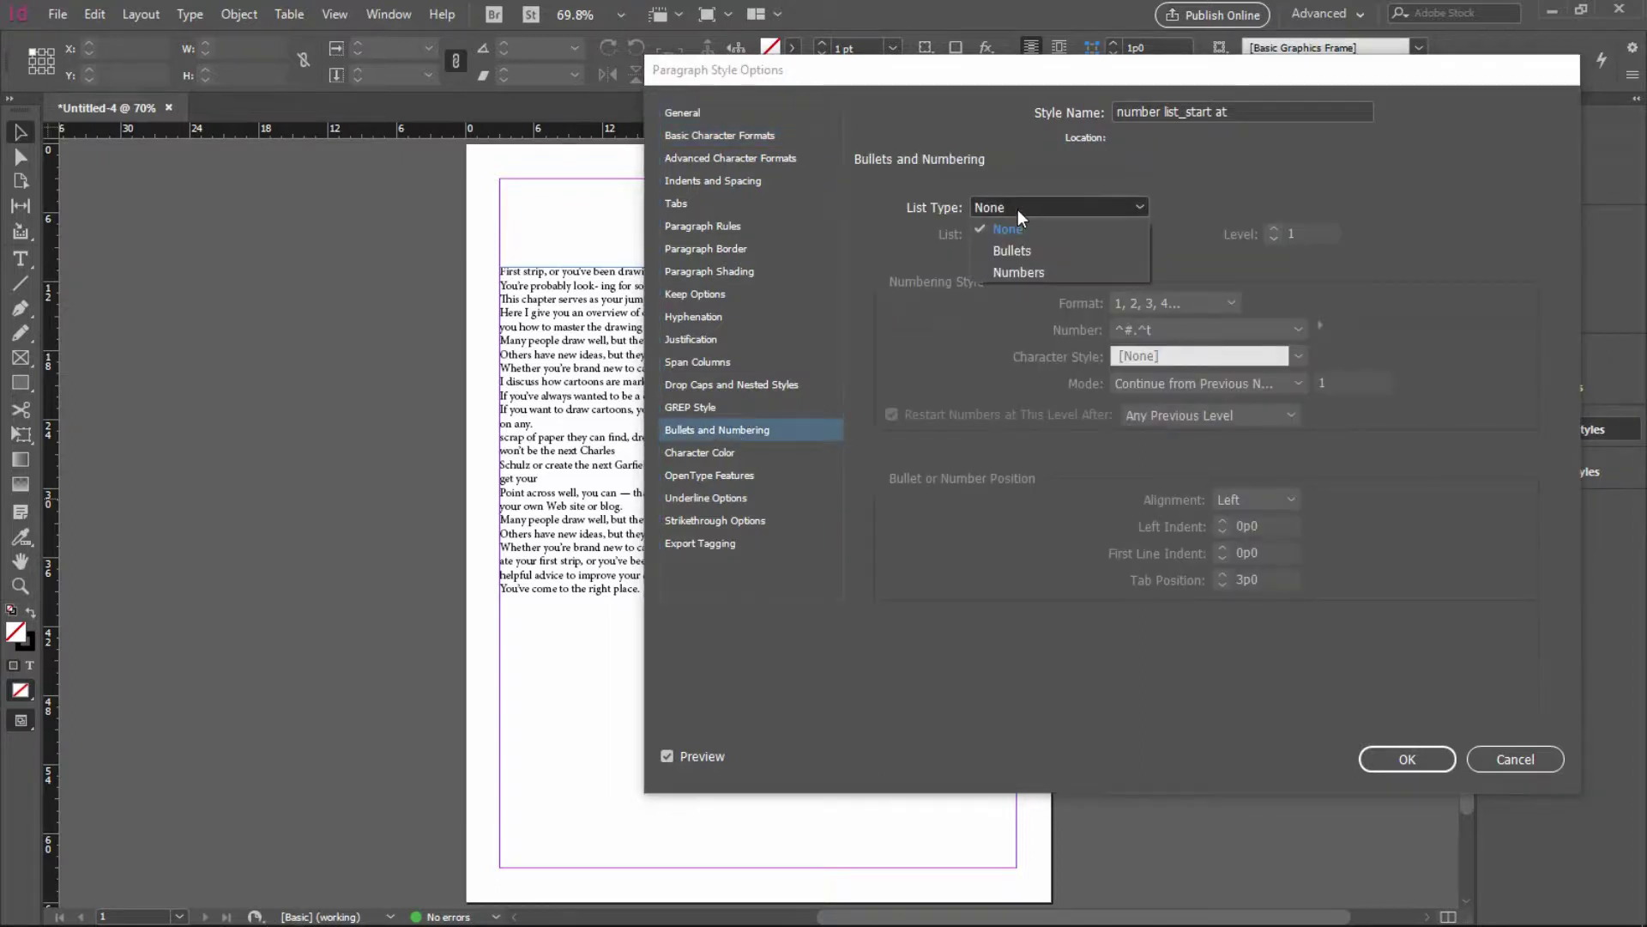
click(1020, 272)
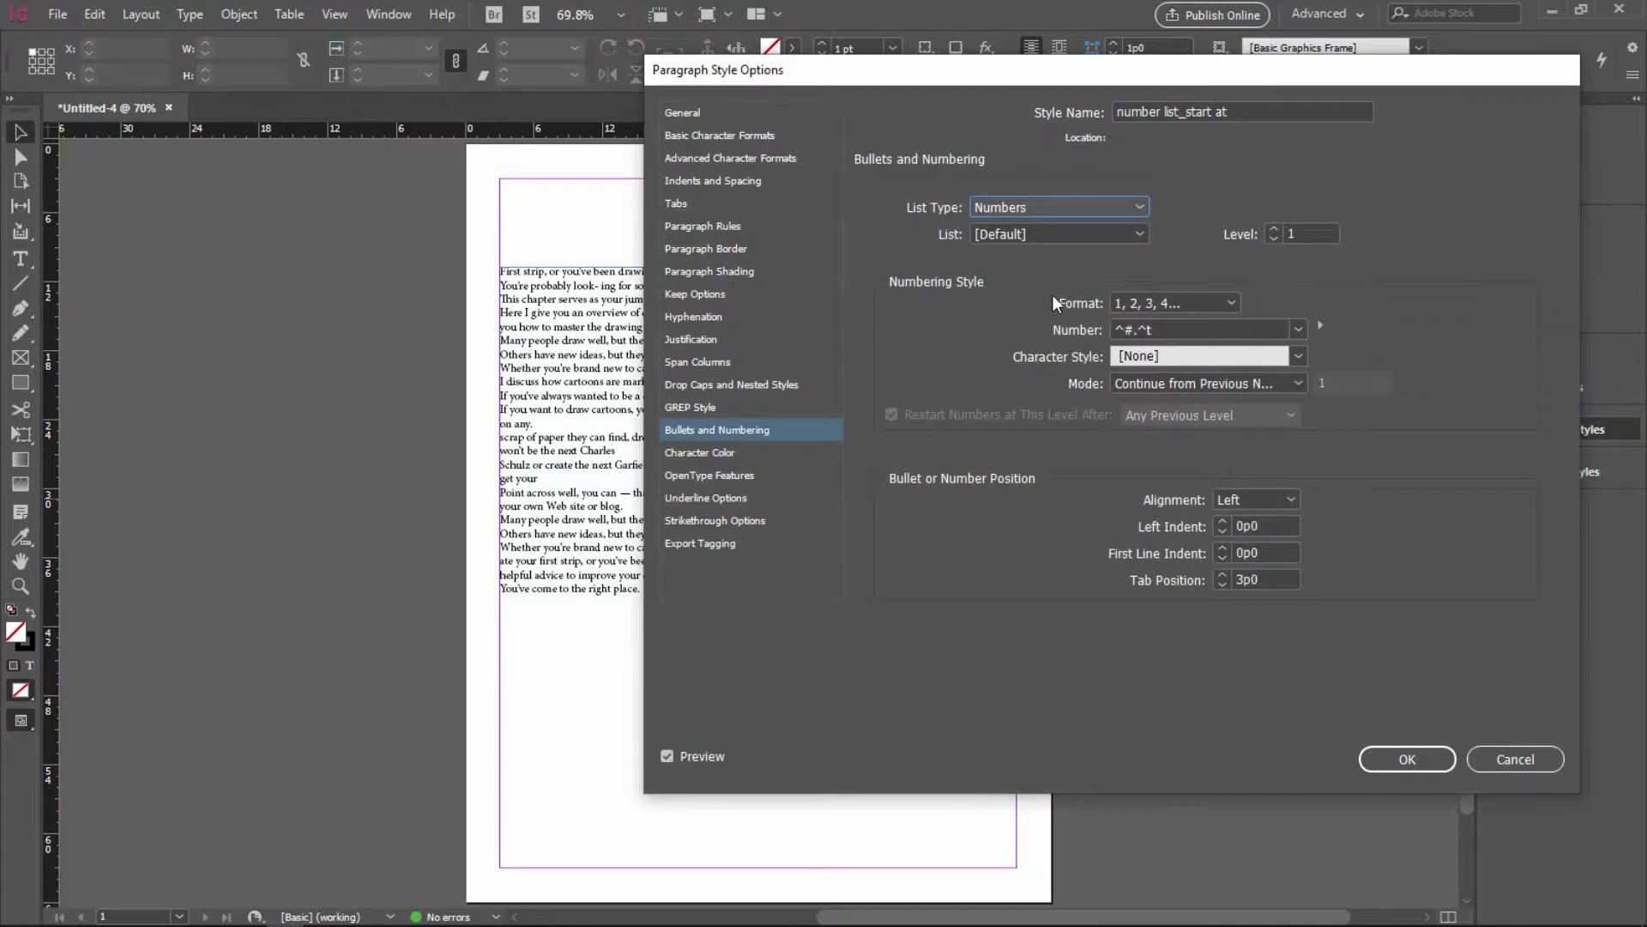
click(1197, 386)
click(1192, 425)
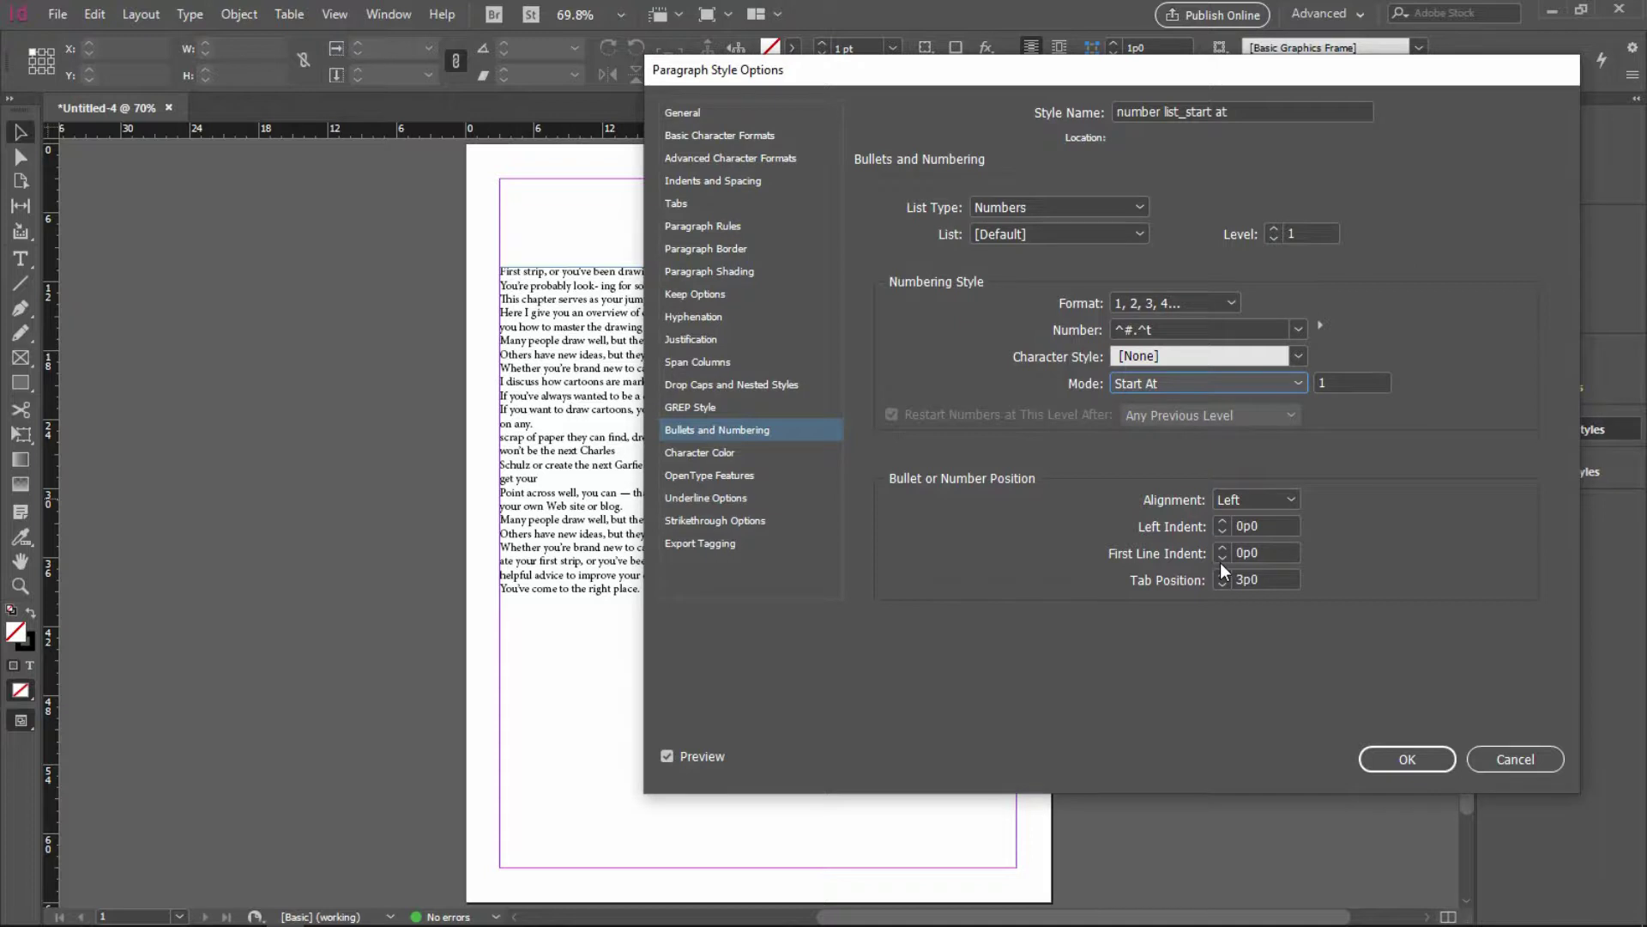
click(1392, 760)
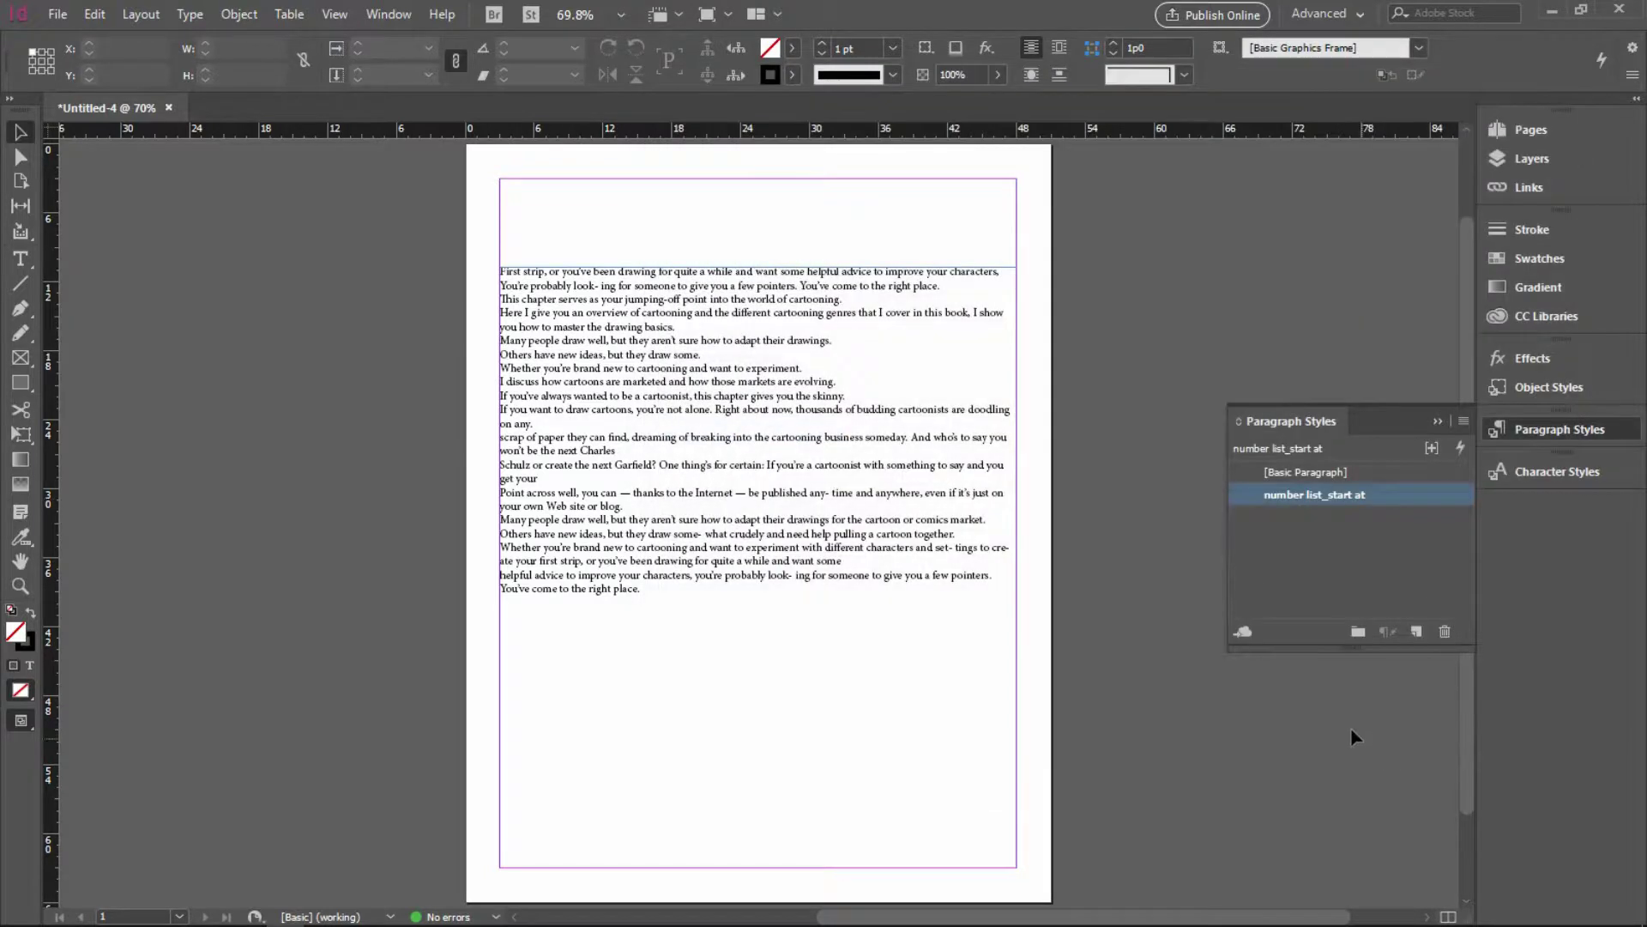
Apply the number list_start at style to the first paragraph, numbering it 1.
key(ctrl+1)
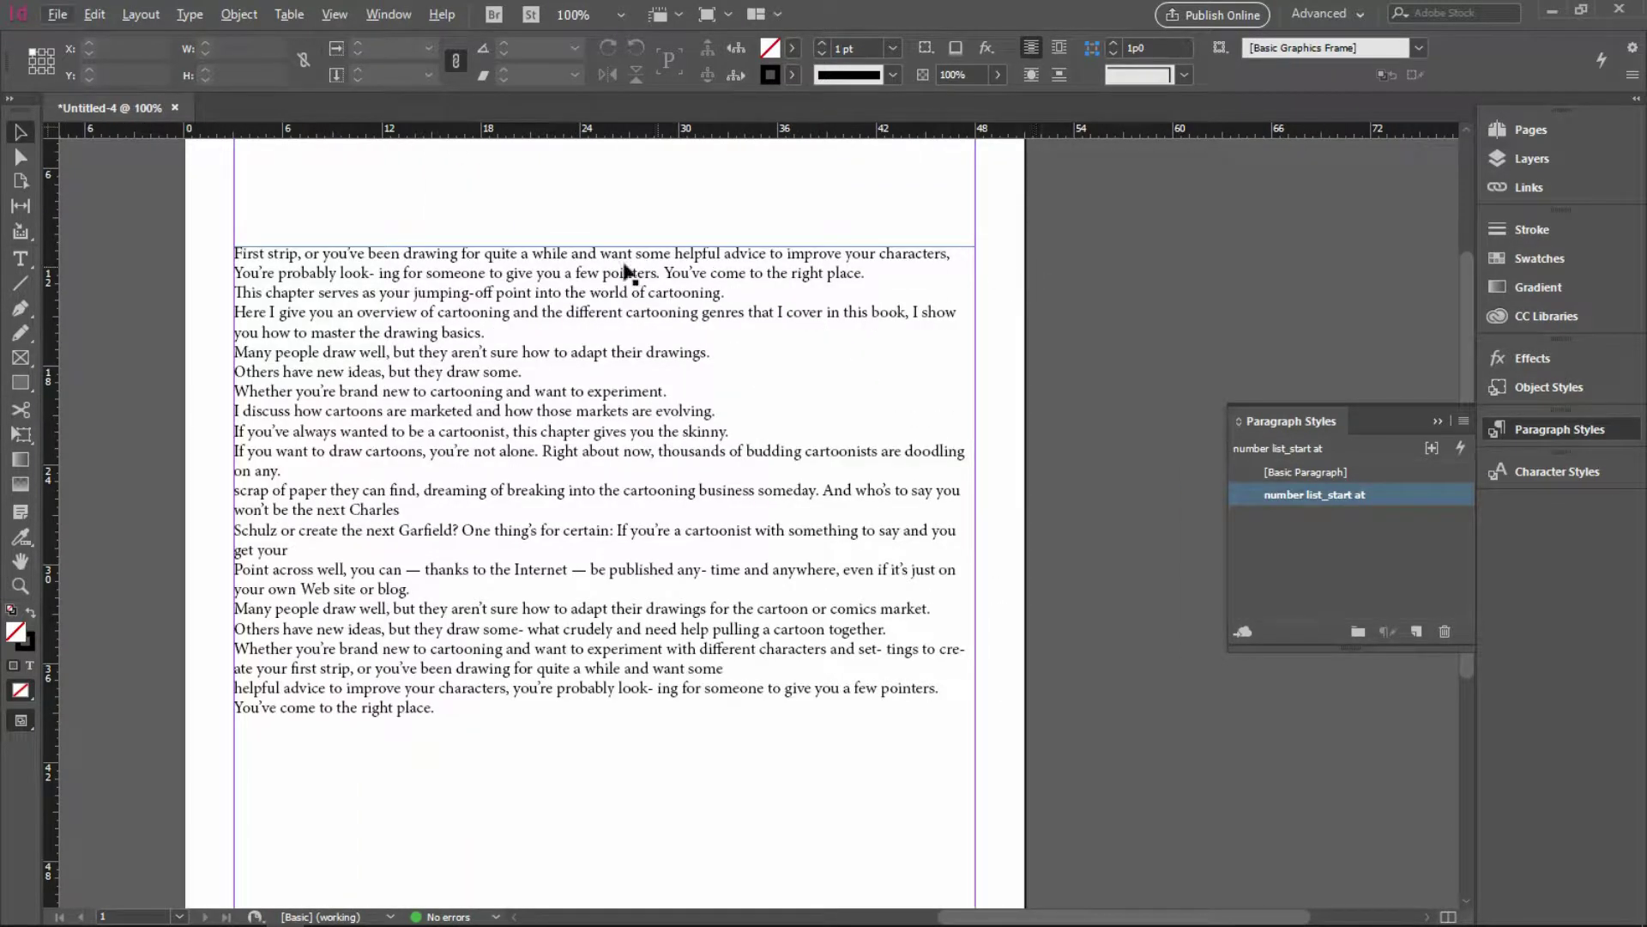
click(630, 254)
triple_click(630, 255)
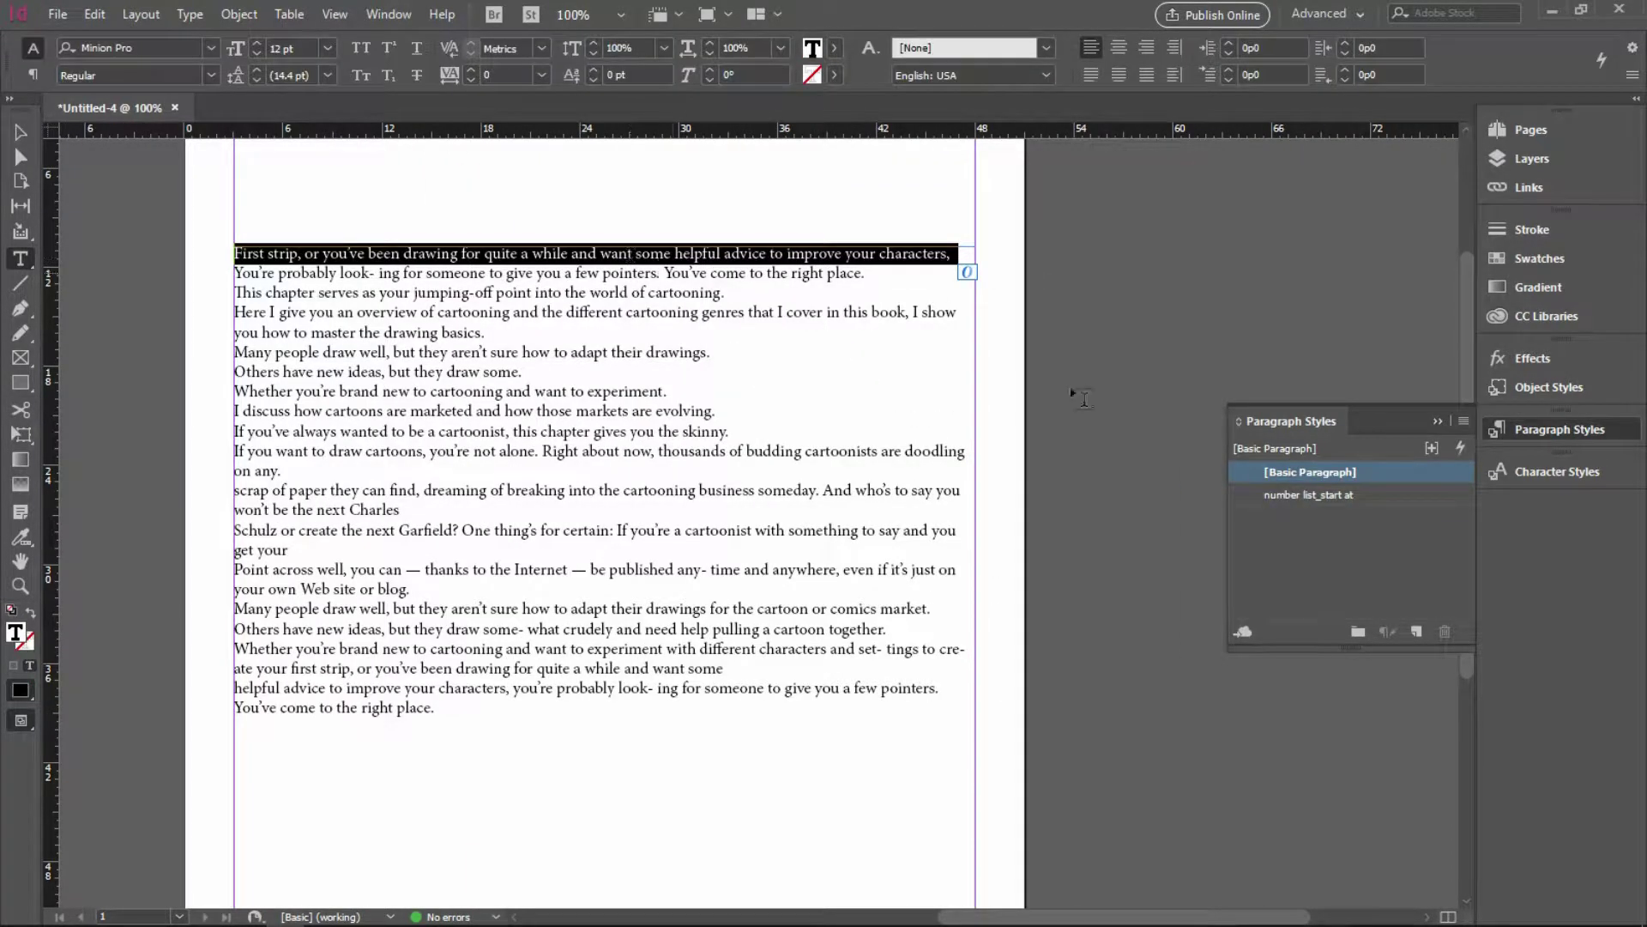
click(1352, 502)
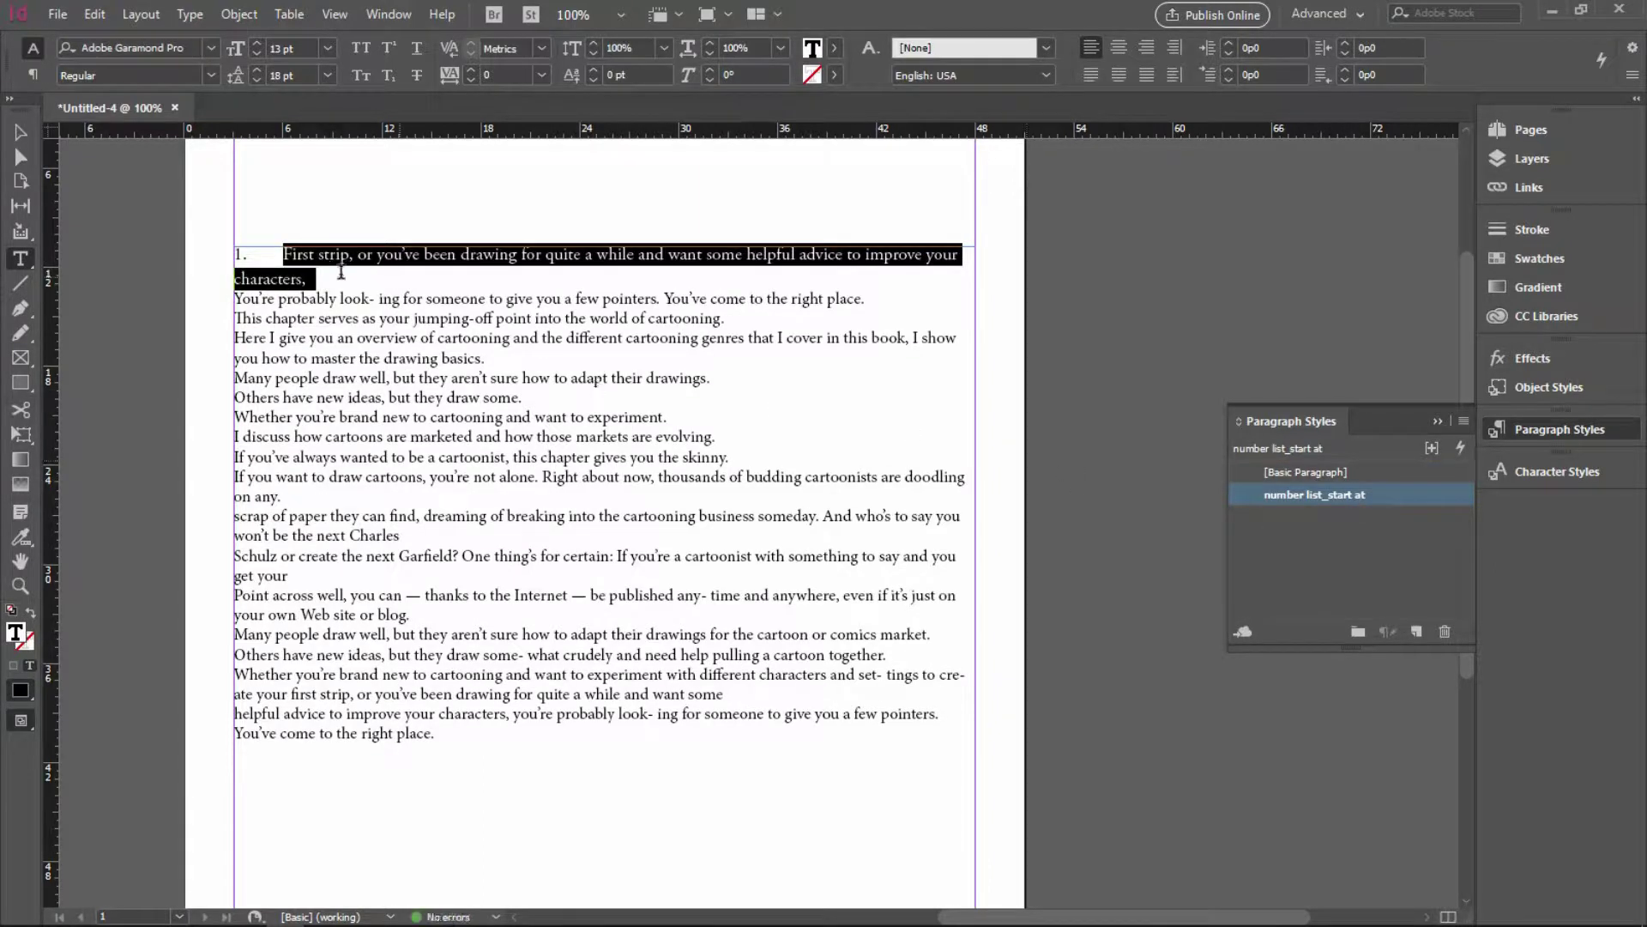
key(ctrl+equal)
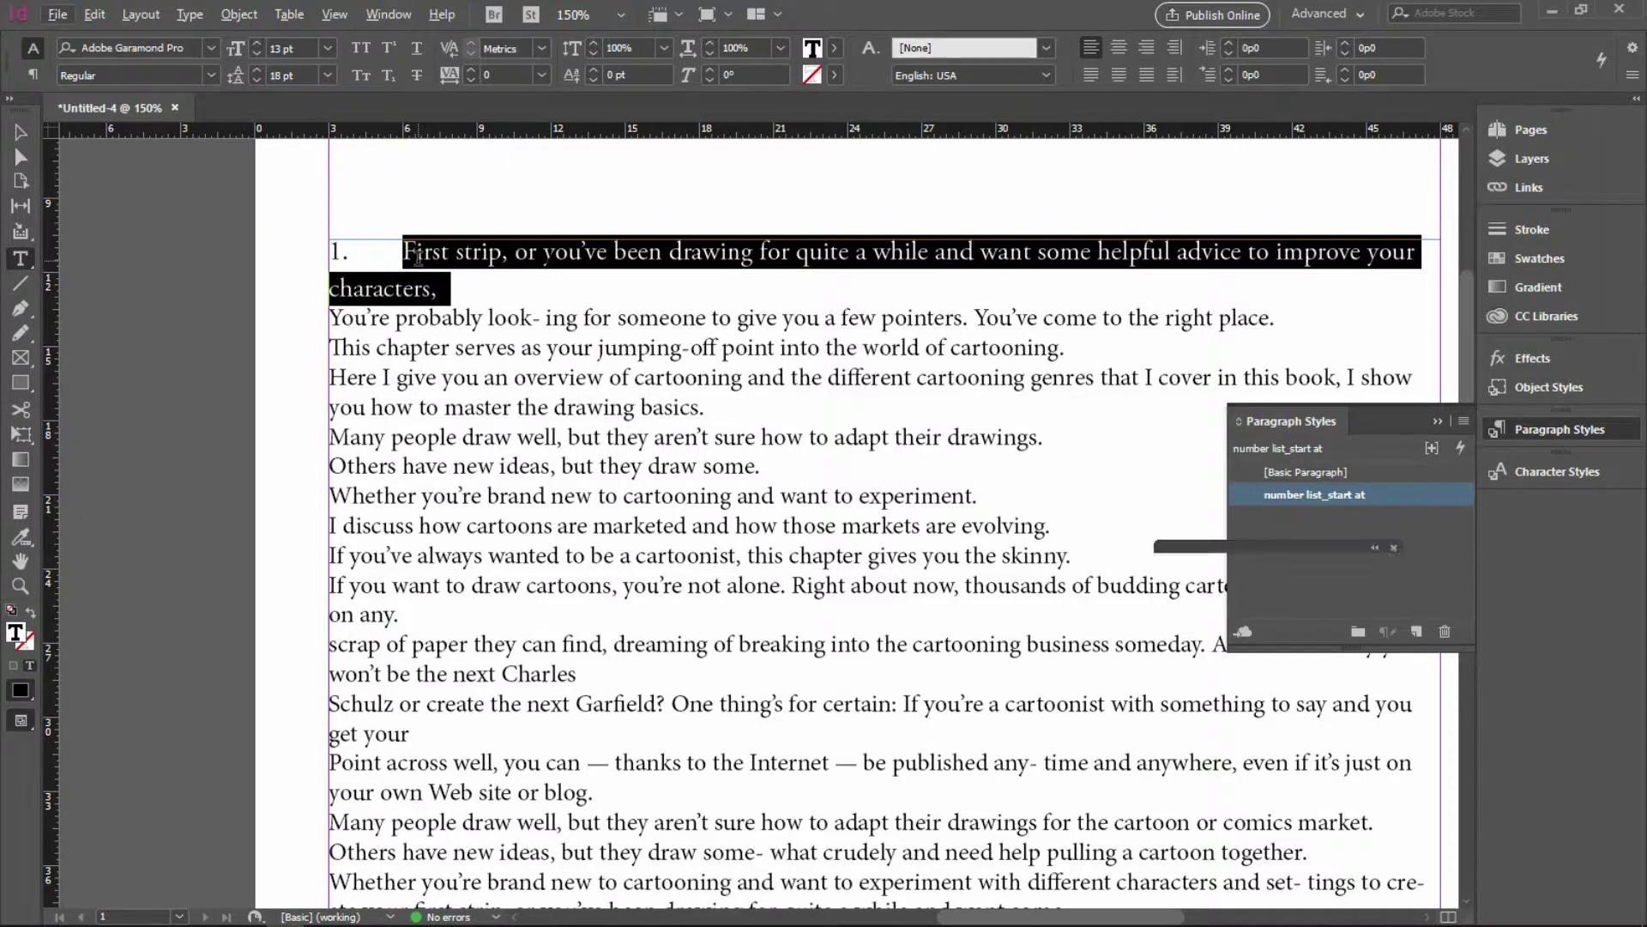
key(ctrl+alt+t)
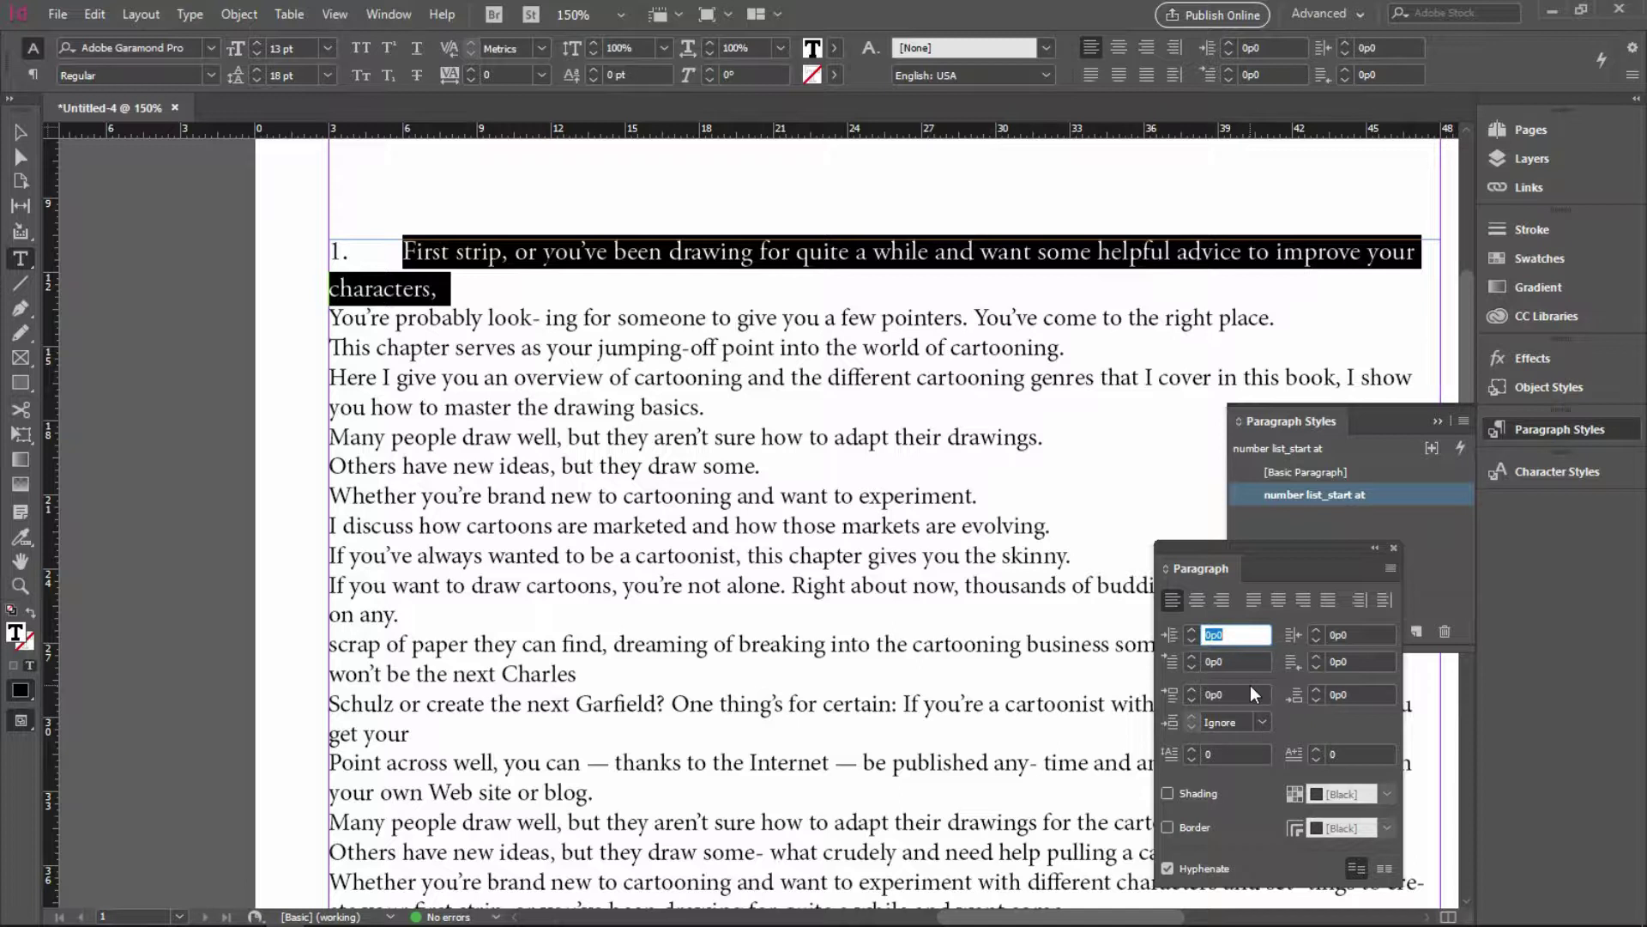
Set both the horizontal and vertical rulers to measure in points.
right_click(80, 134)
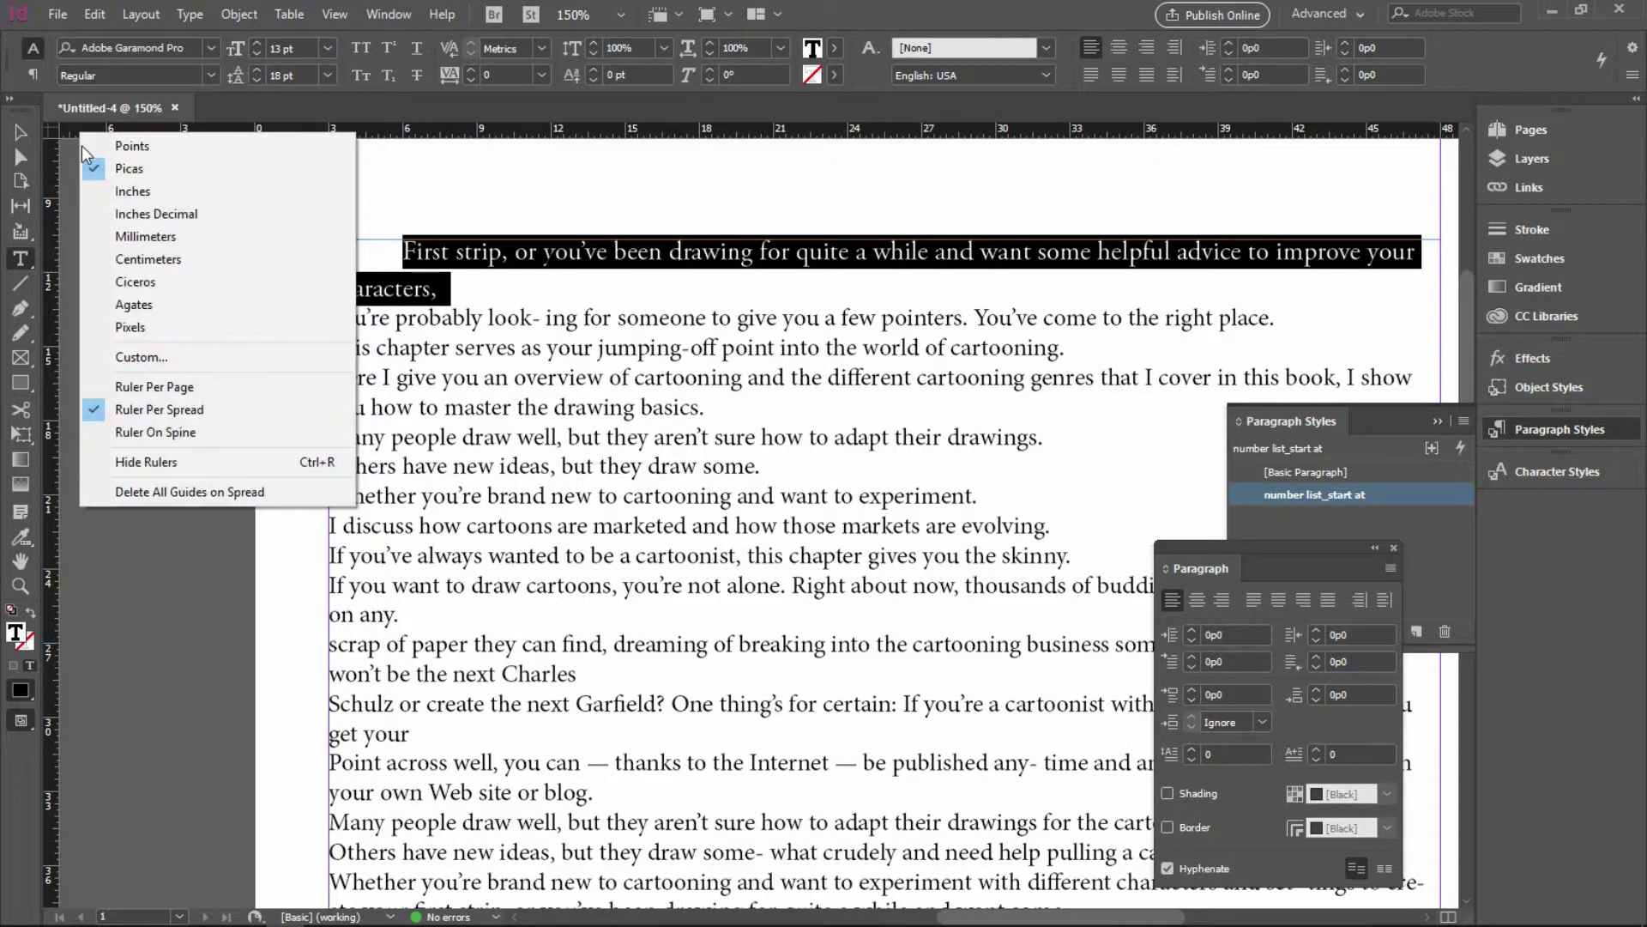
click(95, 148)
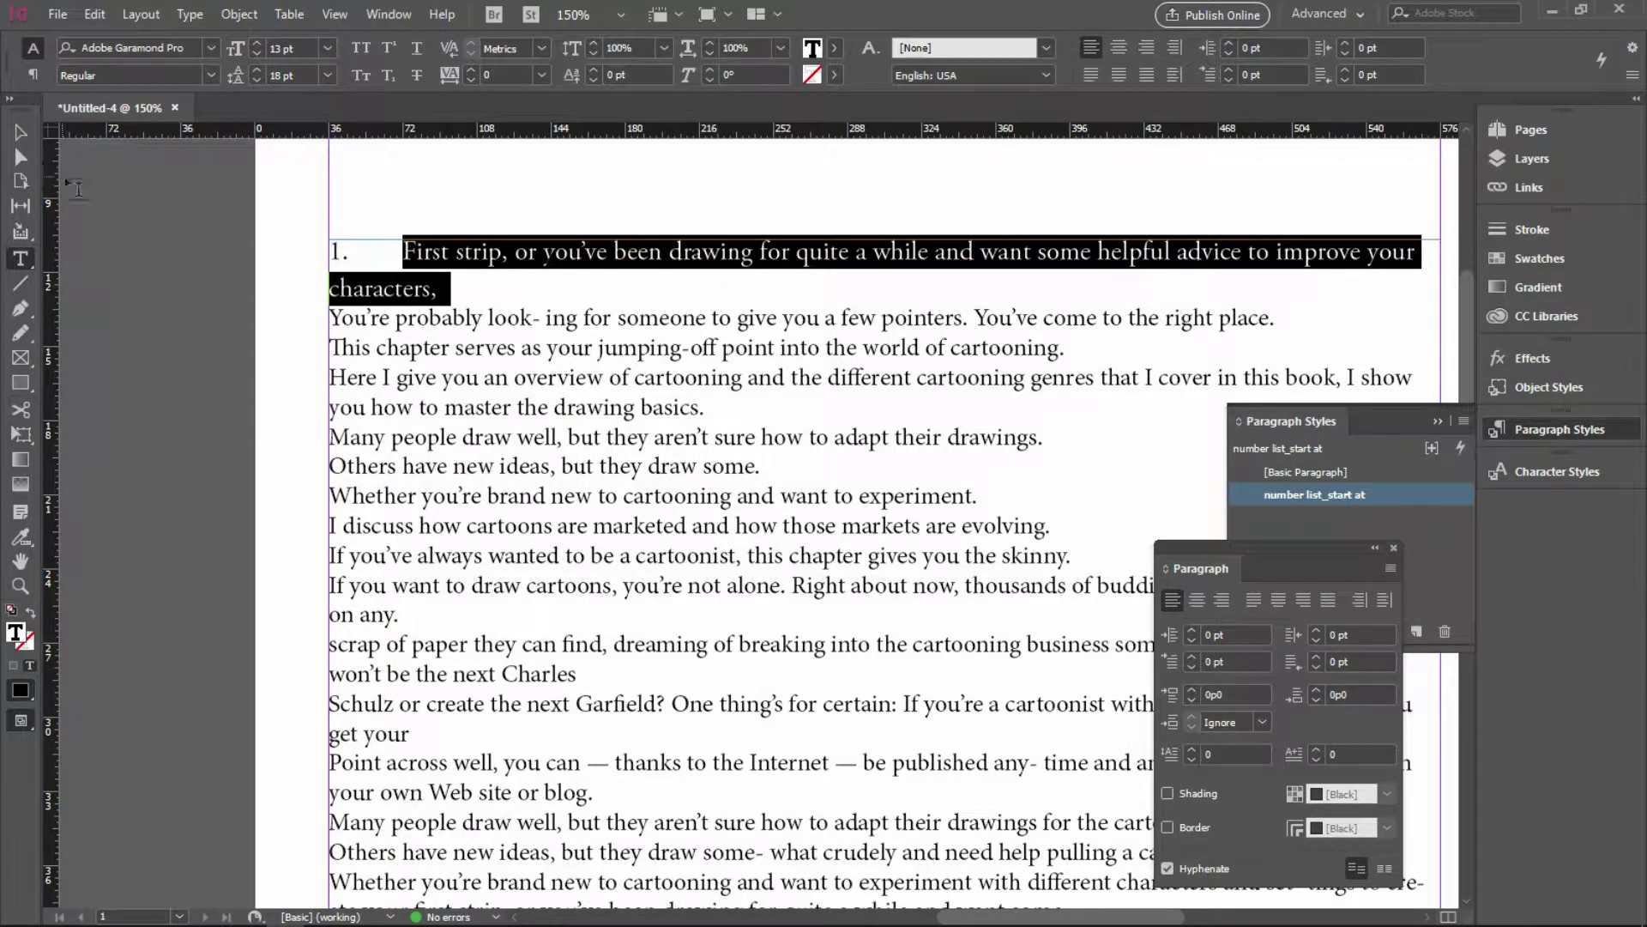
right_click(56, 173)
click(64, 181)
Give the first paragraph a 20 pt left indent and a -16 pt first-line indent.
click(1238, 636)
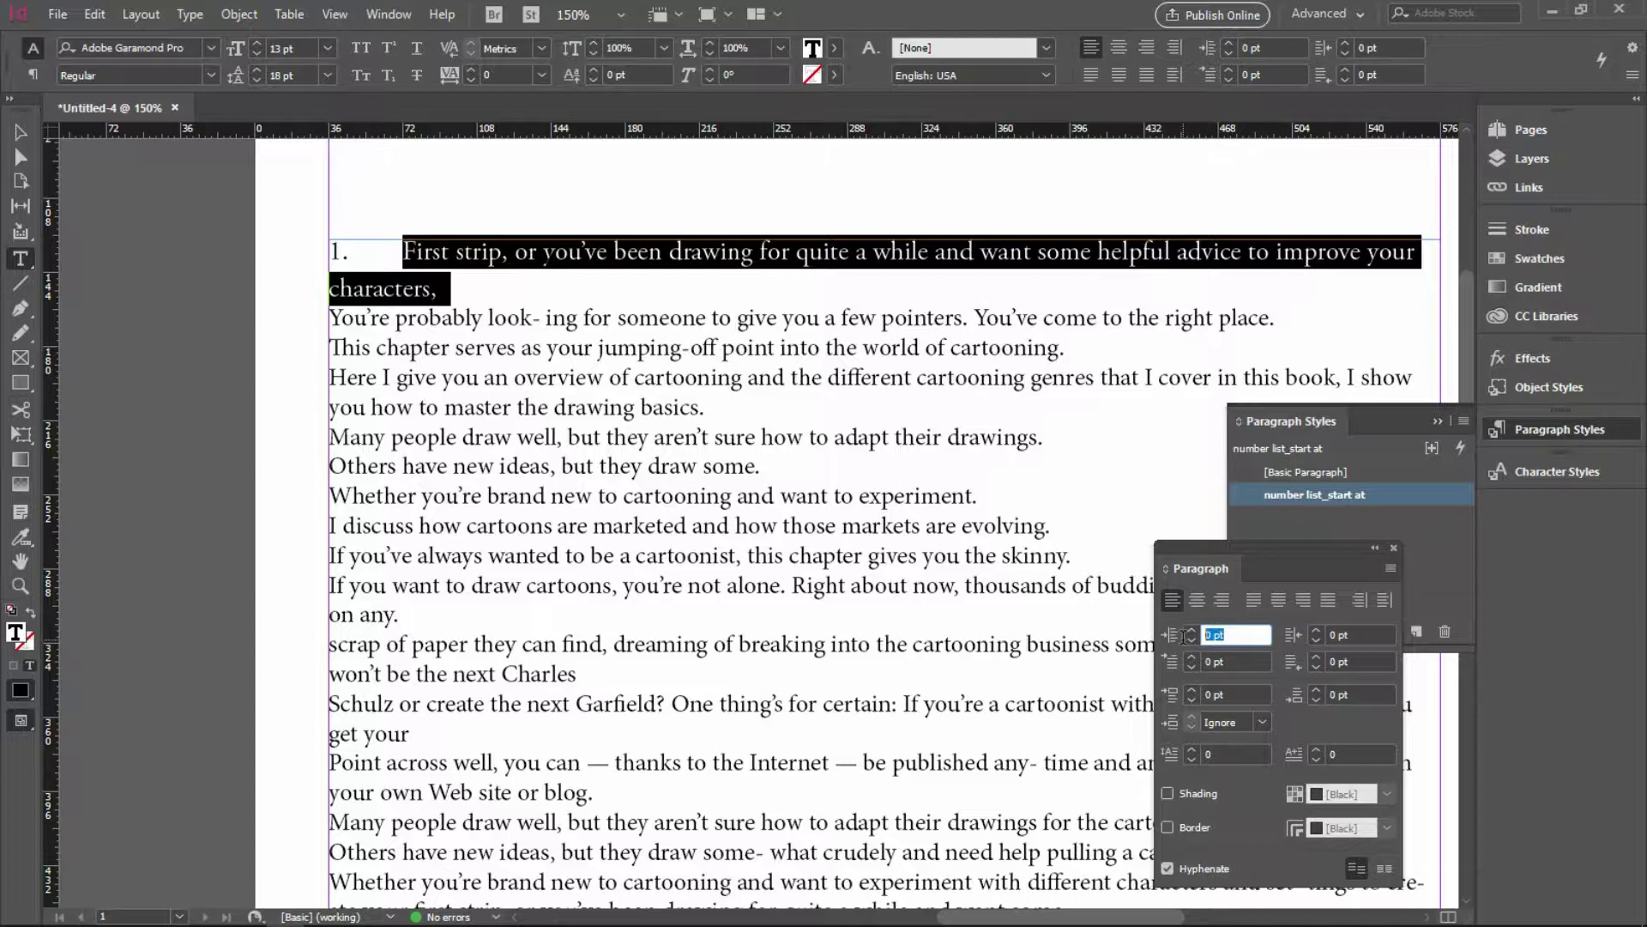
text(20)
key(Tab)
text(-18)
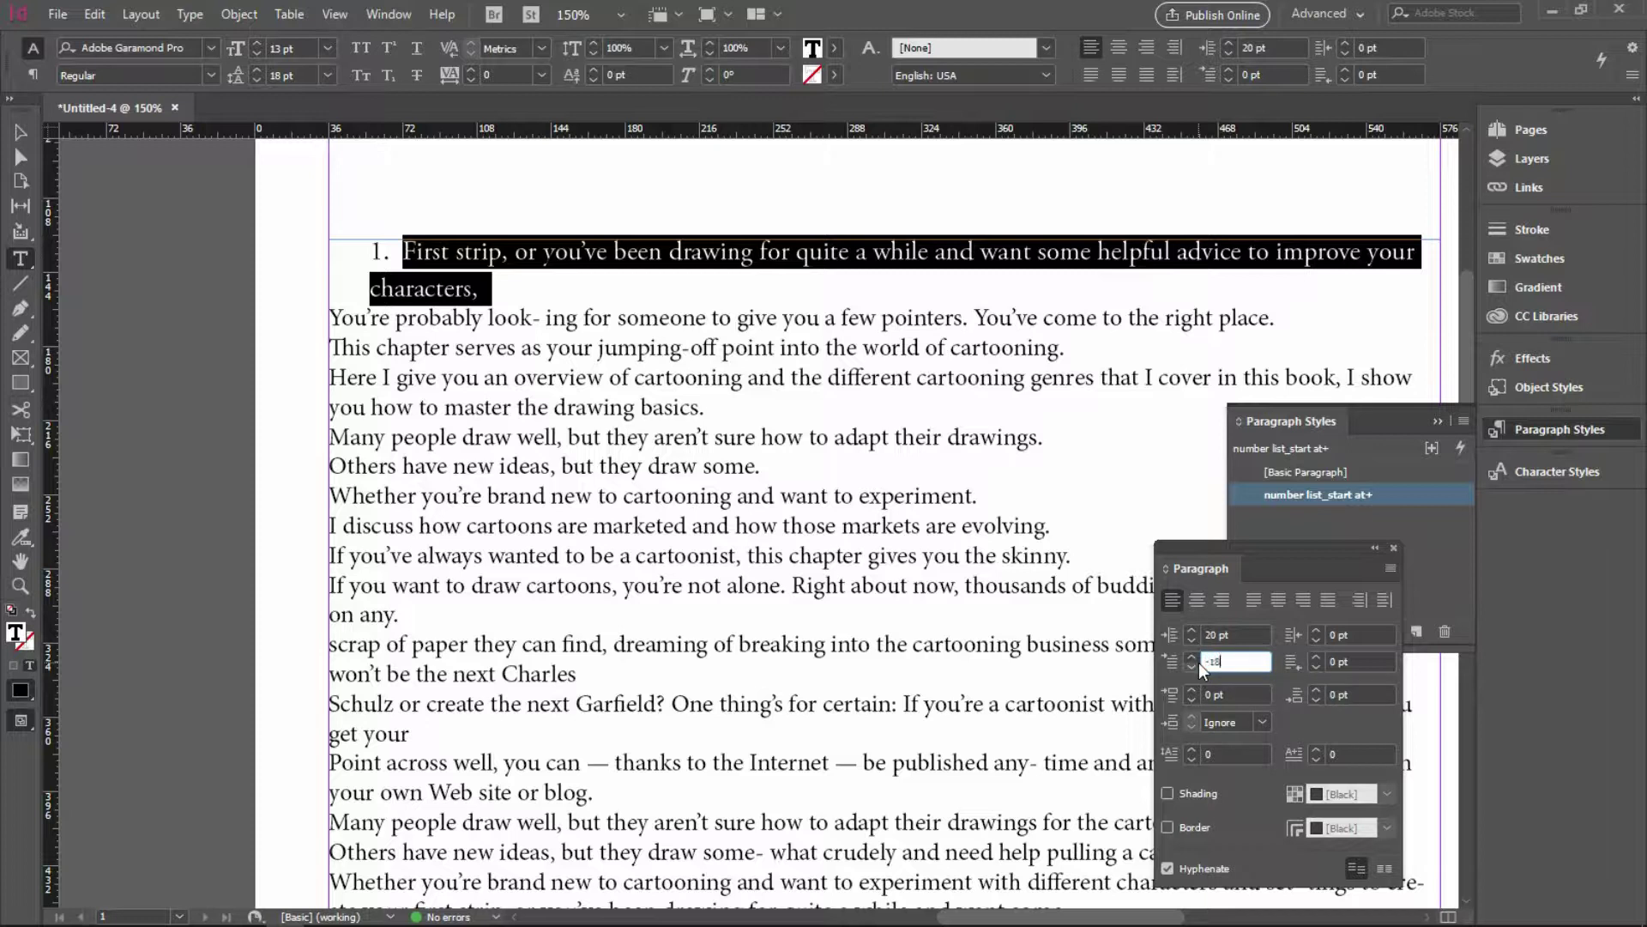
key(Return)
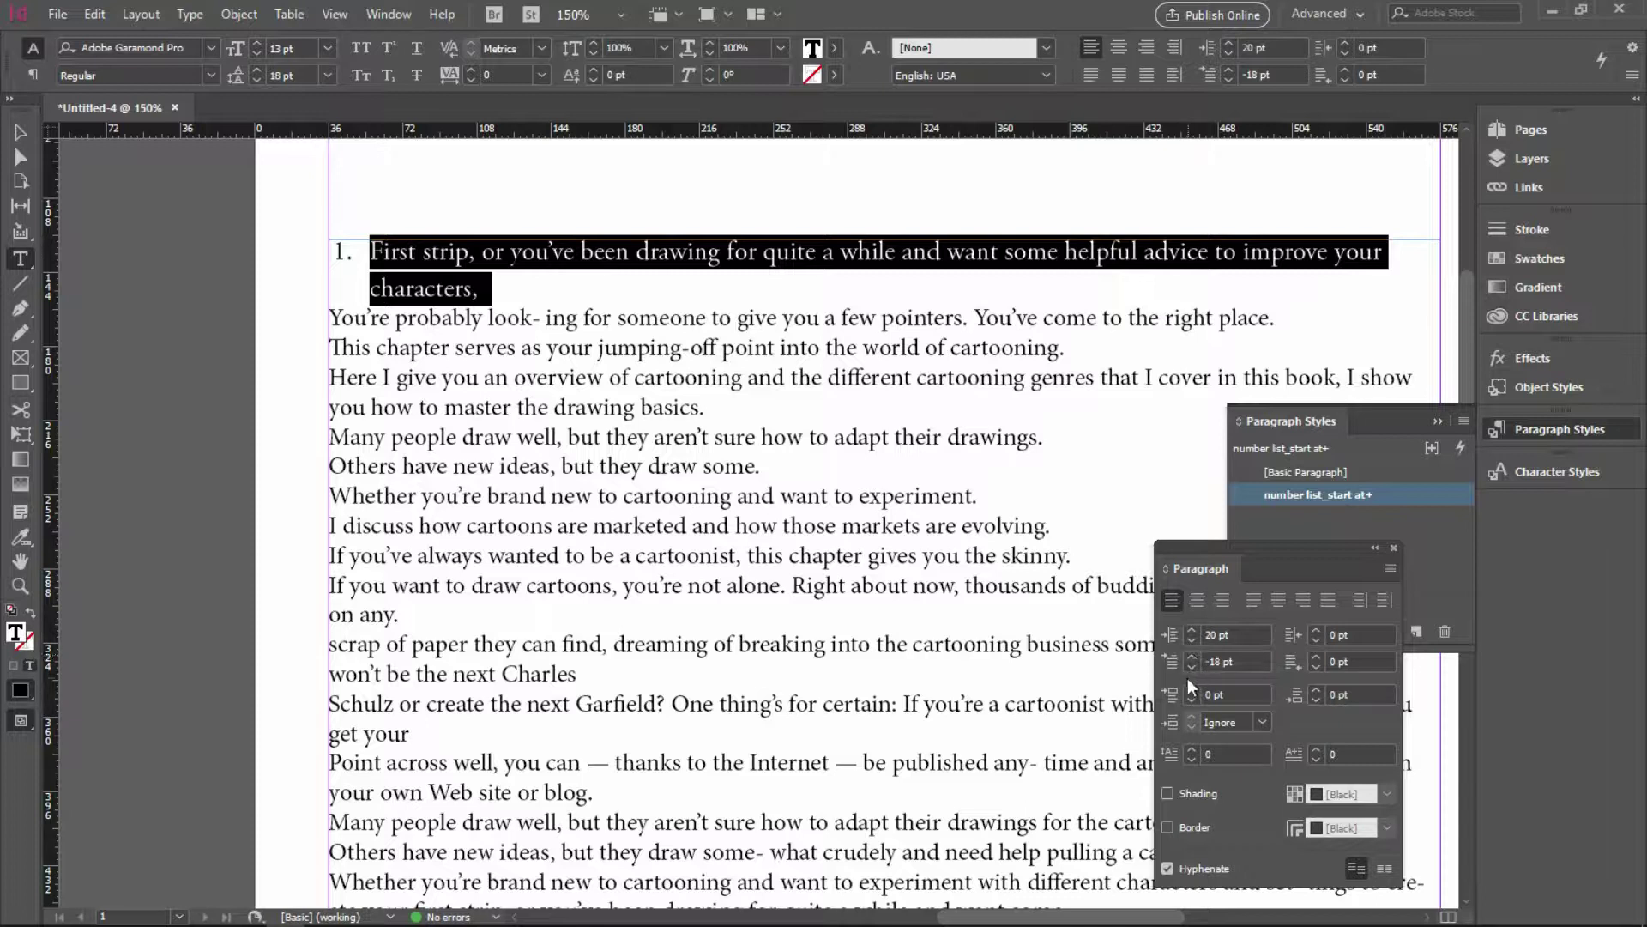
click(1187, 666)
click(1187, 666)
click(1193, 655)
click(1193, 654)
click(1193, 655)
click(1193, 654)
Redefine the number list_start at style to include the new hanging indent.
click(797, 249)
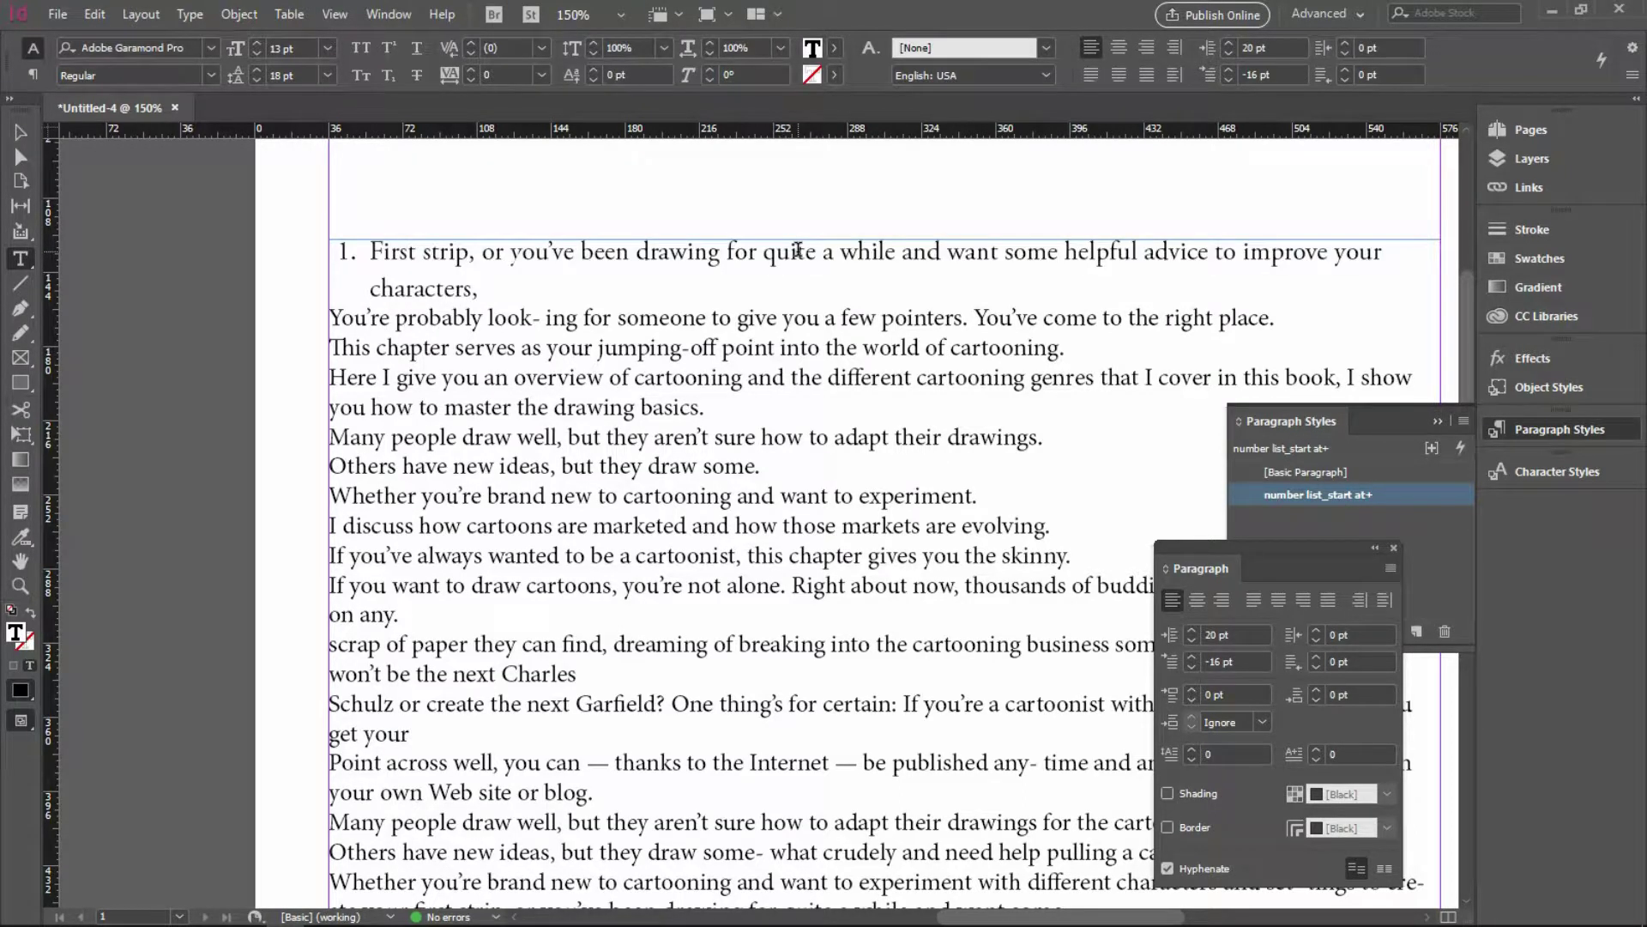
right_click(1394, 498)
click(1414, 581)
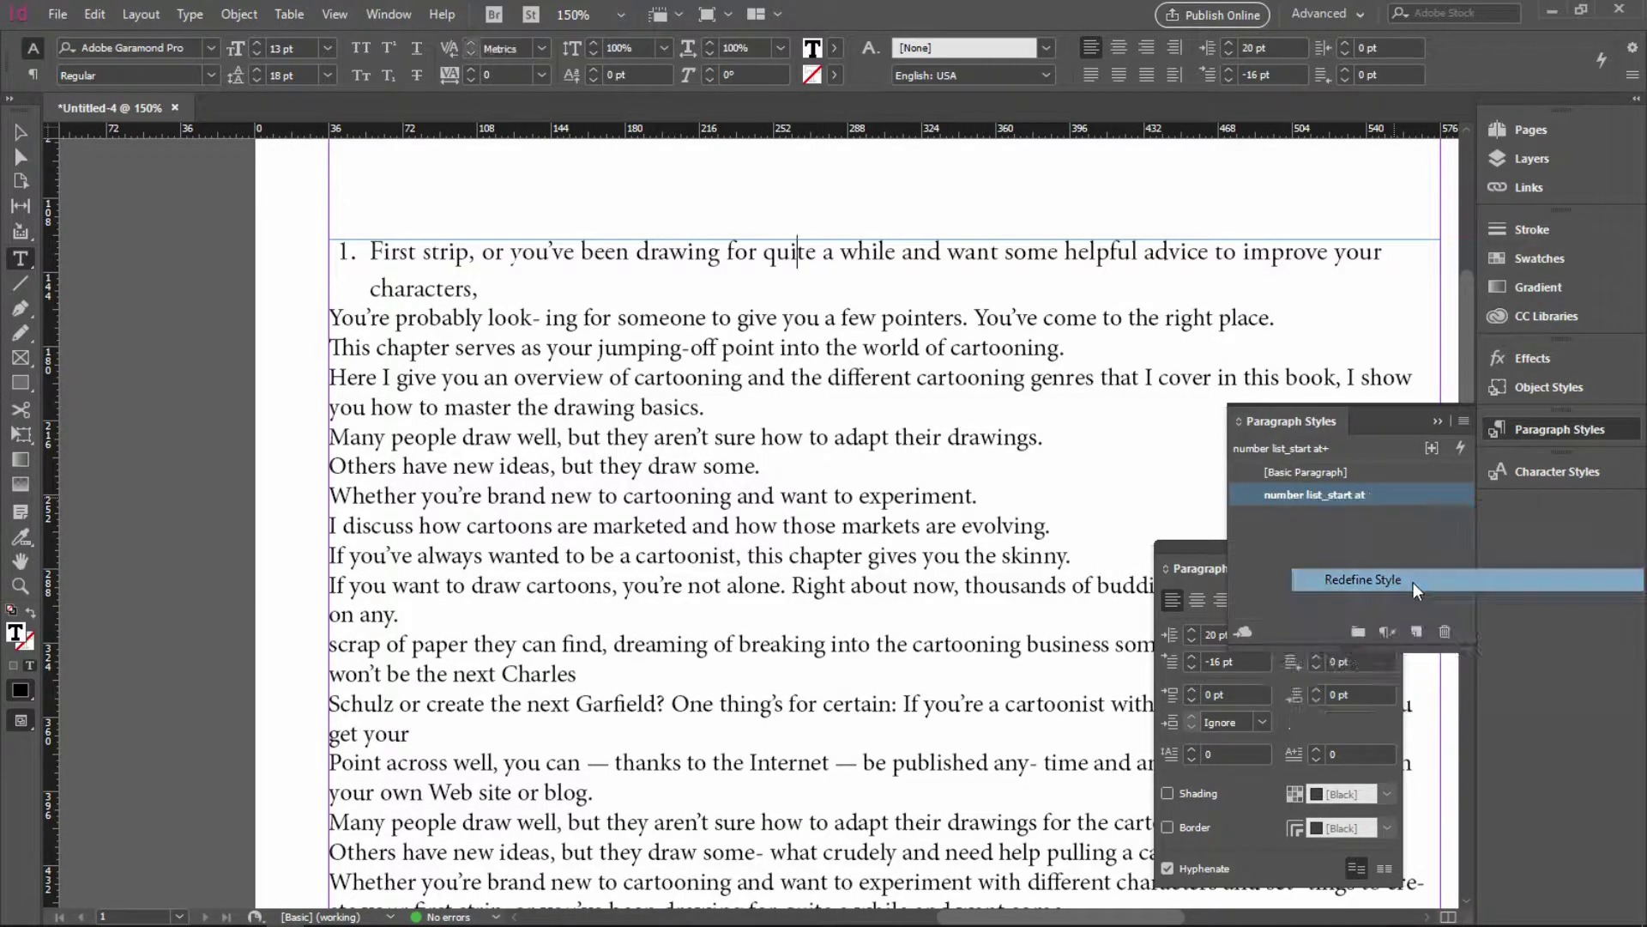
double_click(1414, 499)
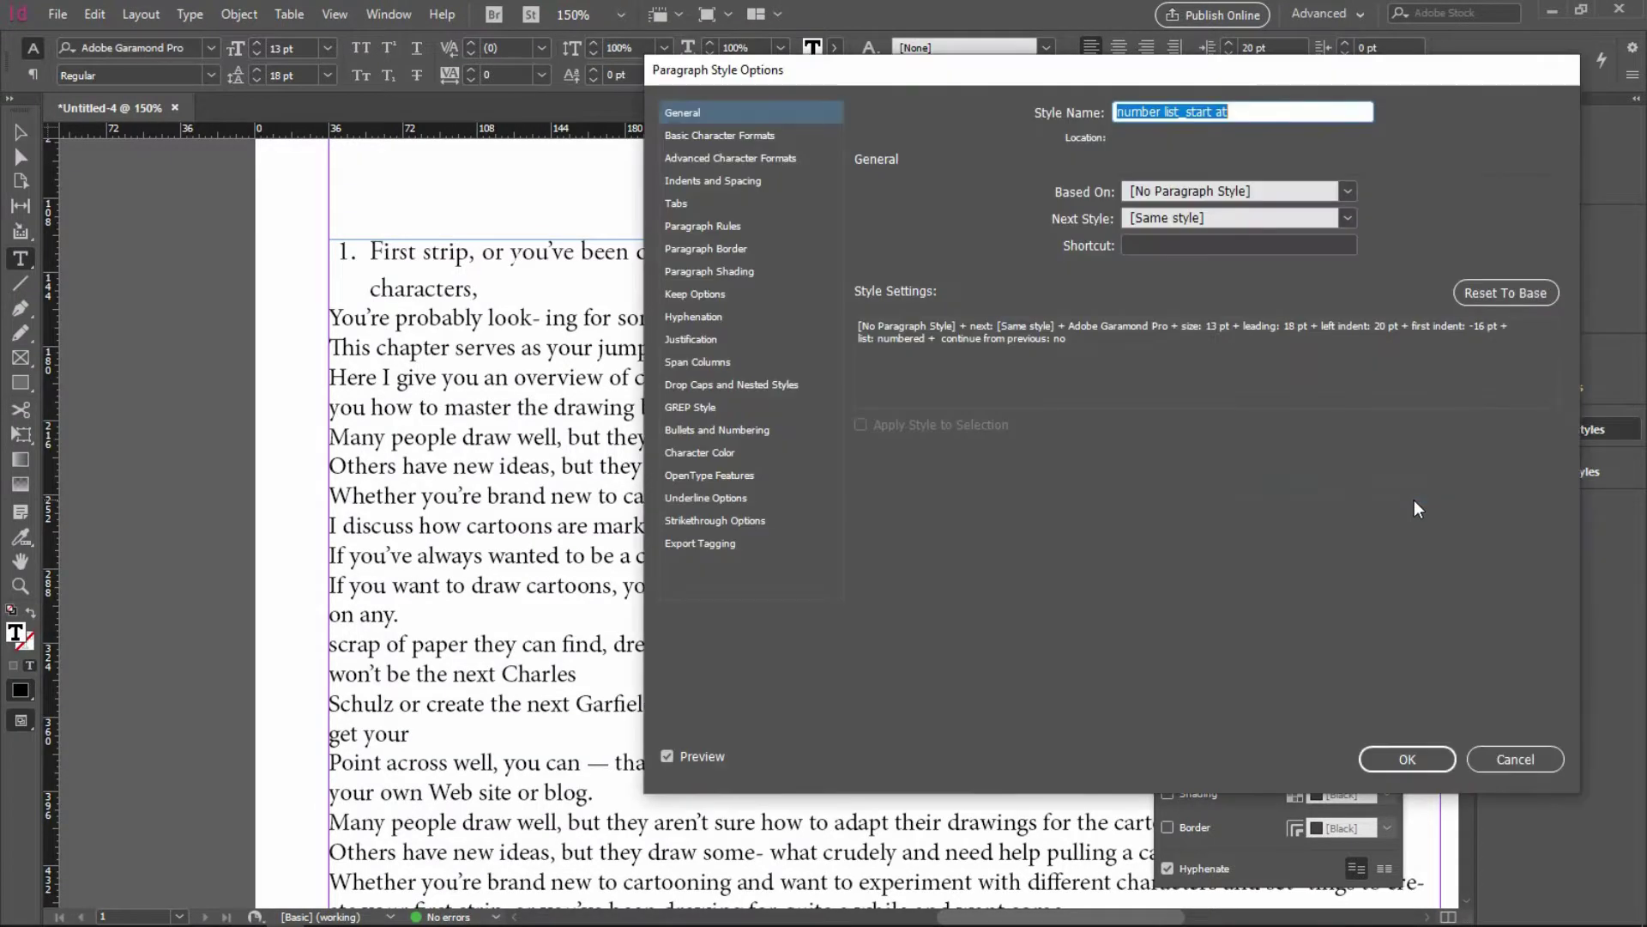
click(755, 429)
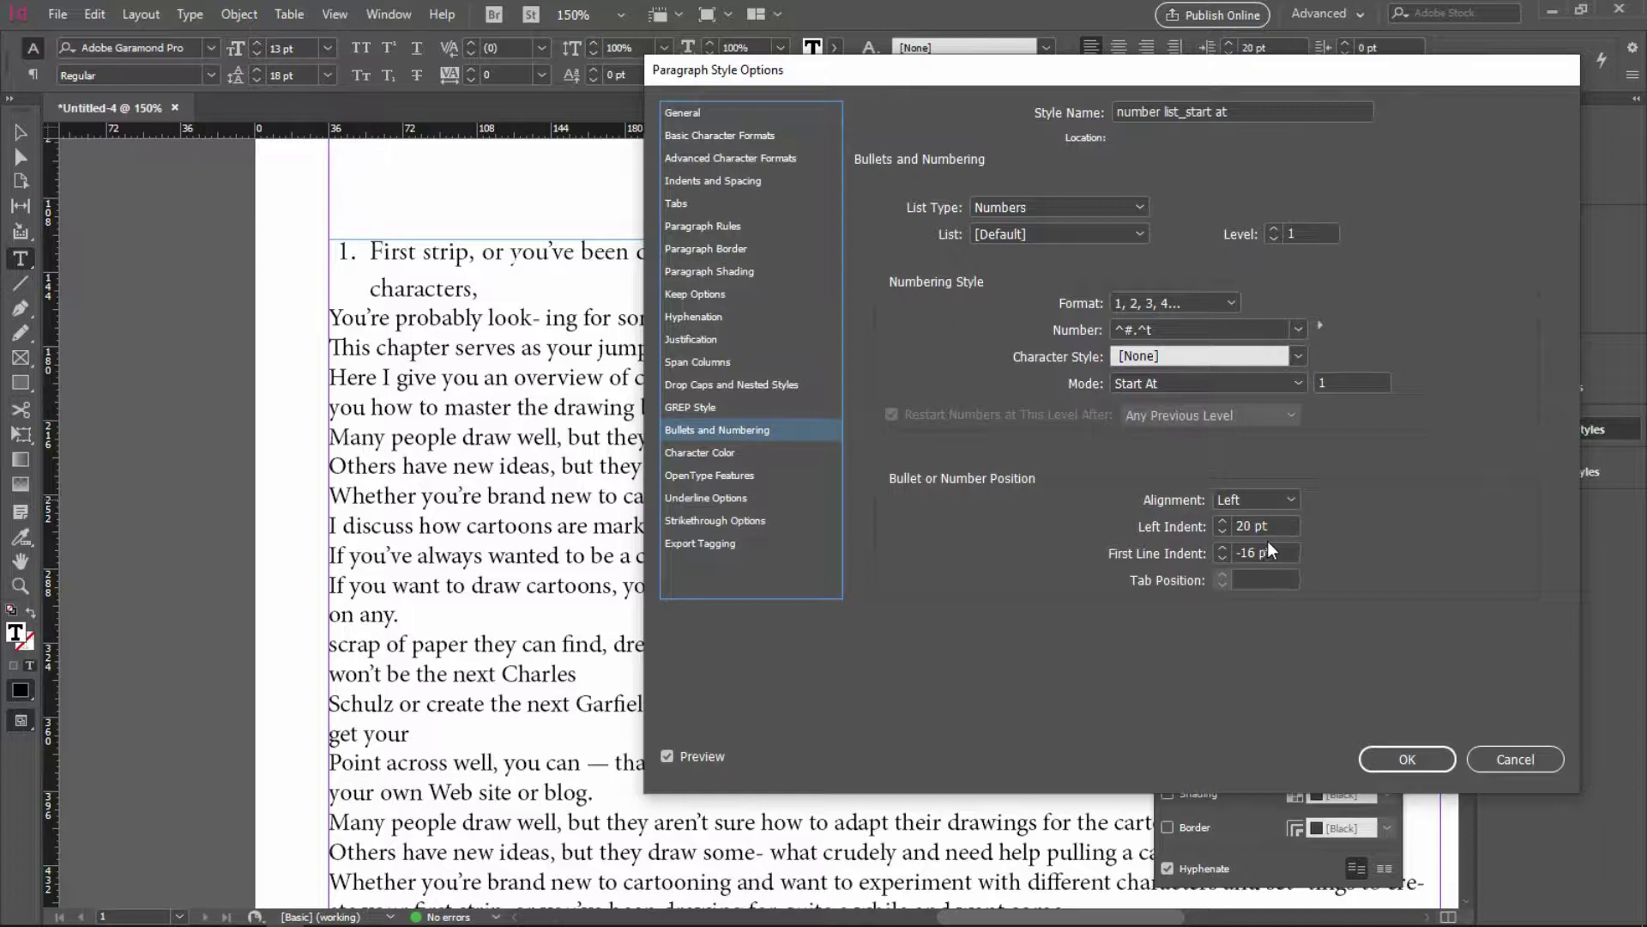
click(1407, 758)
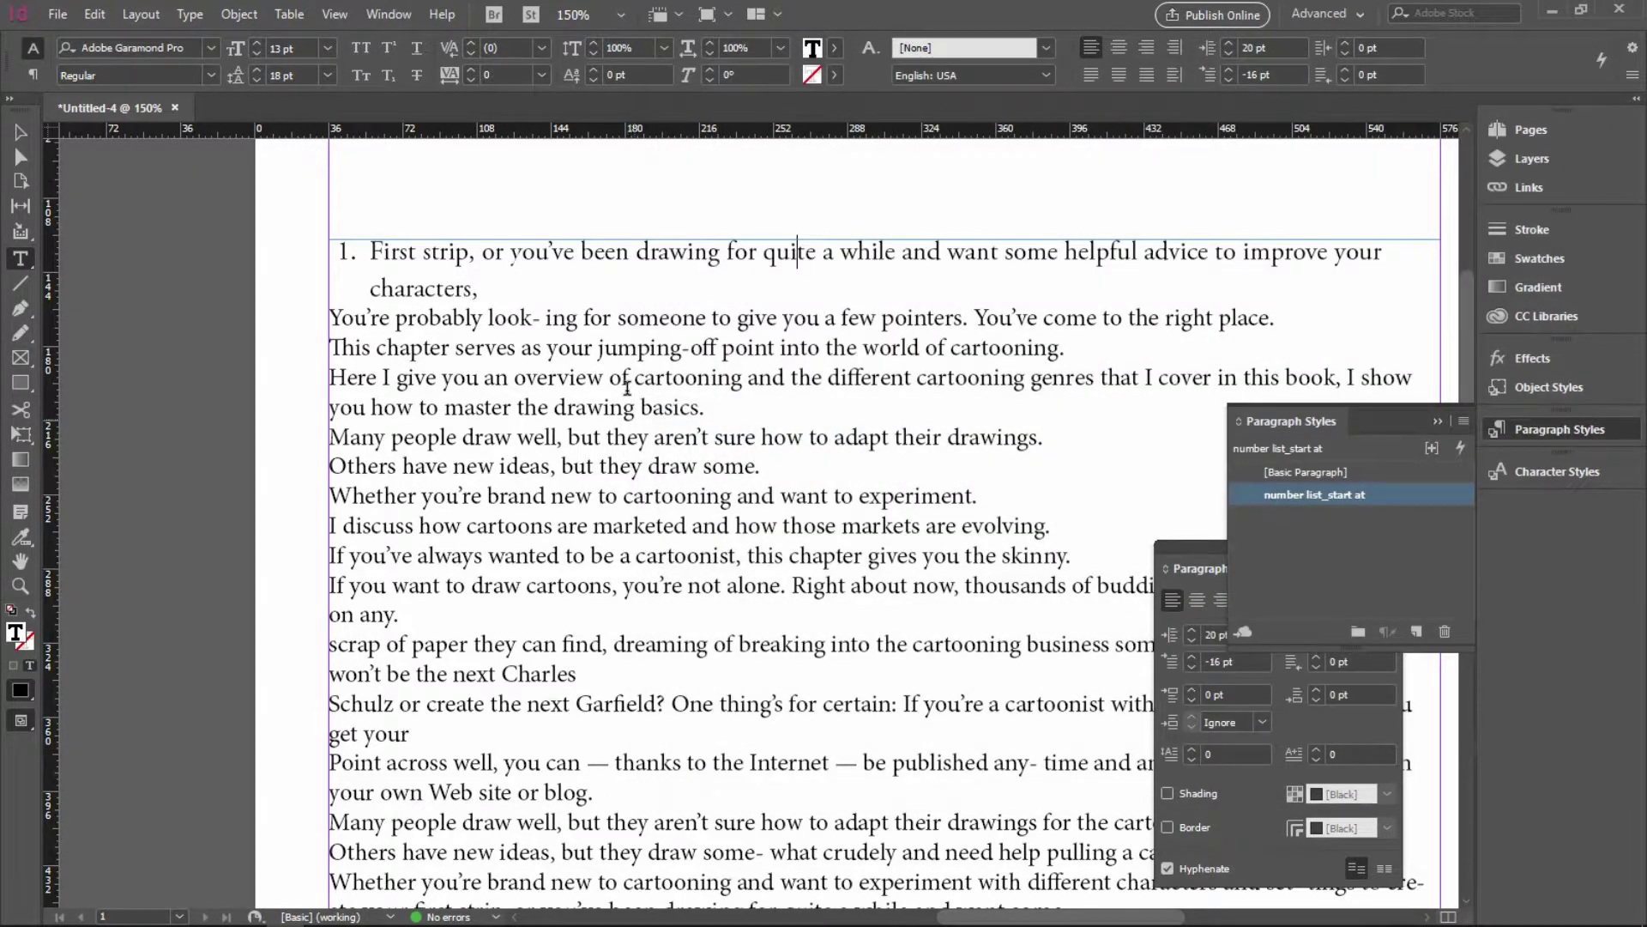
Apply the number list_start at style to the second paragraph.
alt+scroll(469, 339, down, 1)
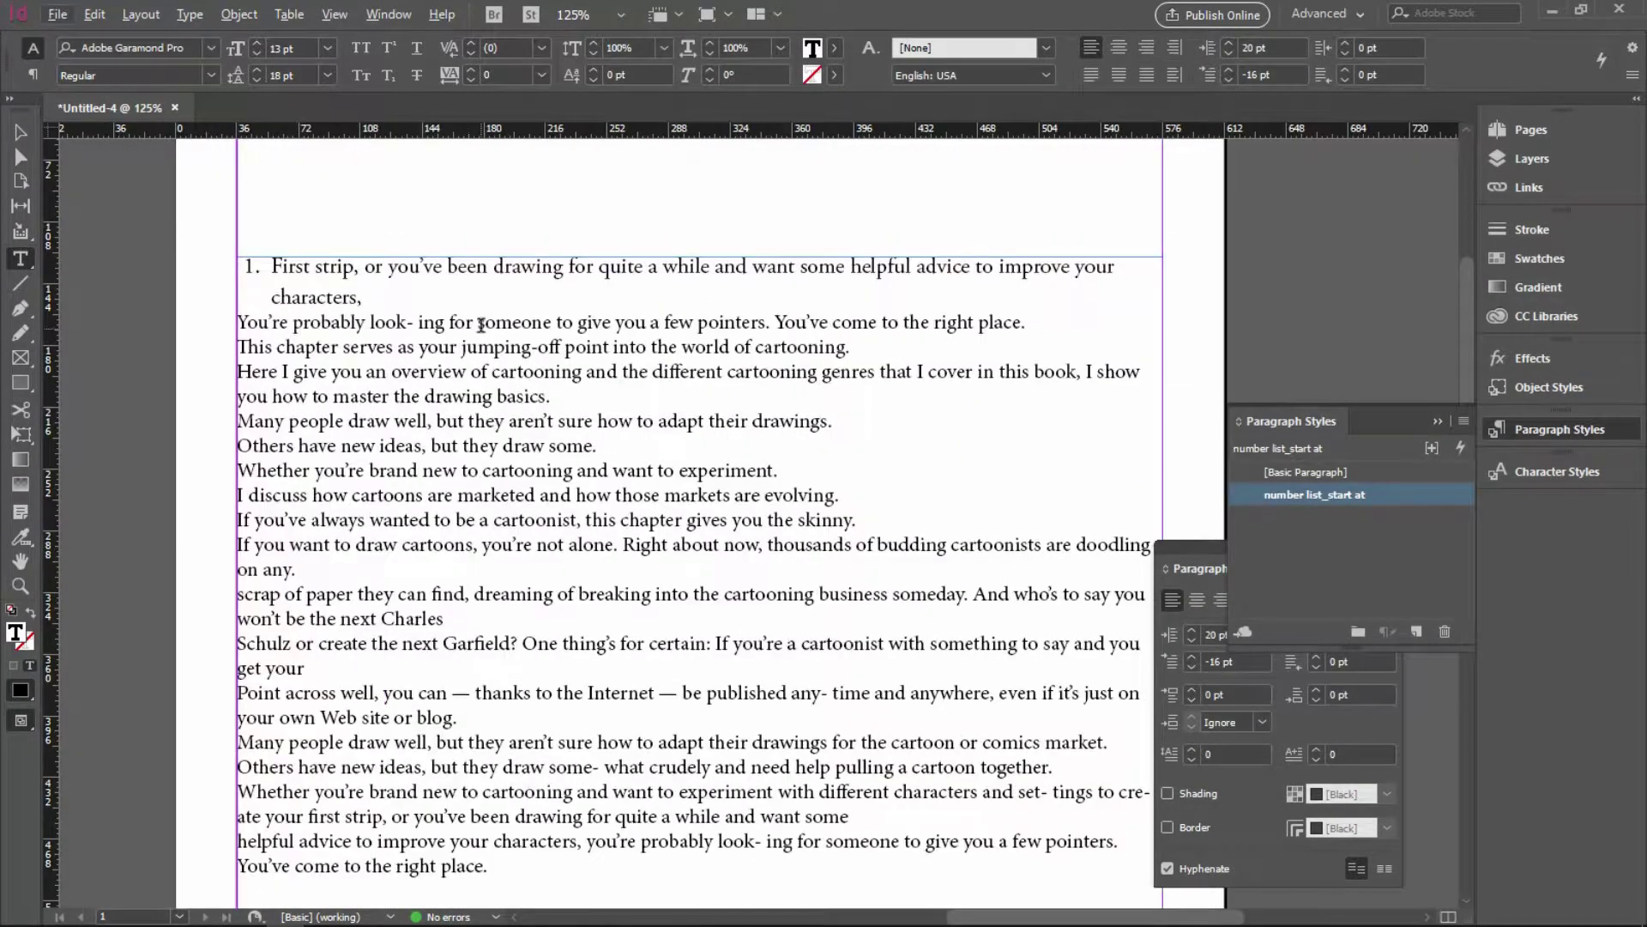
triple_click(480, 322)
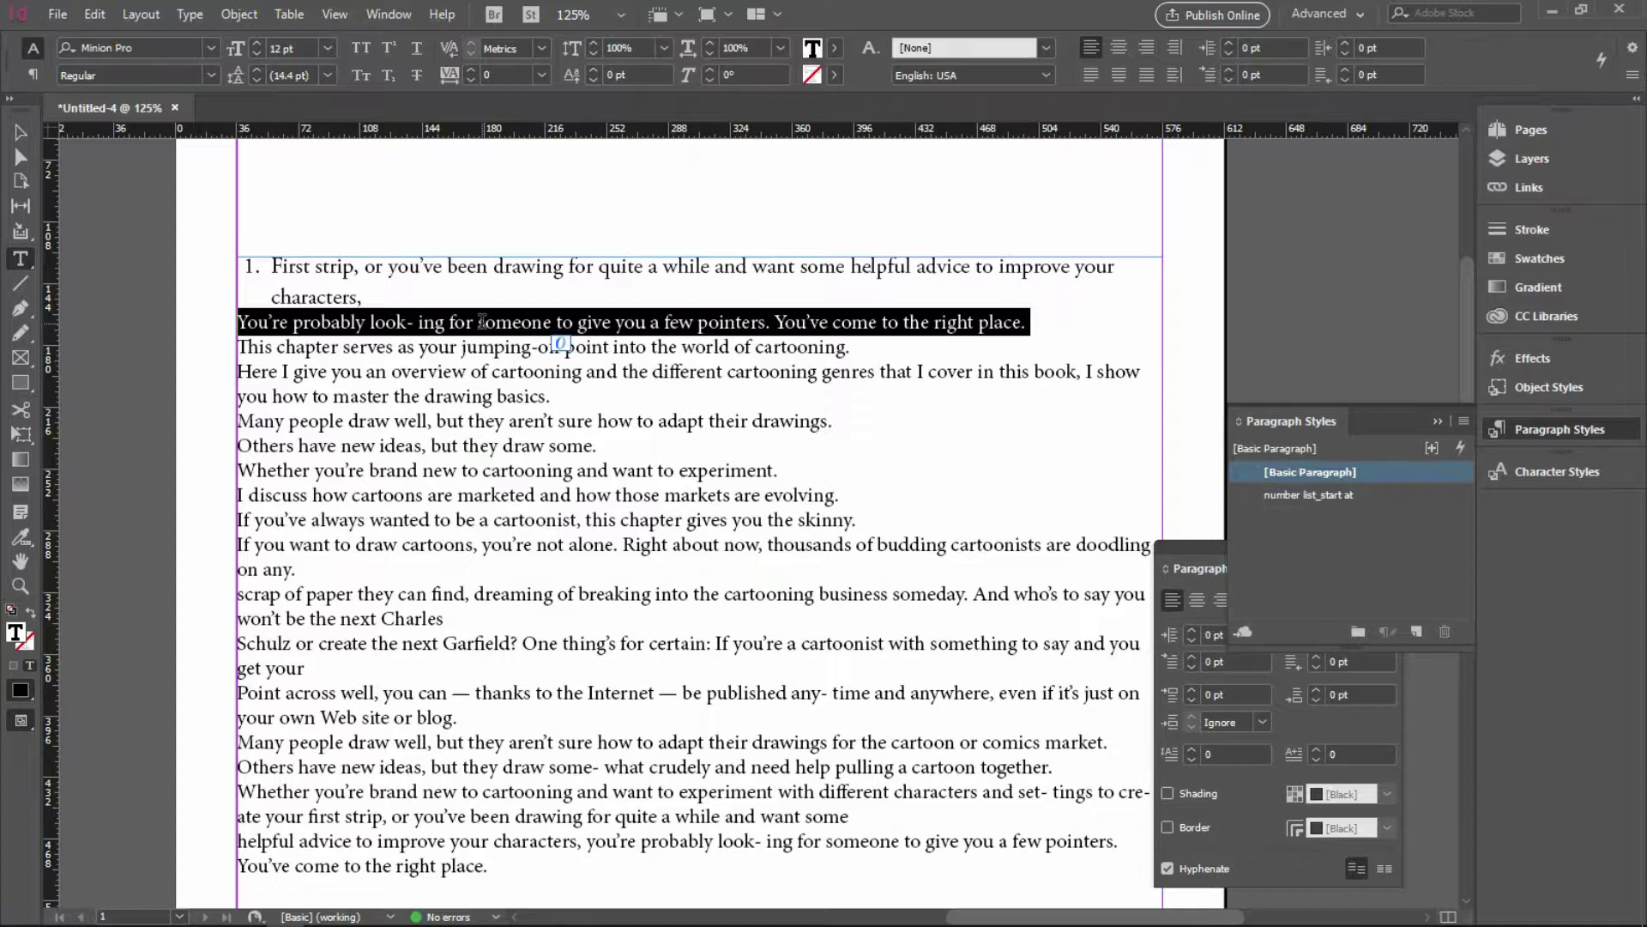
click(1373, 507)
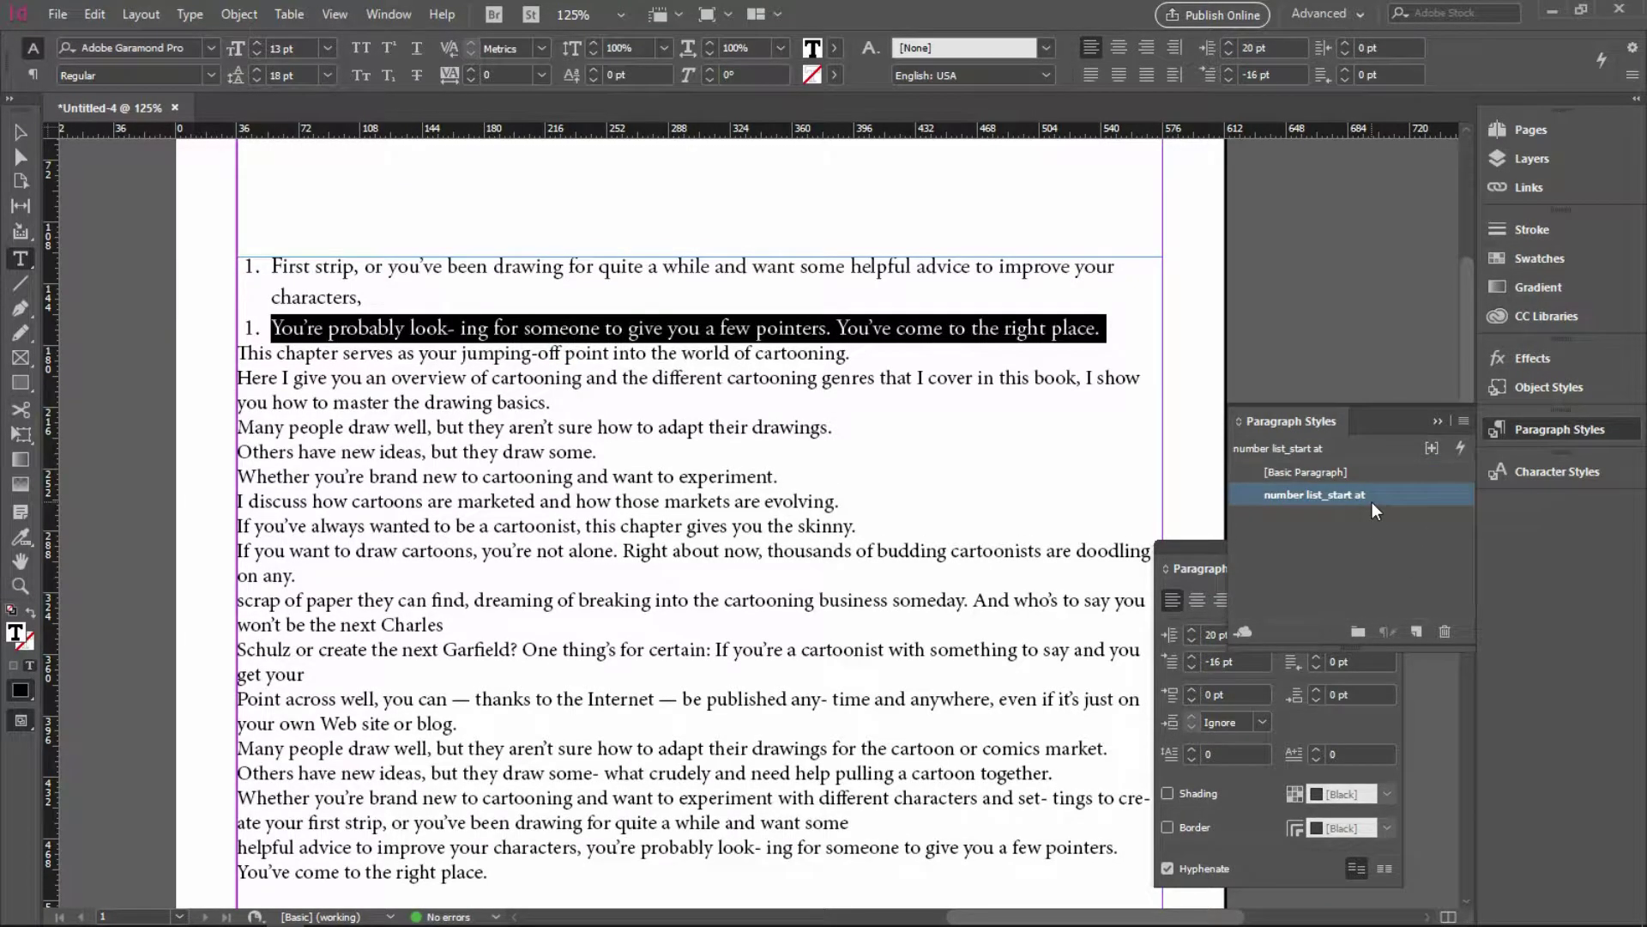
click(1186, 452)
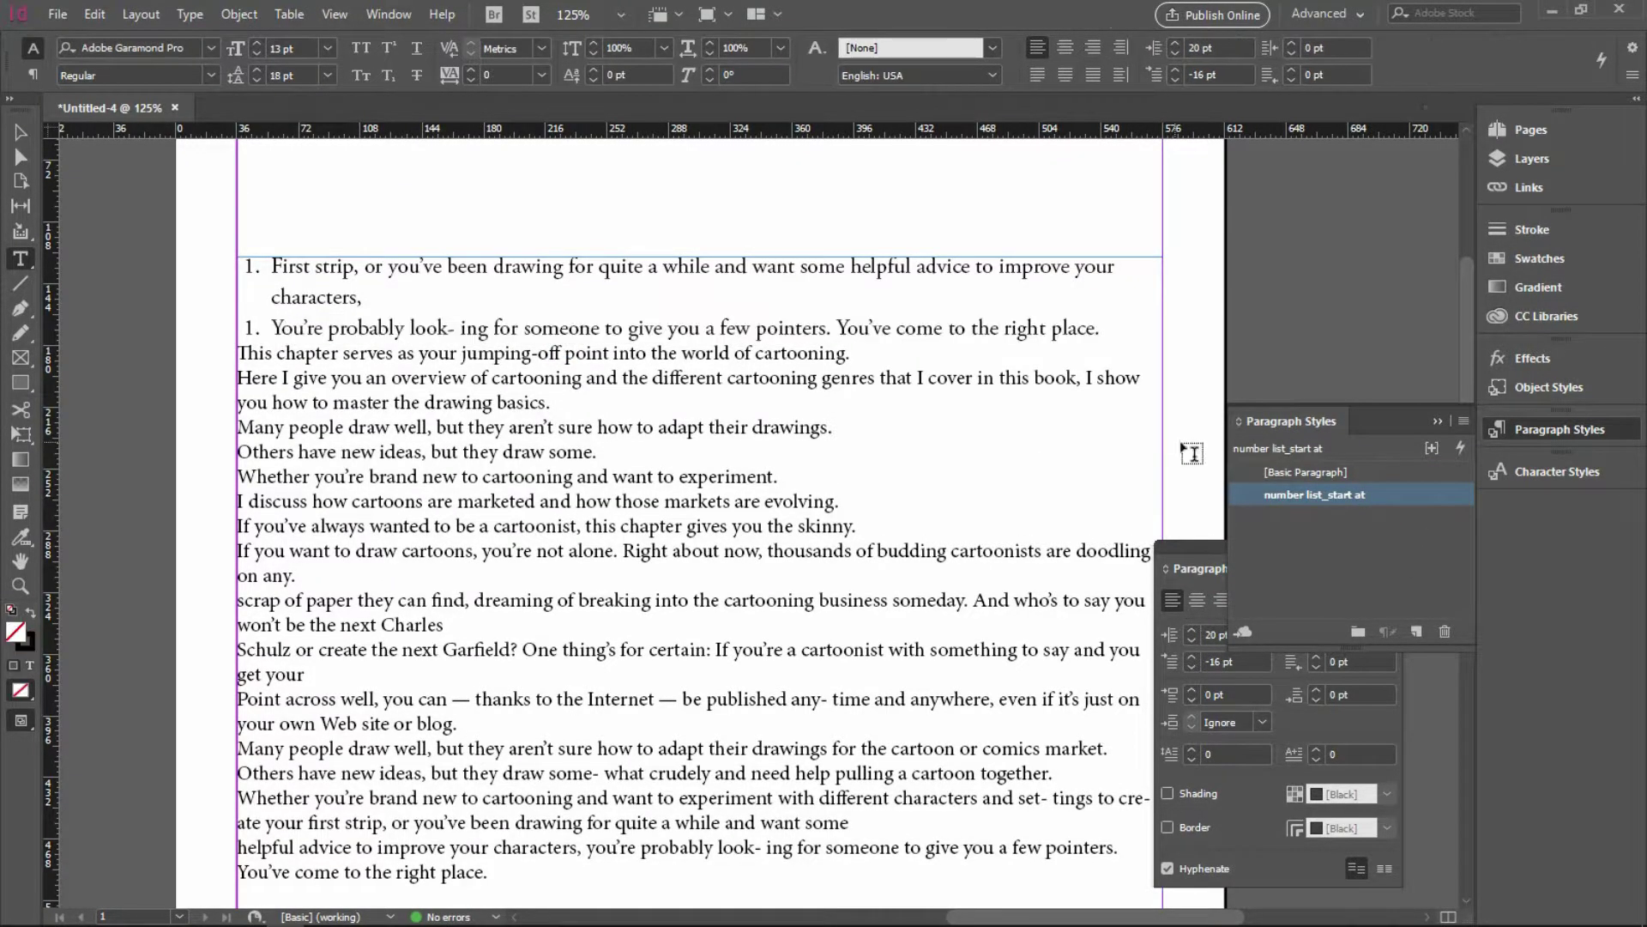
right_click(1396, 509)
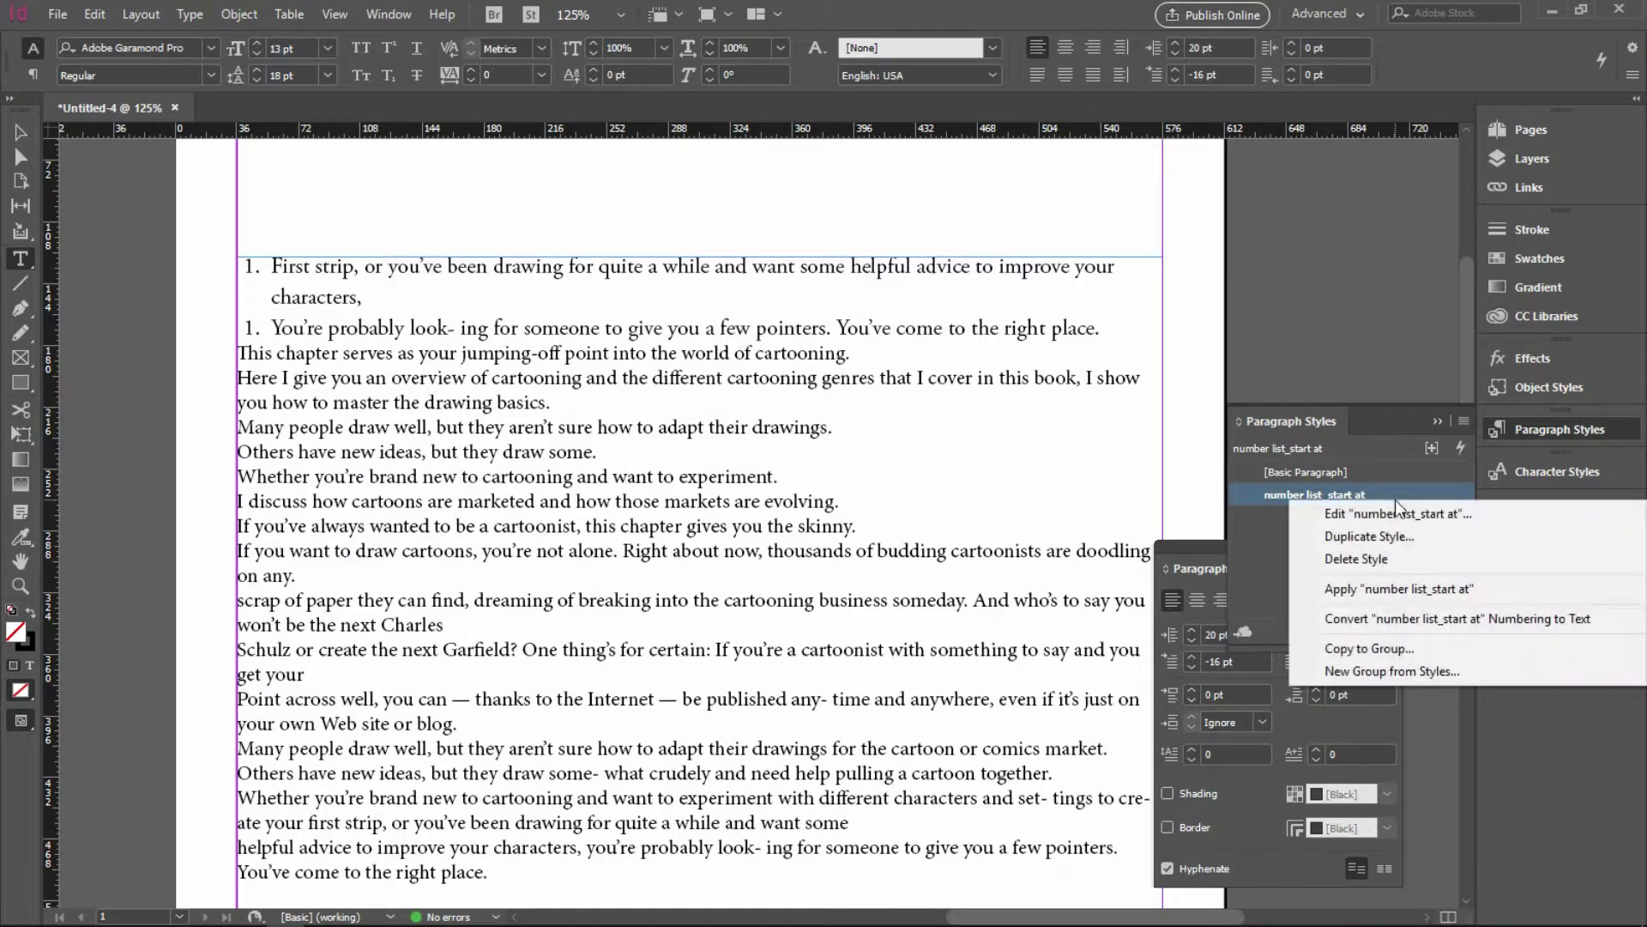
Duplicate the style as 'number list_continue previous', numbering set to Continue from Previous Number.
click(1394, 538)
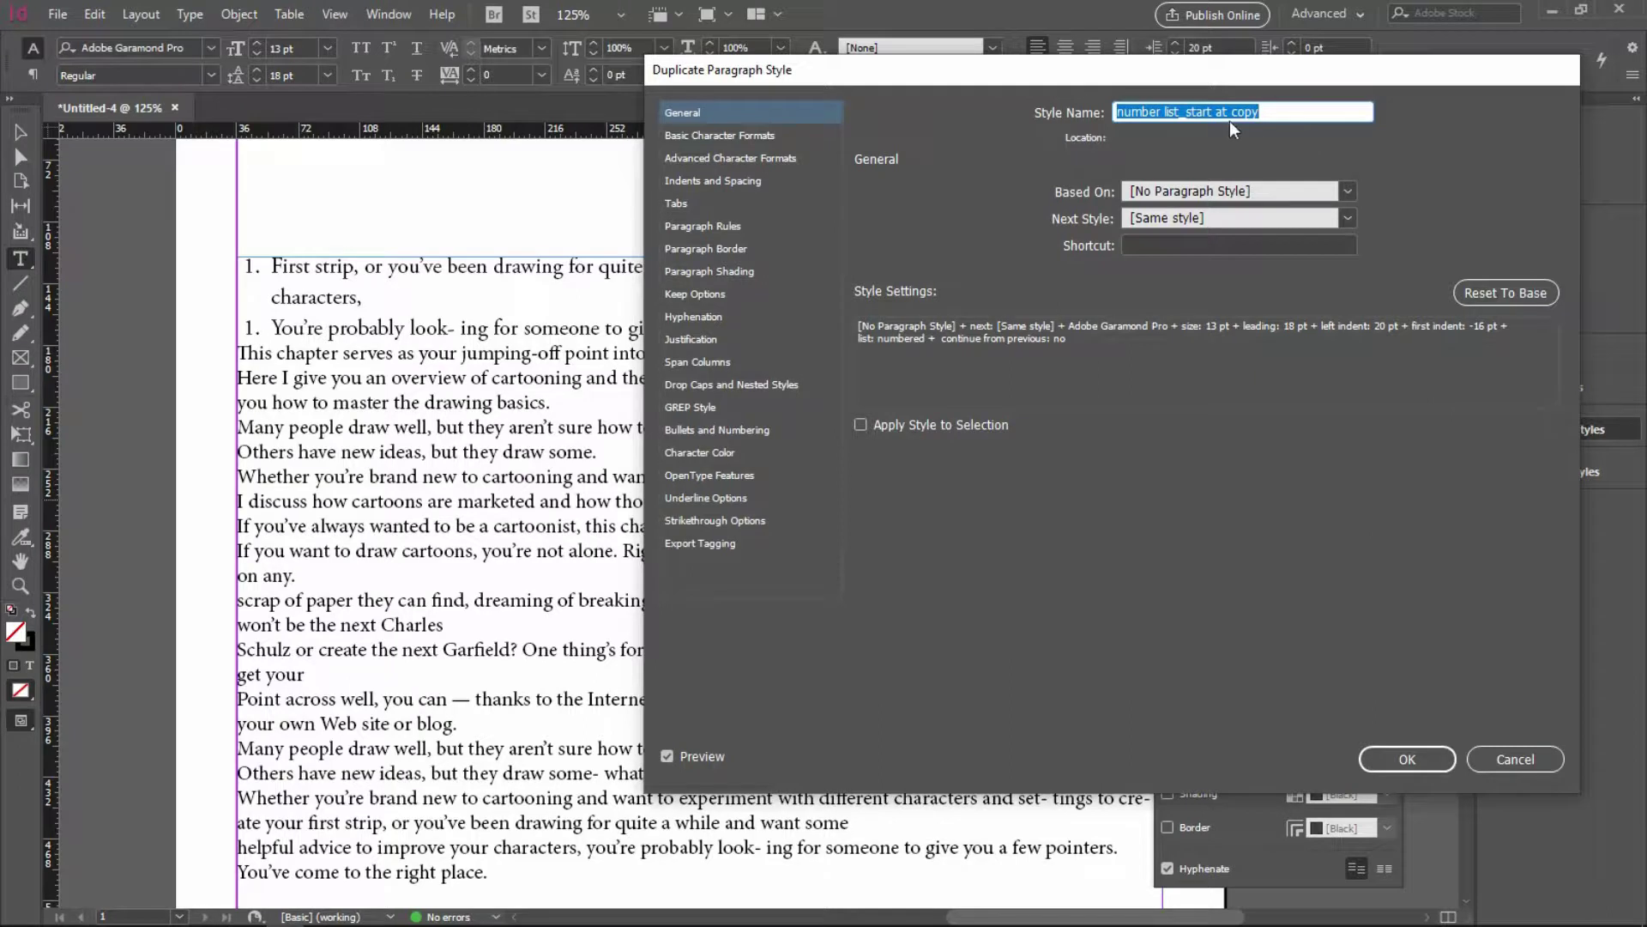
click(1193, 112)
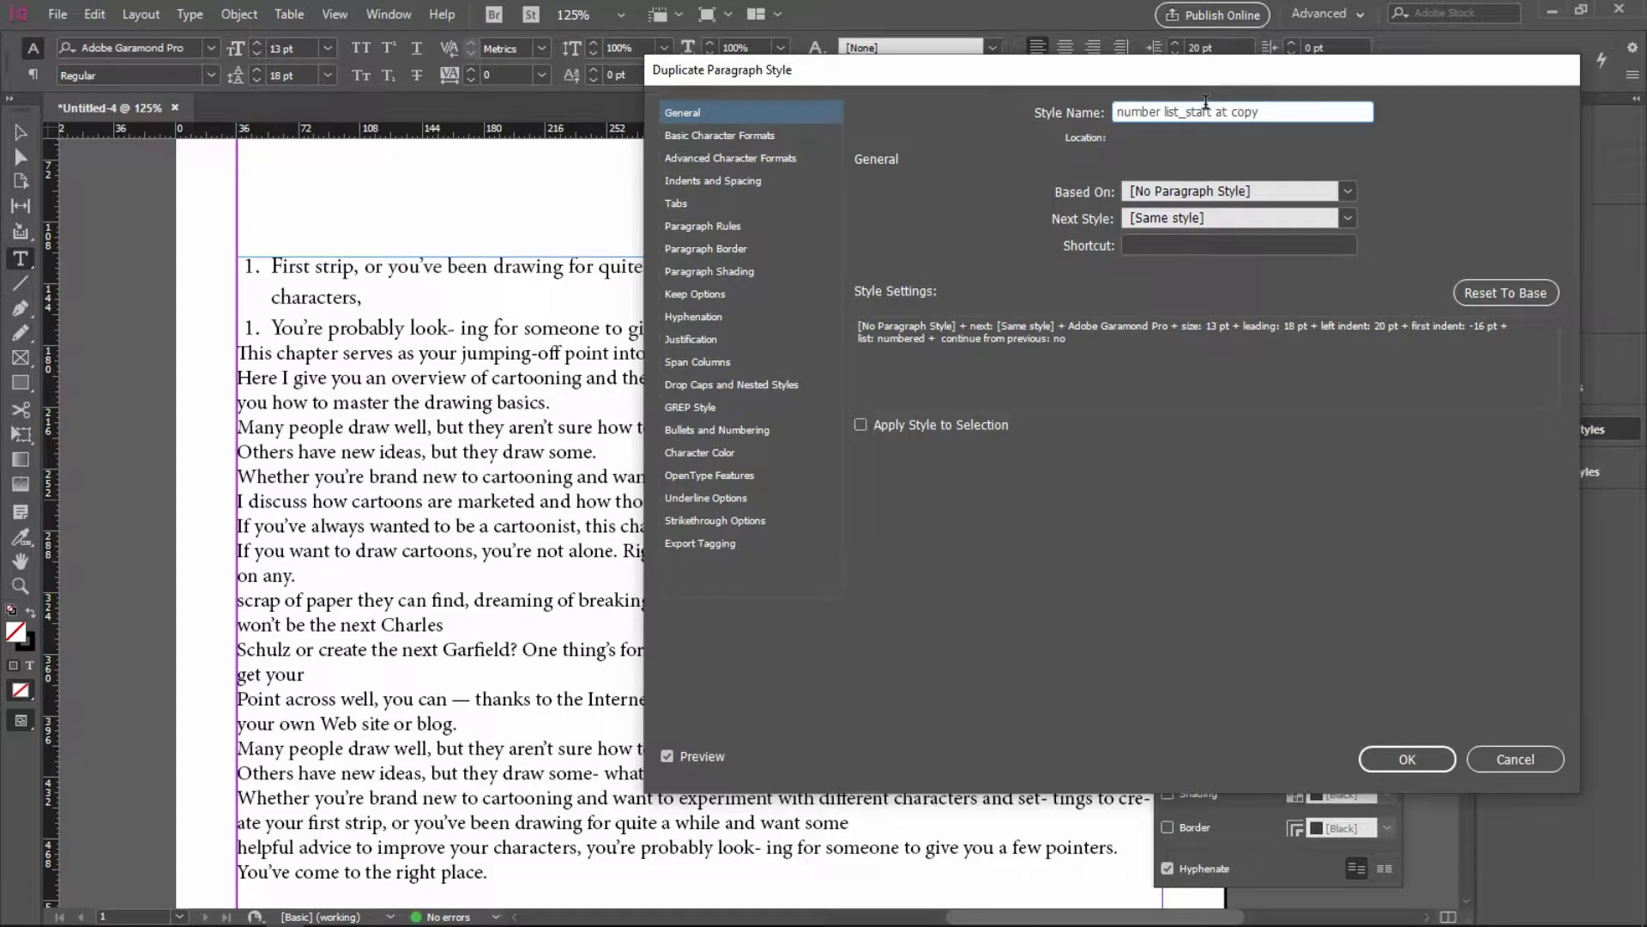
drag(1187, 112, 1294, 104)
key(BackSpace)
text(continue previous)
click(763, 430)
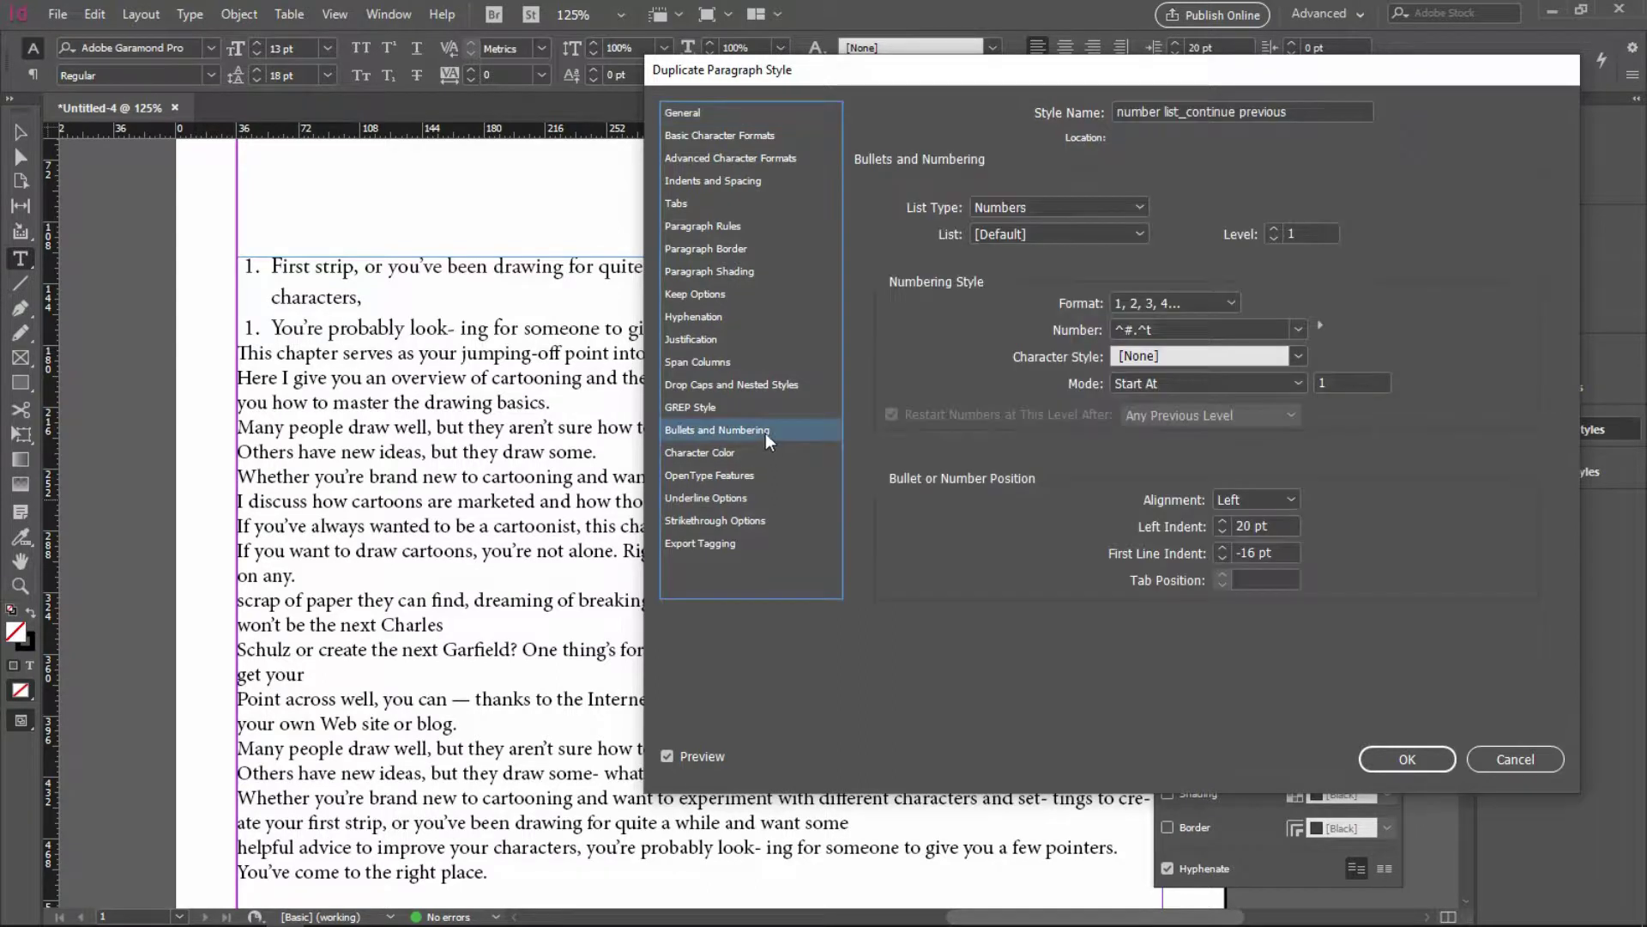
click(1291, 385)
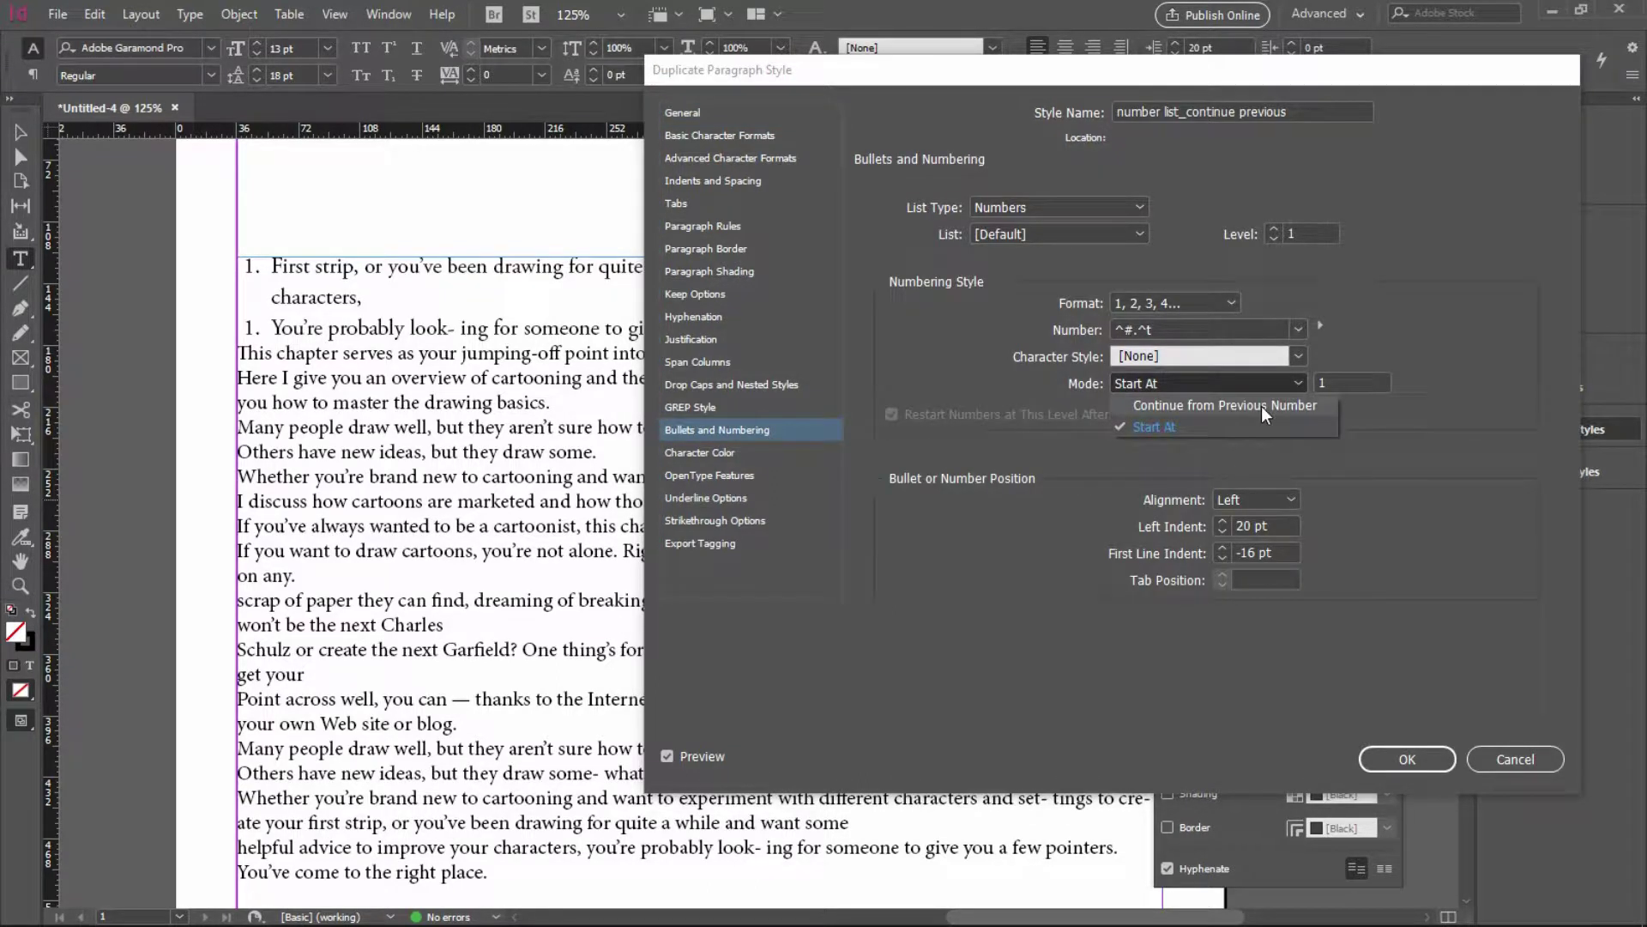
click(1262, 406)
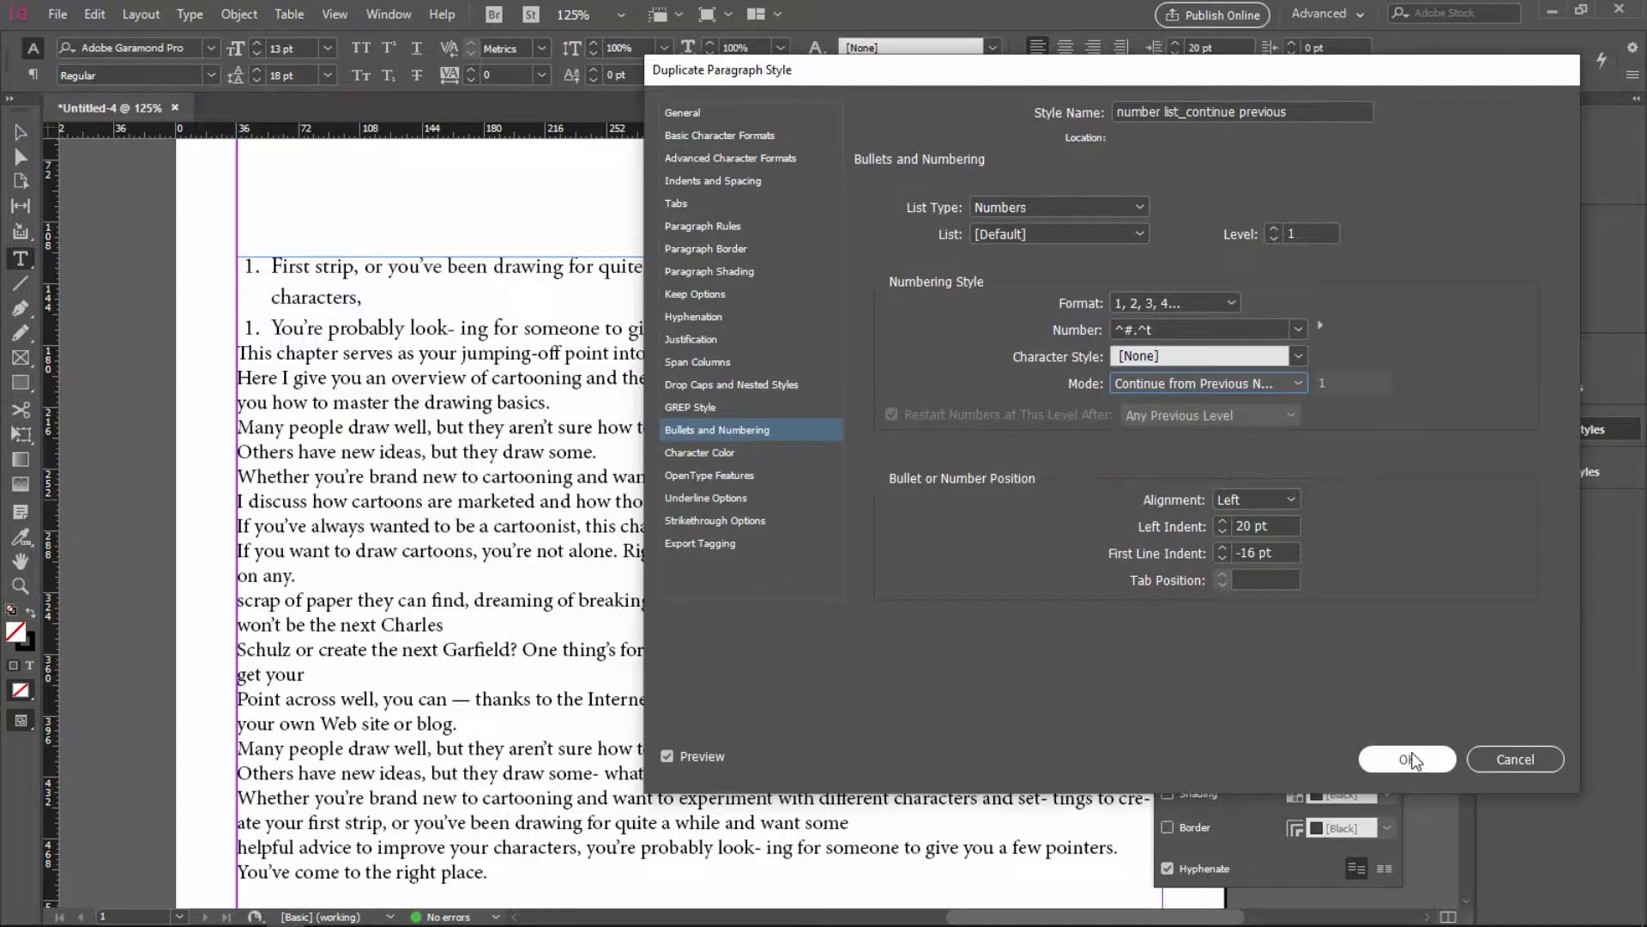
click(1407, 758)
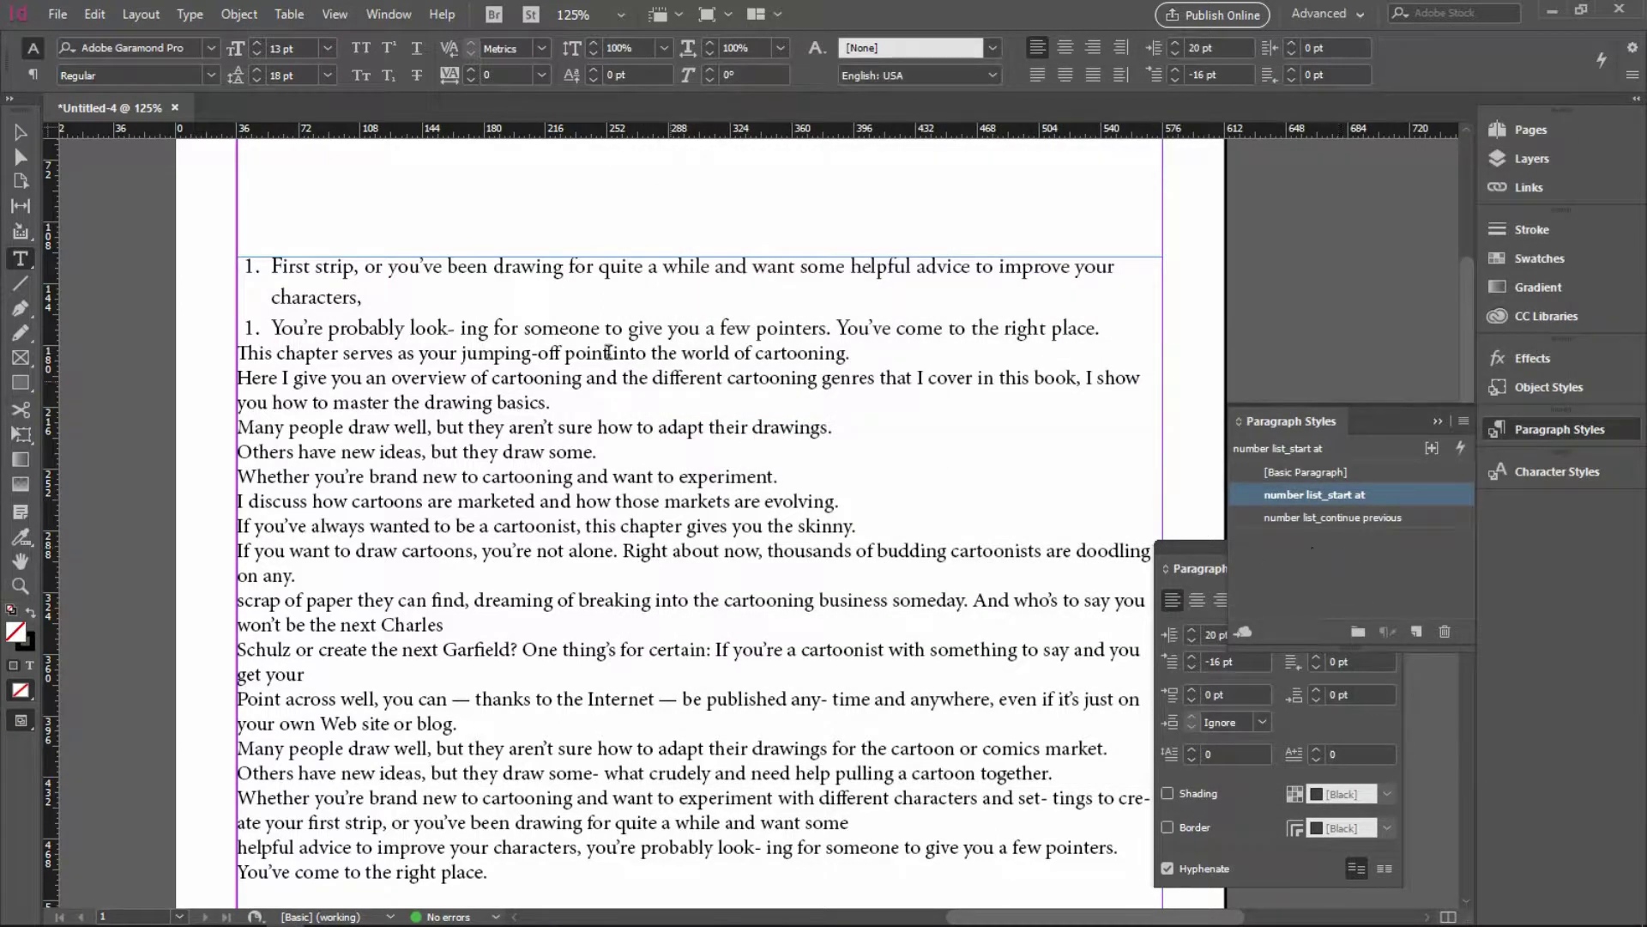
Apply number list_continue previous to the following paragraphs, numbering them 2, 3 and 4.
double_click(588, 331)
click(589, 331)
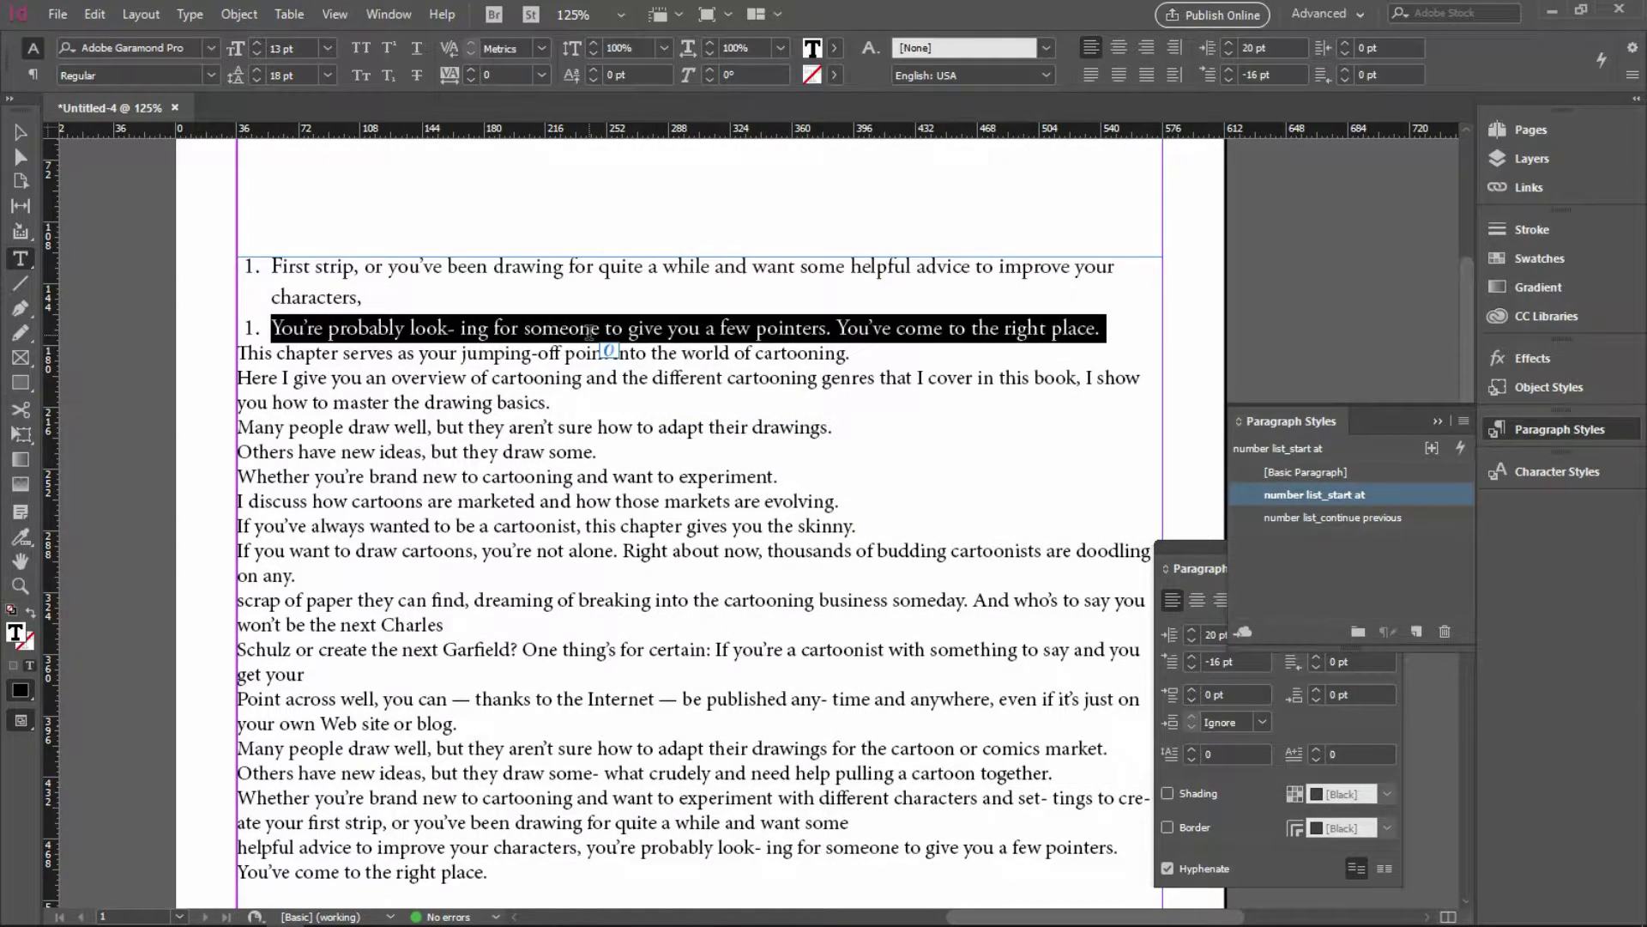
click(1270, 518)
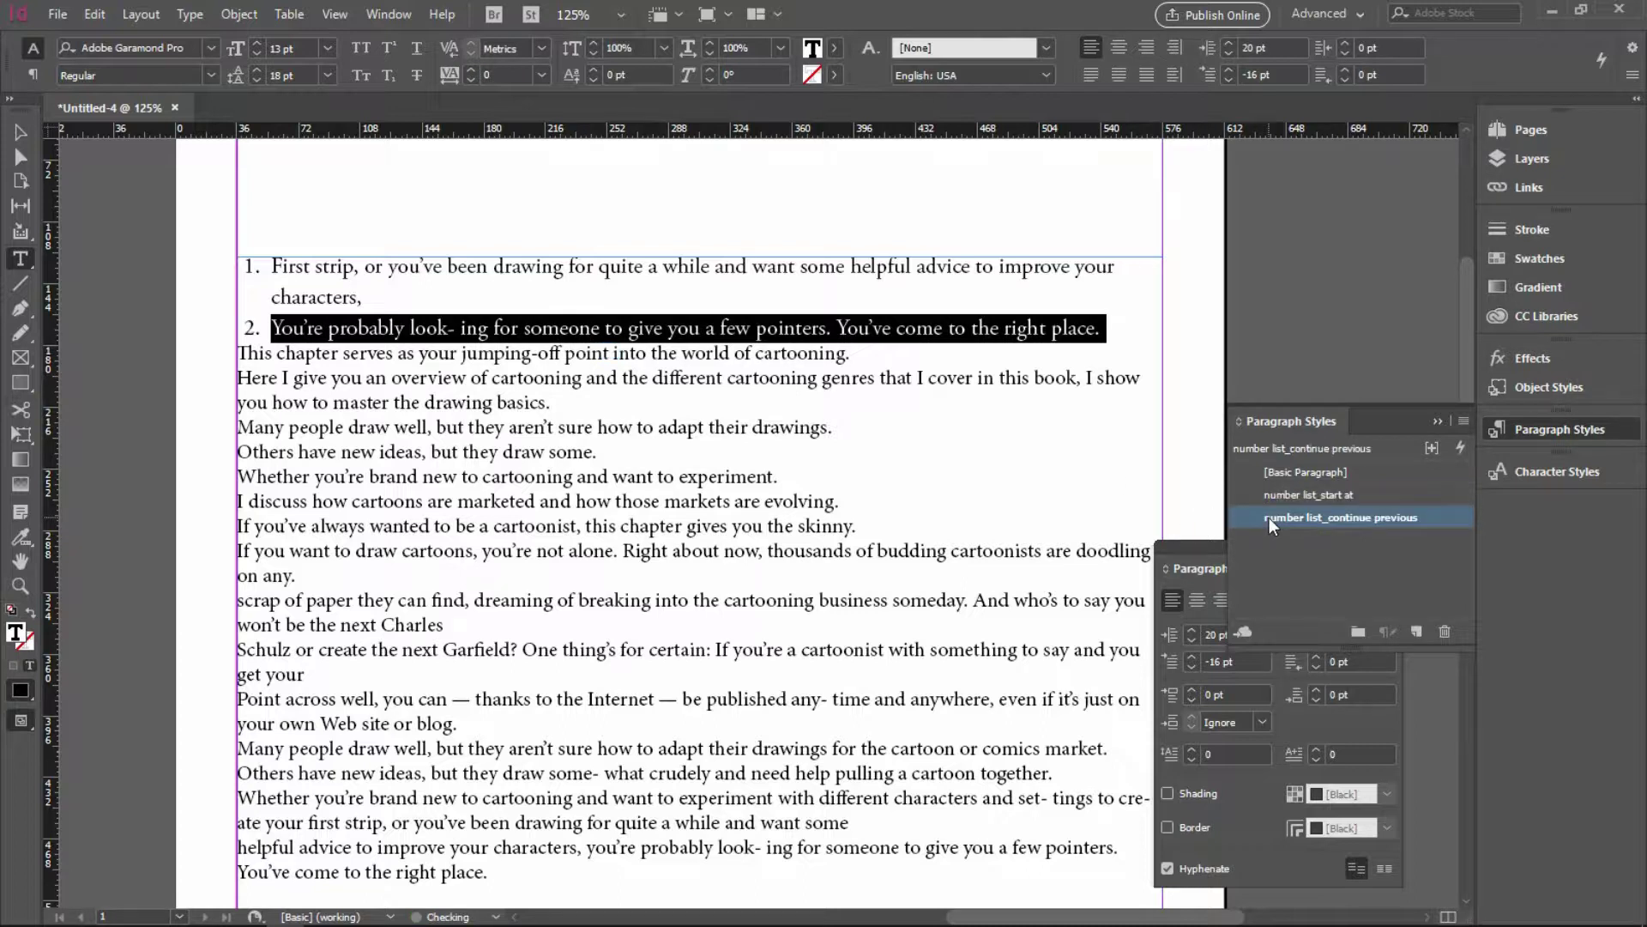
drag(266, 353, 569, 404)
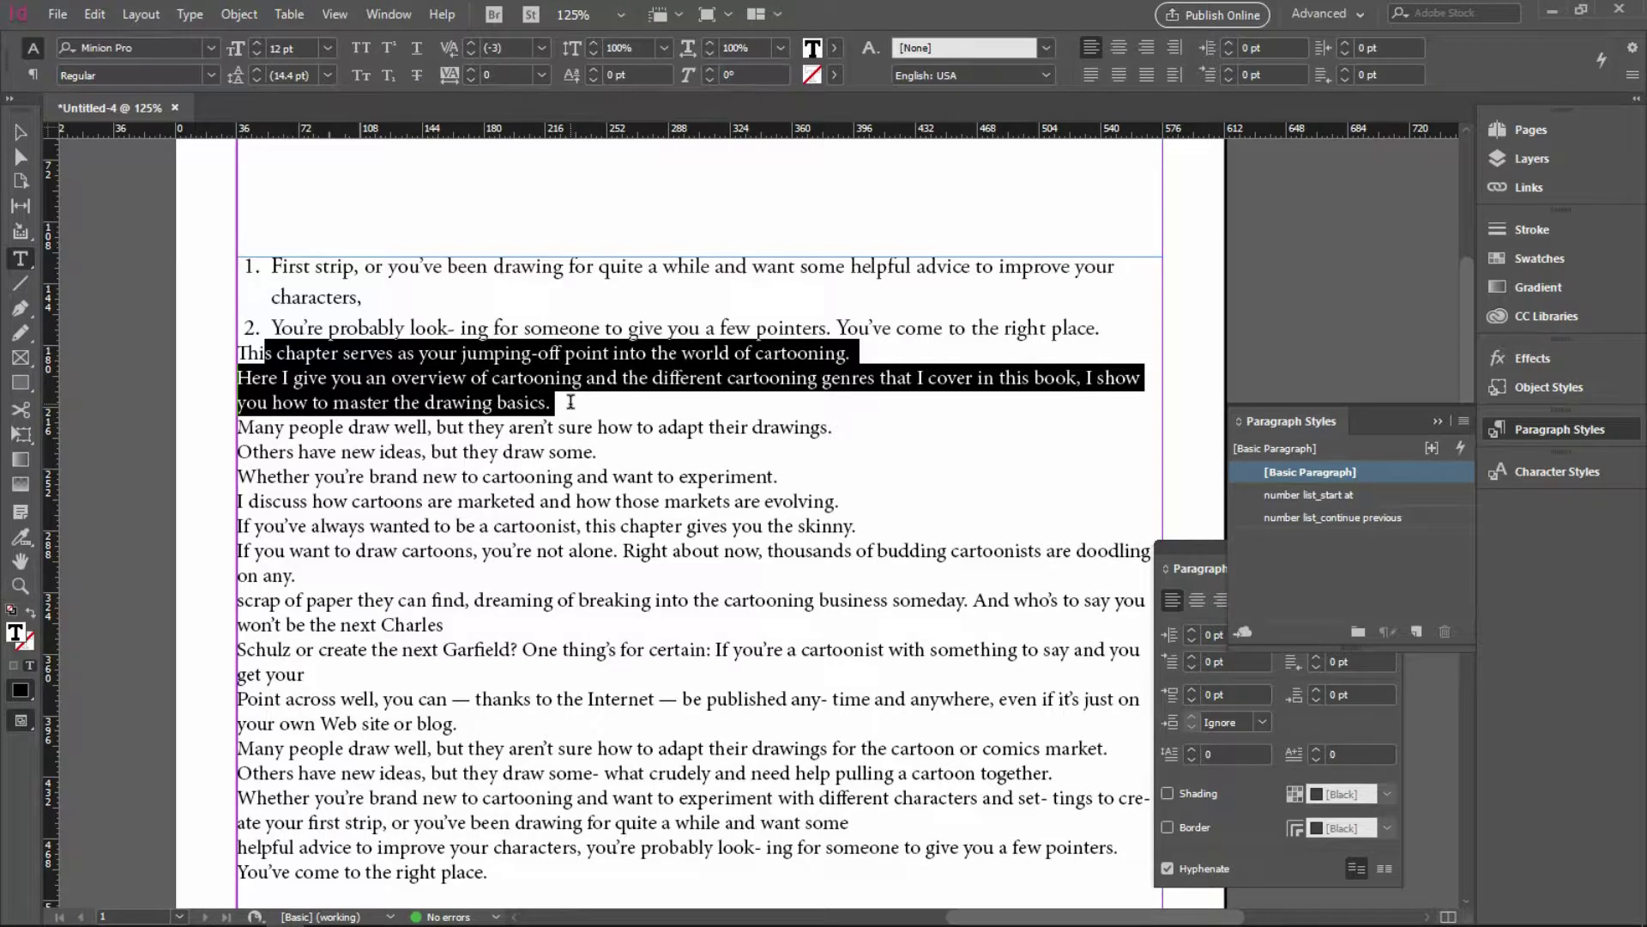
click(1339, 518)
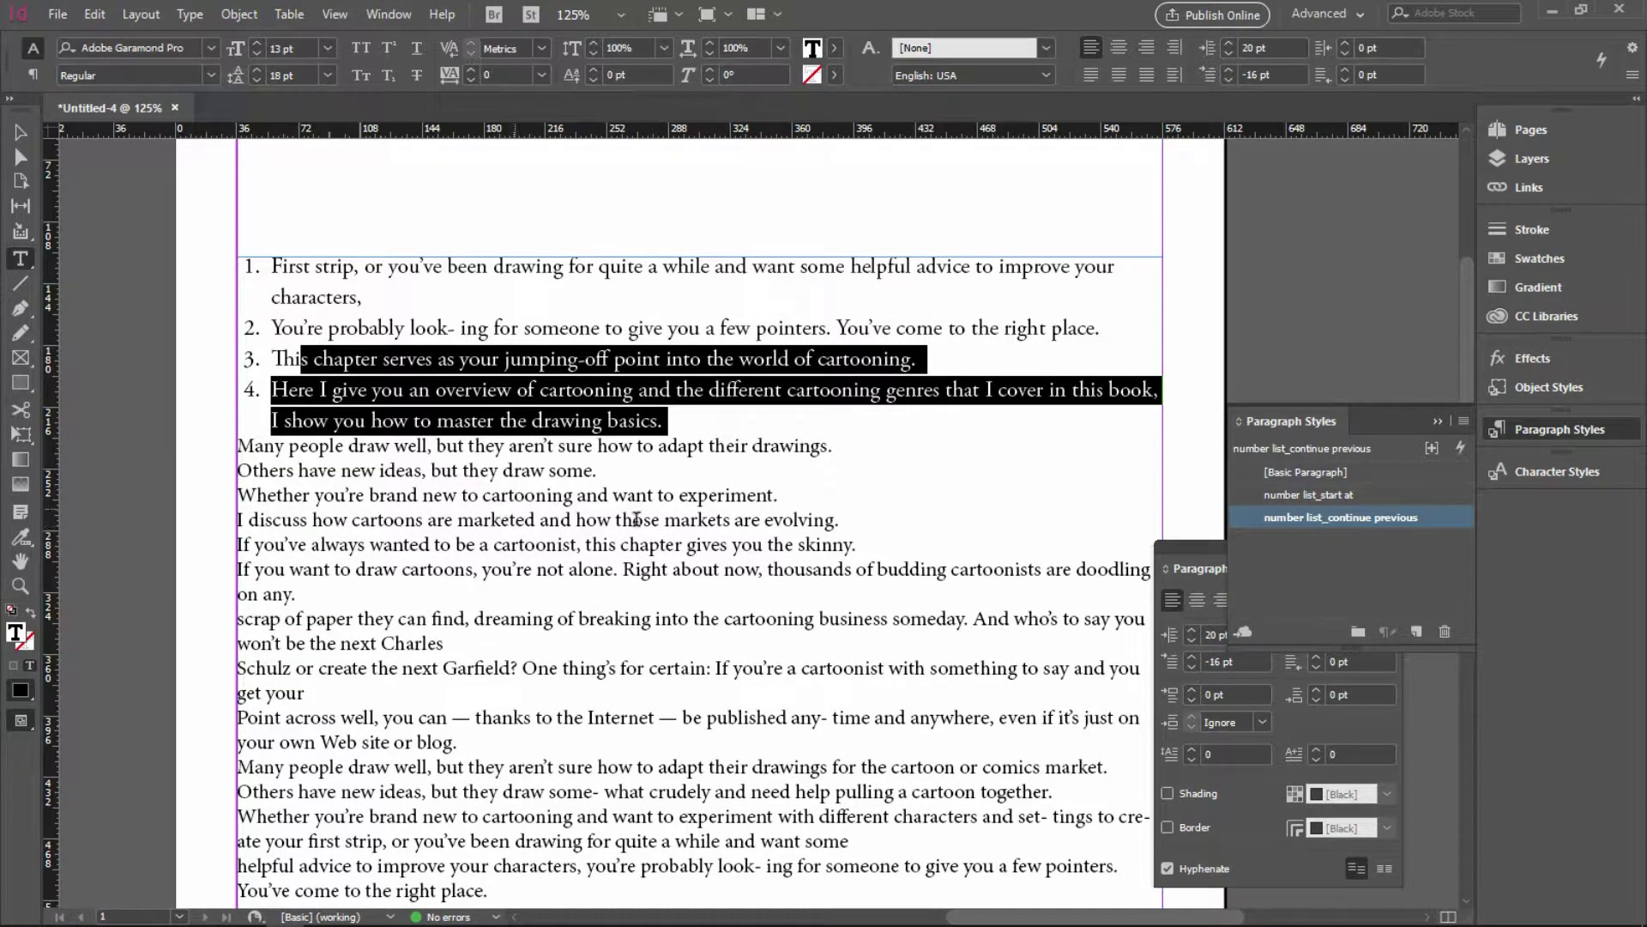
Bring the Paragraph Styles panel forward and select the number list_start at style.
scroll(551, 462, down, 1)
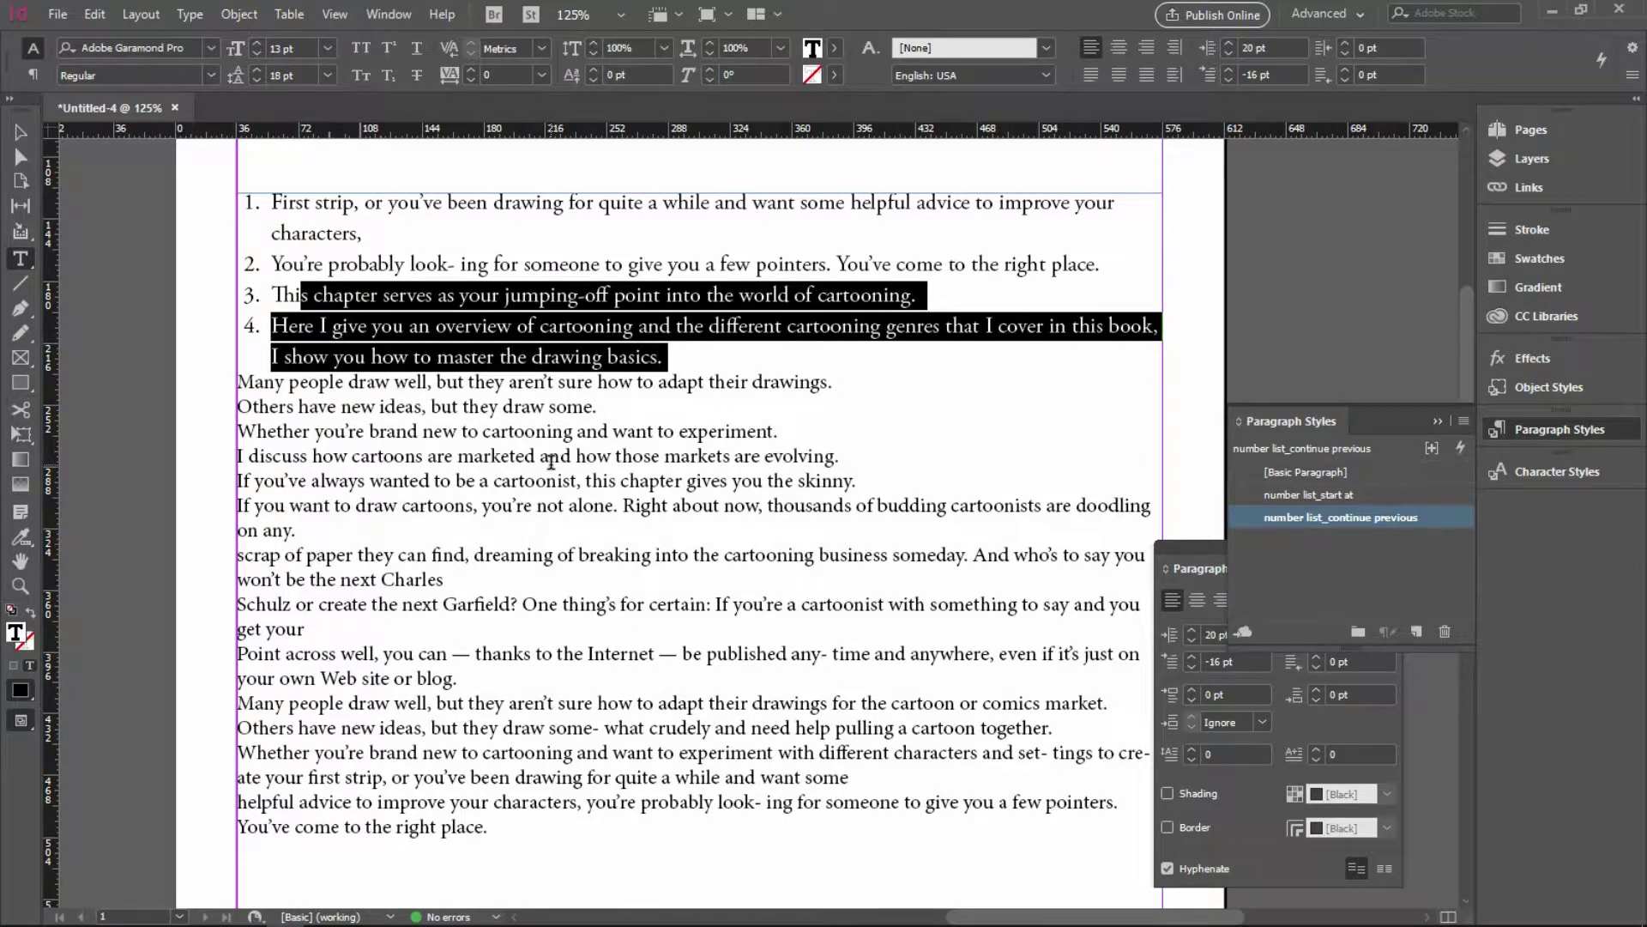
click(1176, 558)
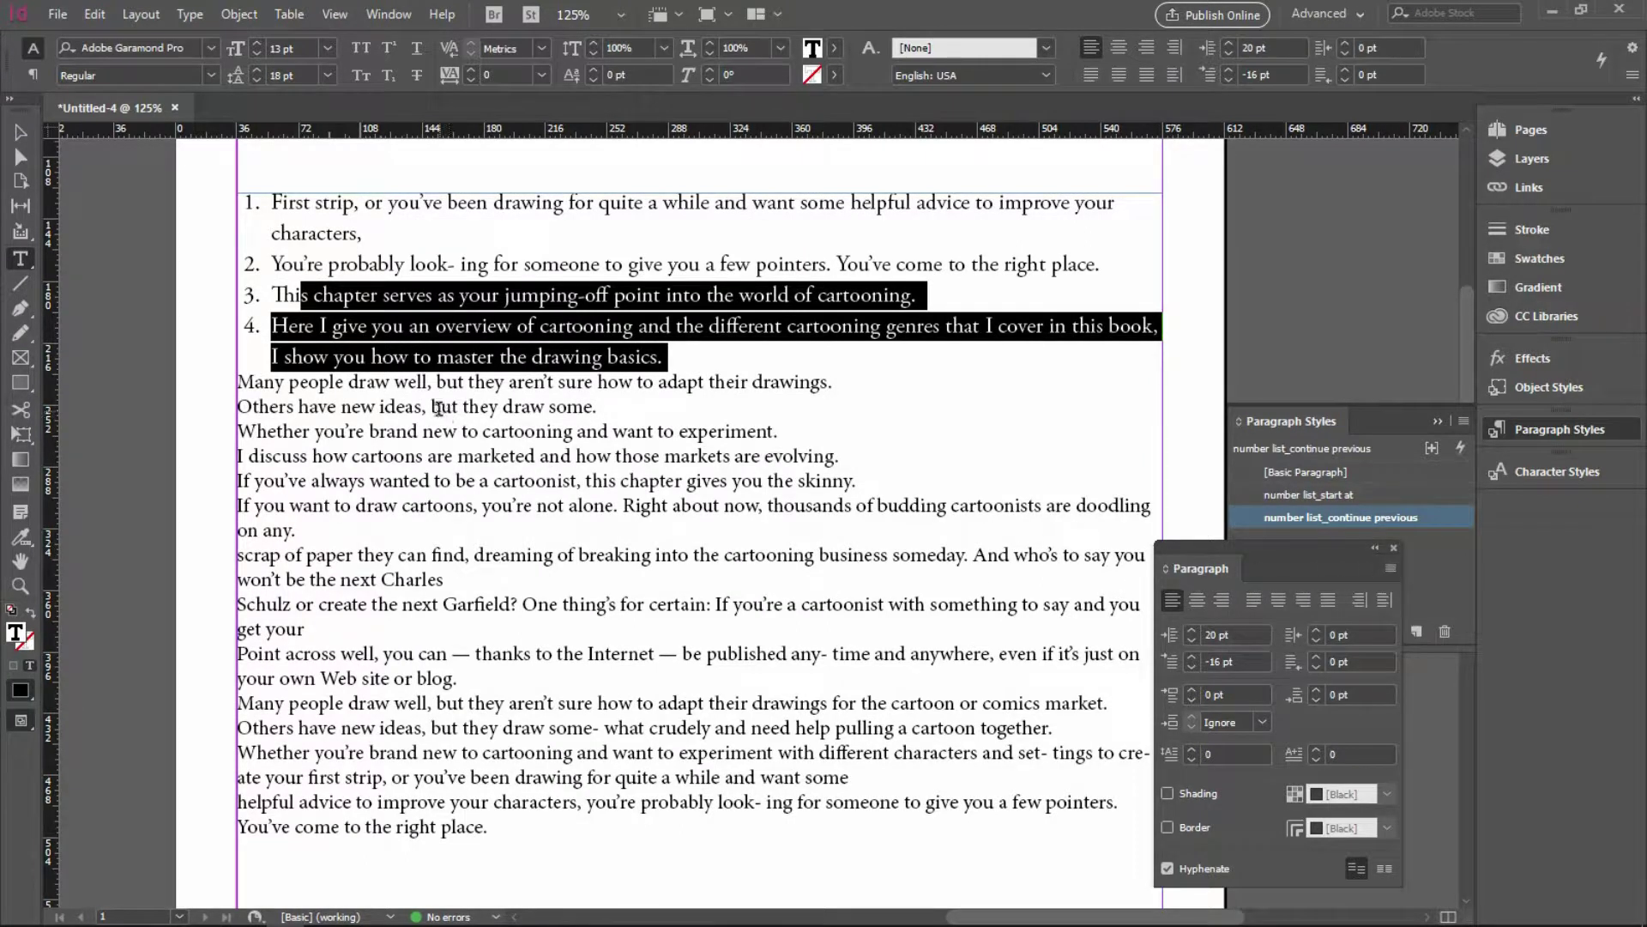
click(1445, 560)
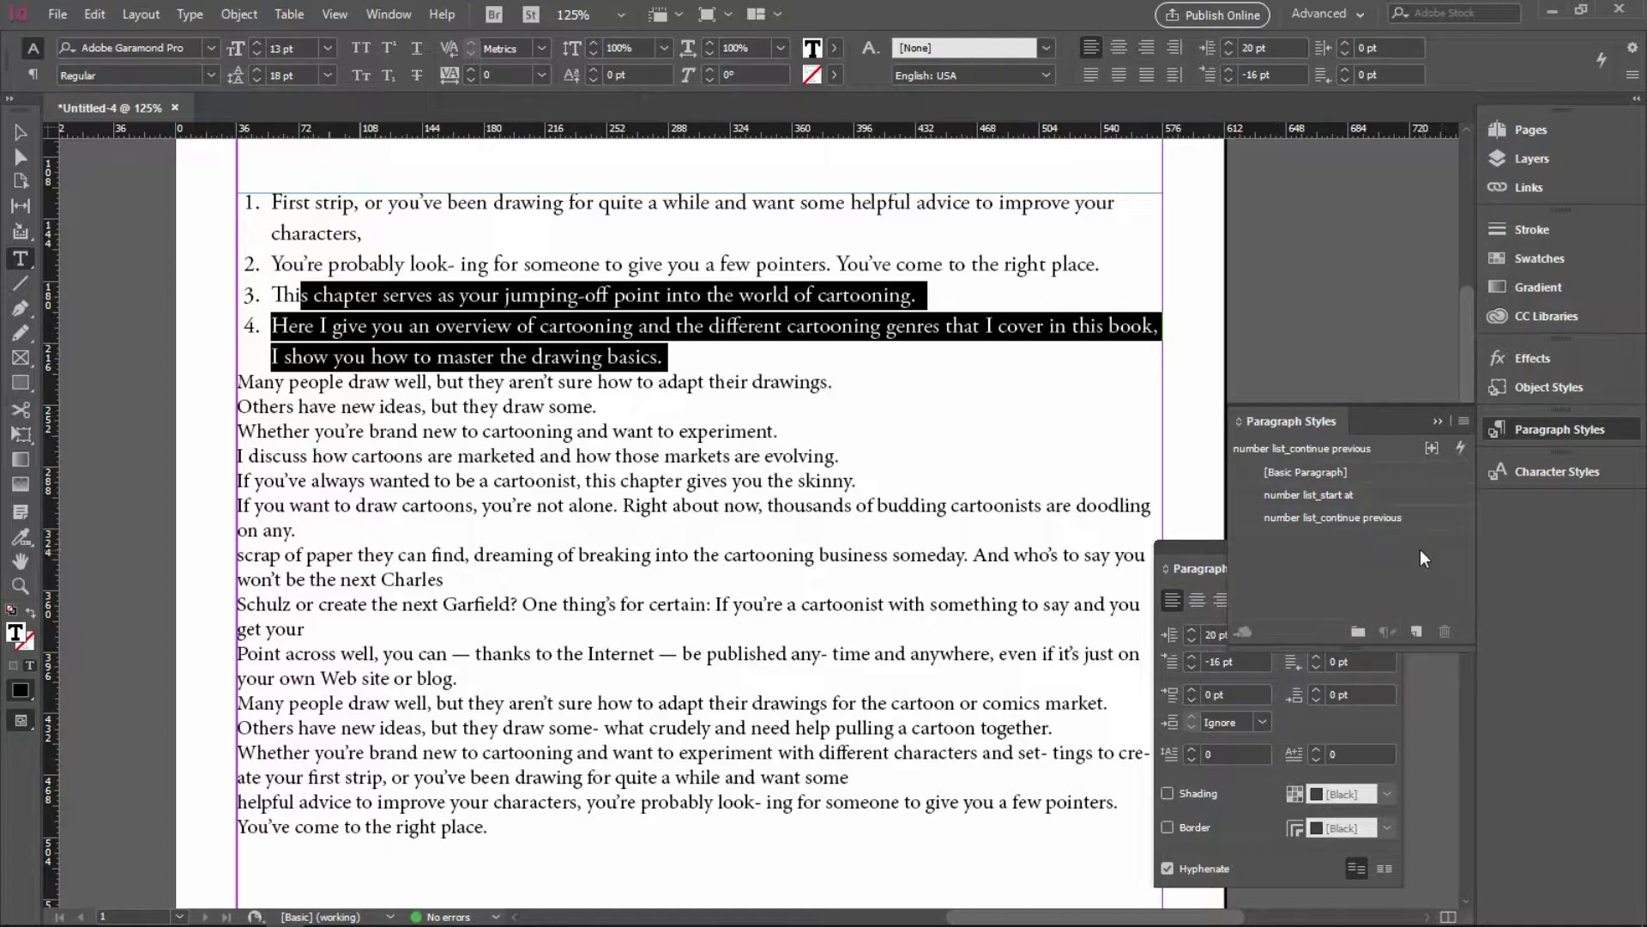
click(1342, 495)
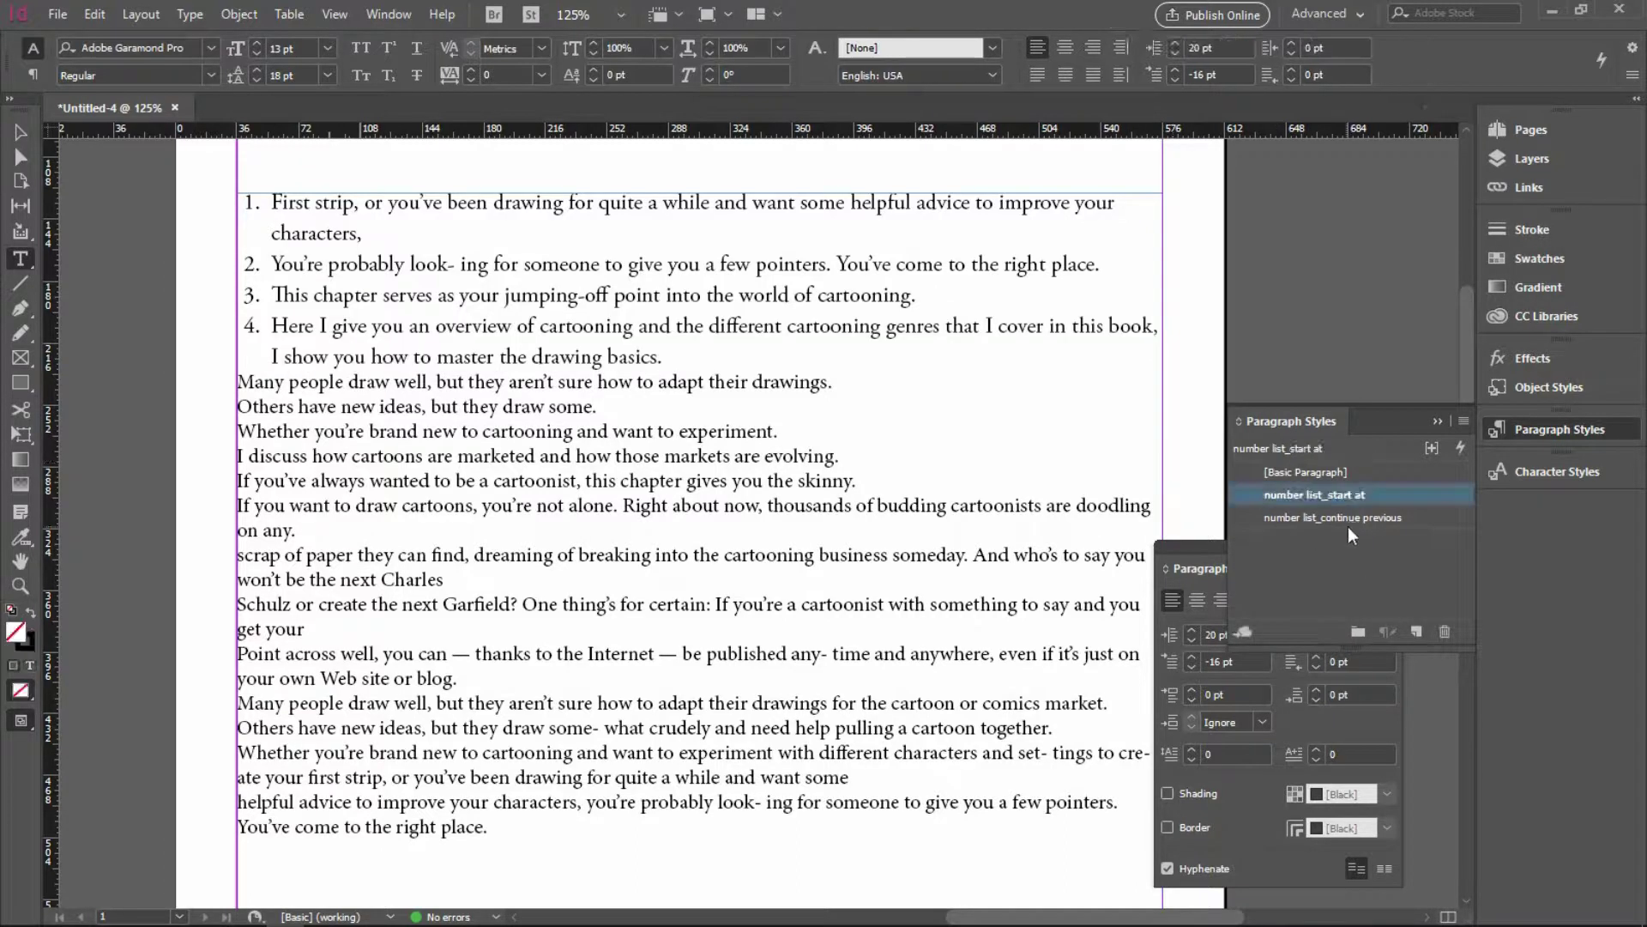
Duplicate number list_start at as 'abc list_start at copy' using the a, b, c, d... format.
right_click(1391, 495)
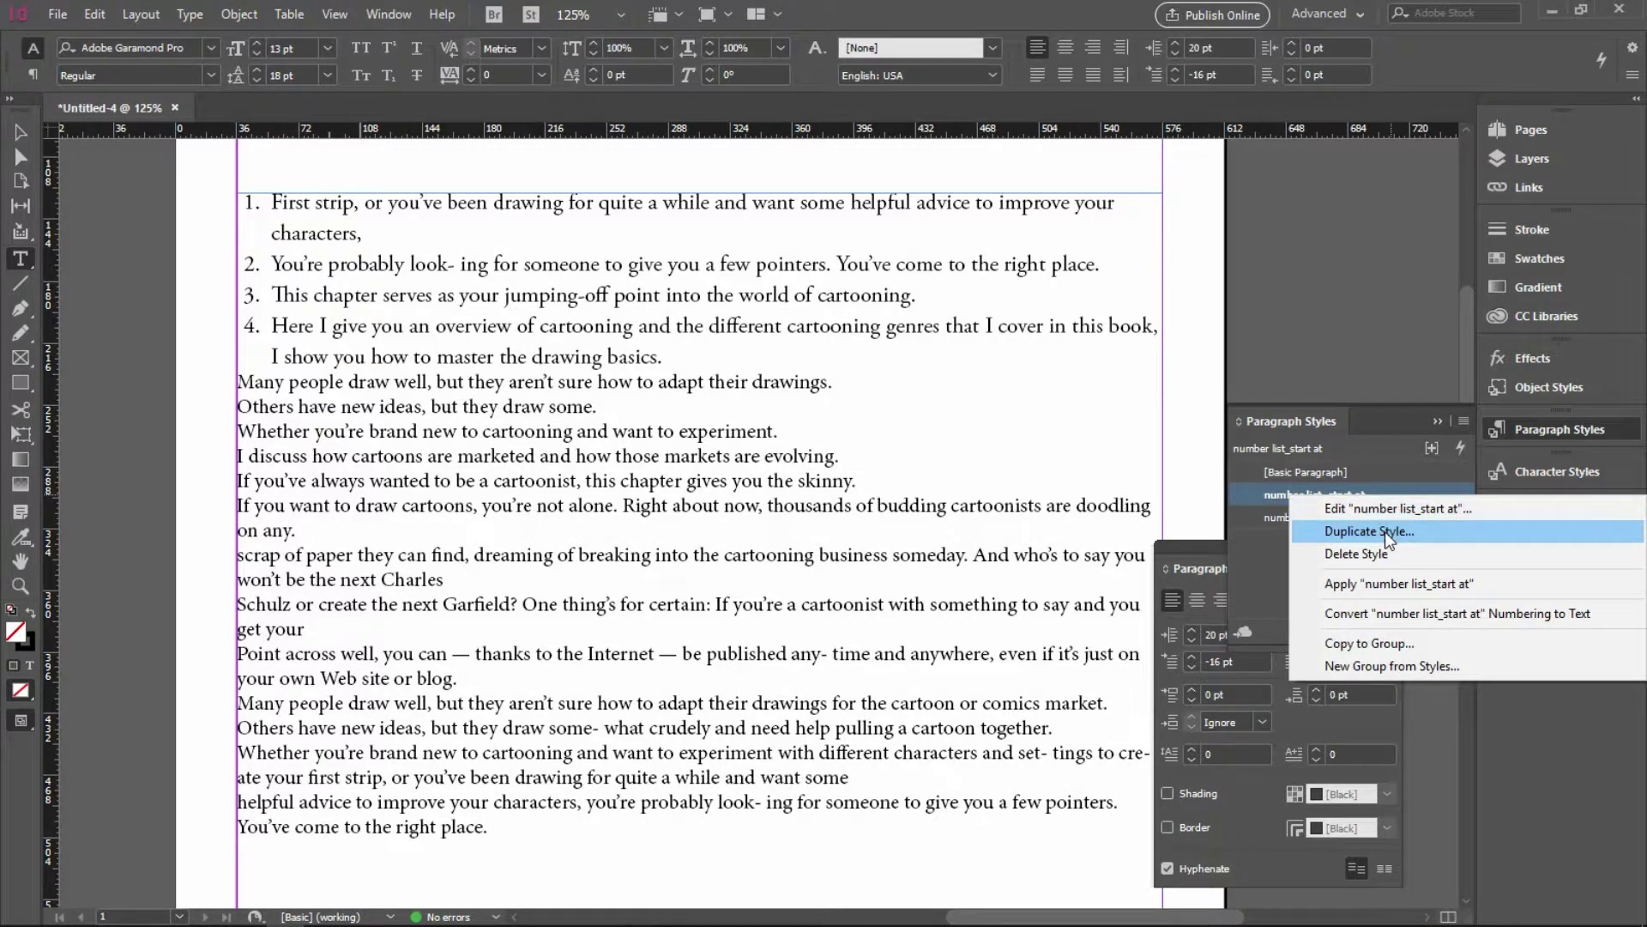
click(1384, 532)
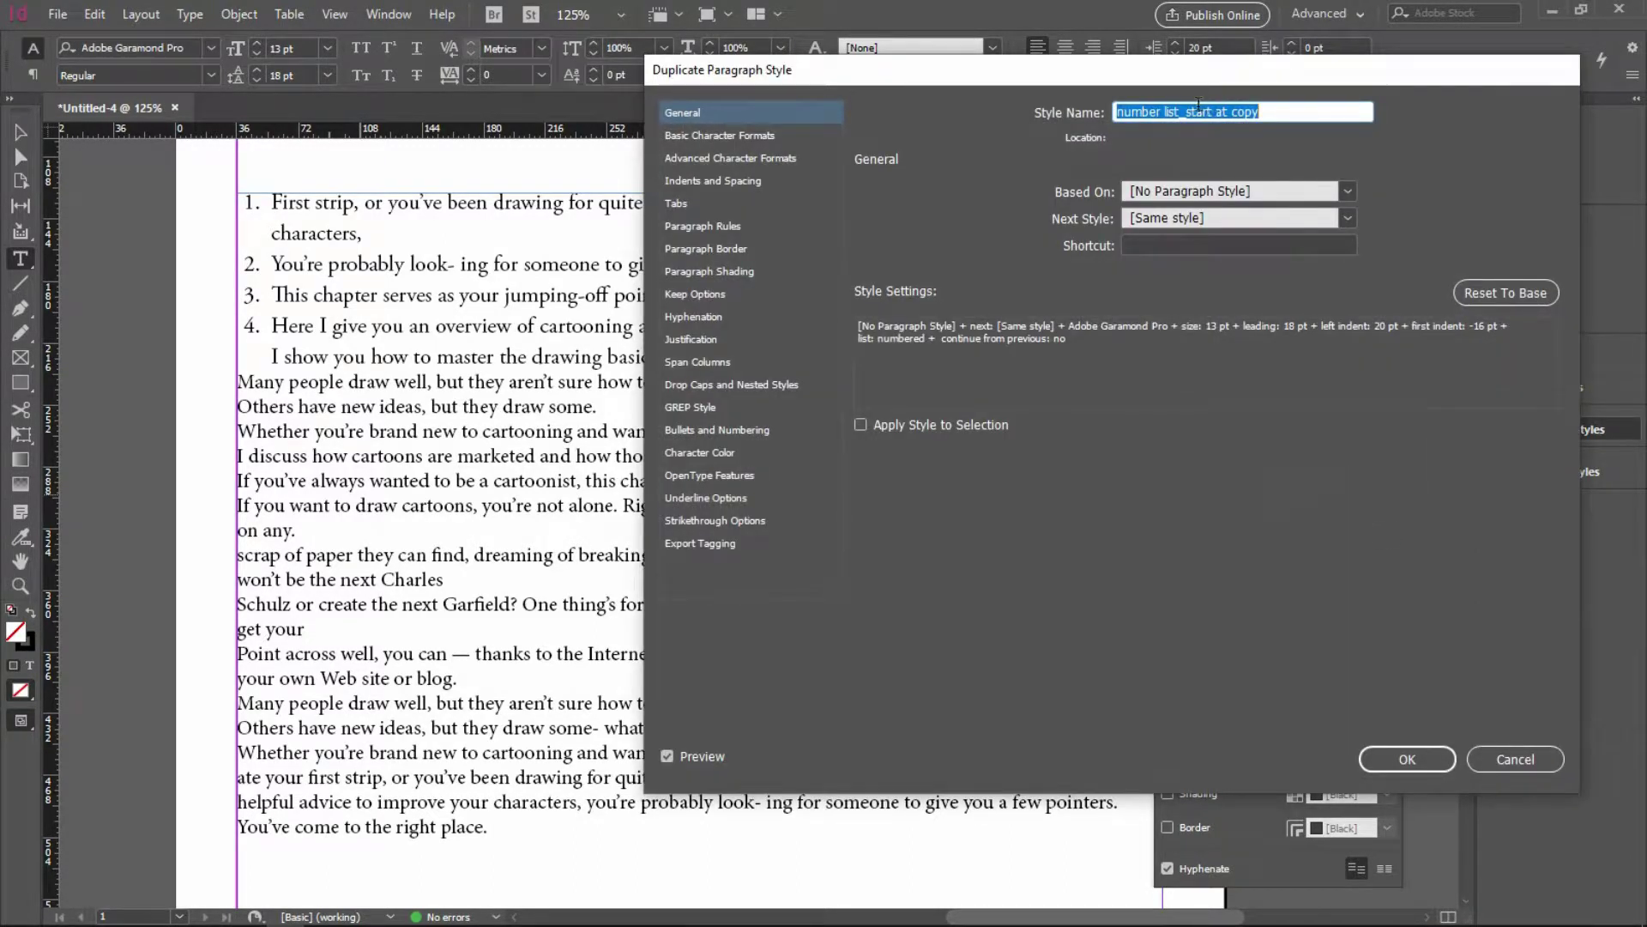
click(1197, 112)
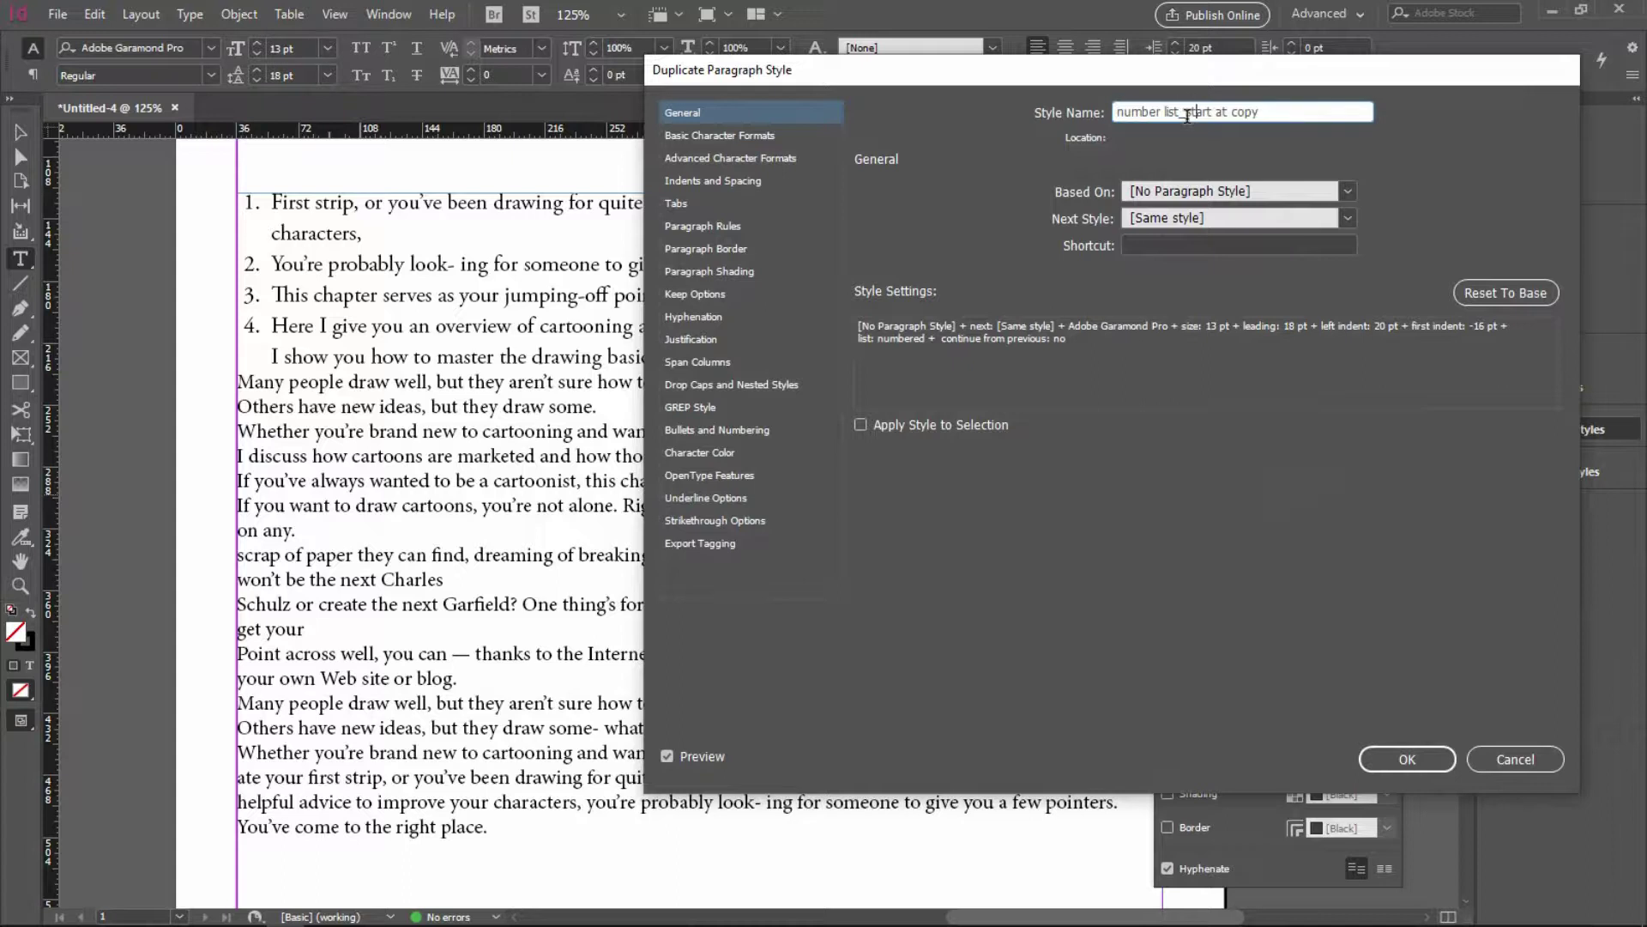
drag(1180, 112, 1115, 112)
text(tab)
text(c)
click(765, 429)
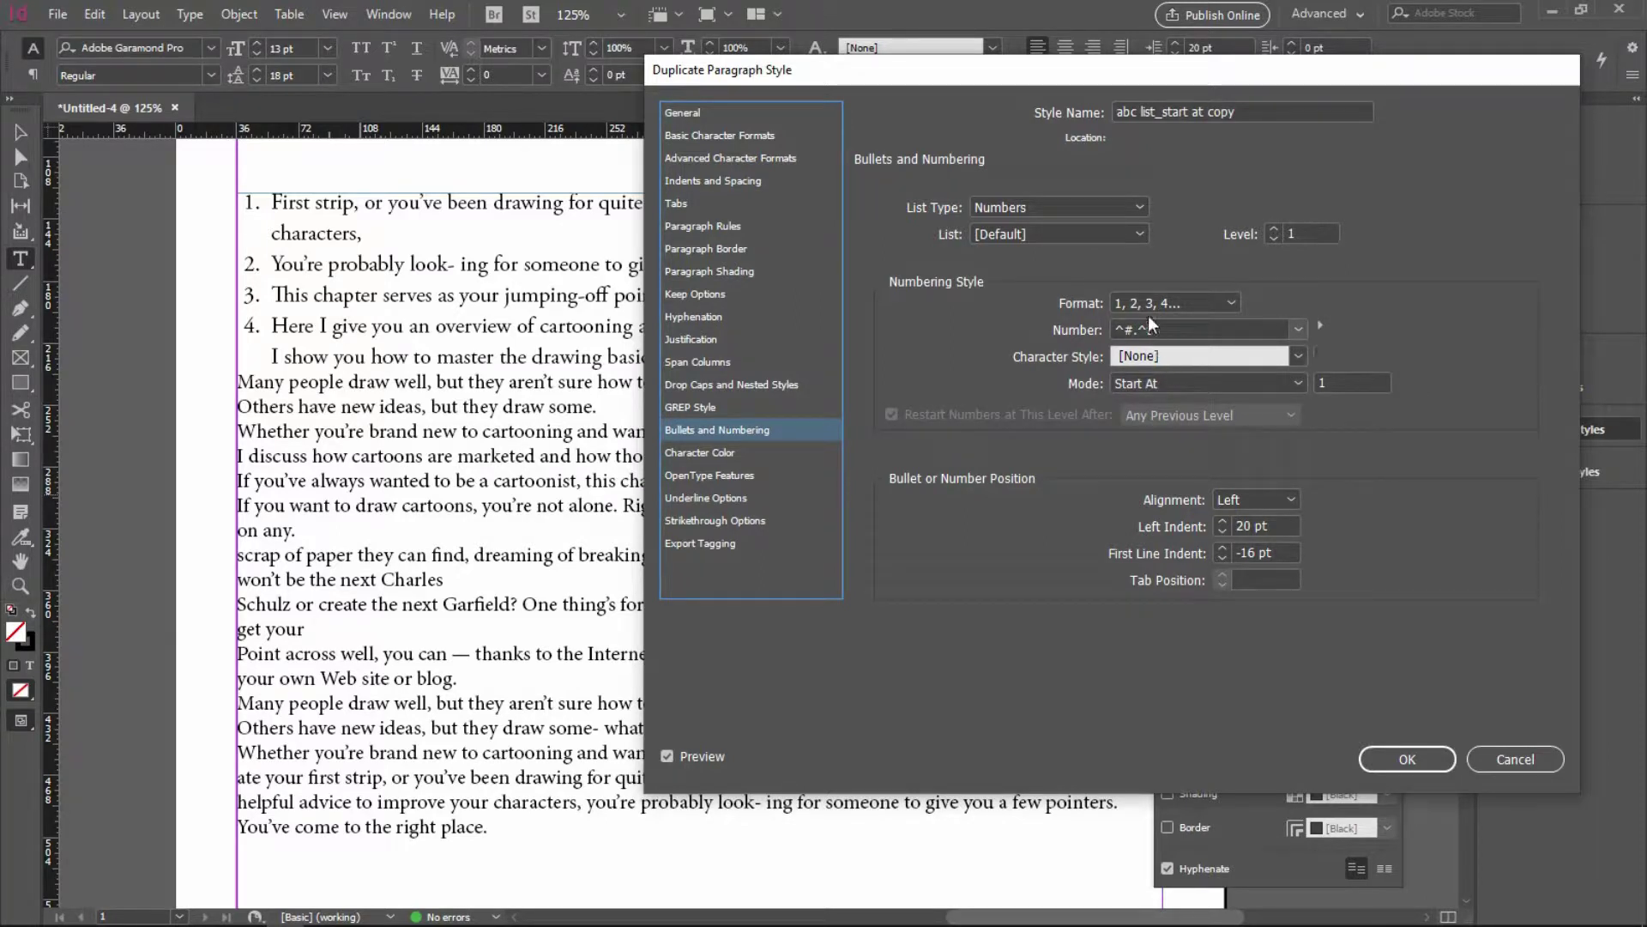
click(1084, 206)
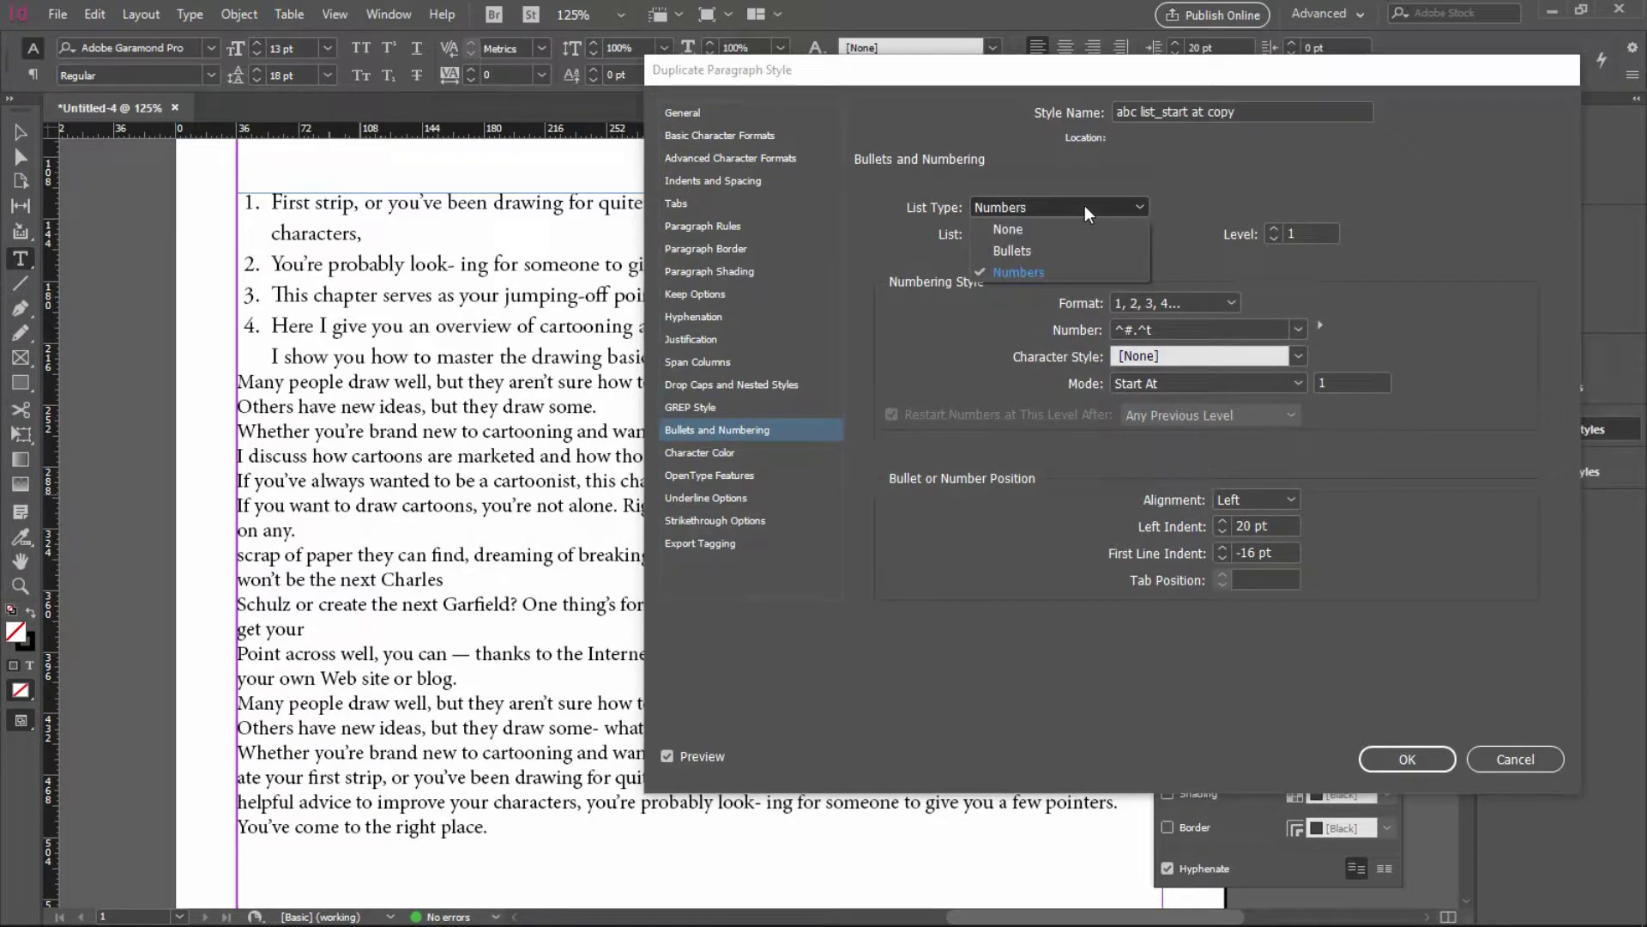
click(1084, 205)
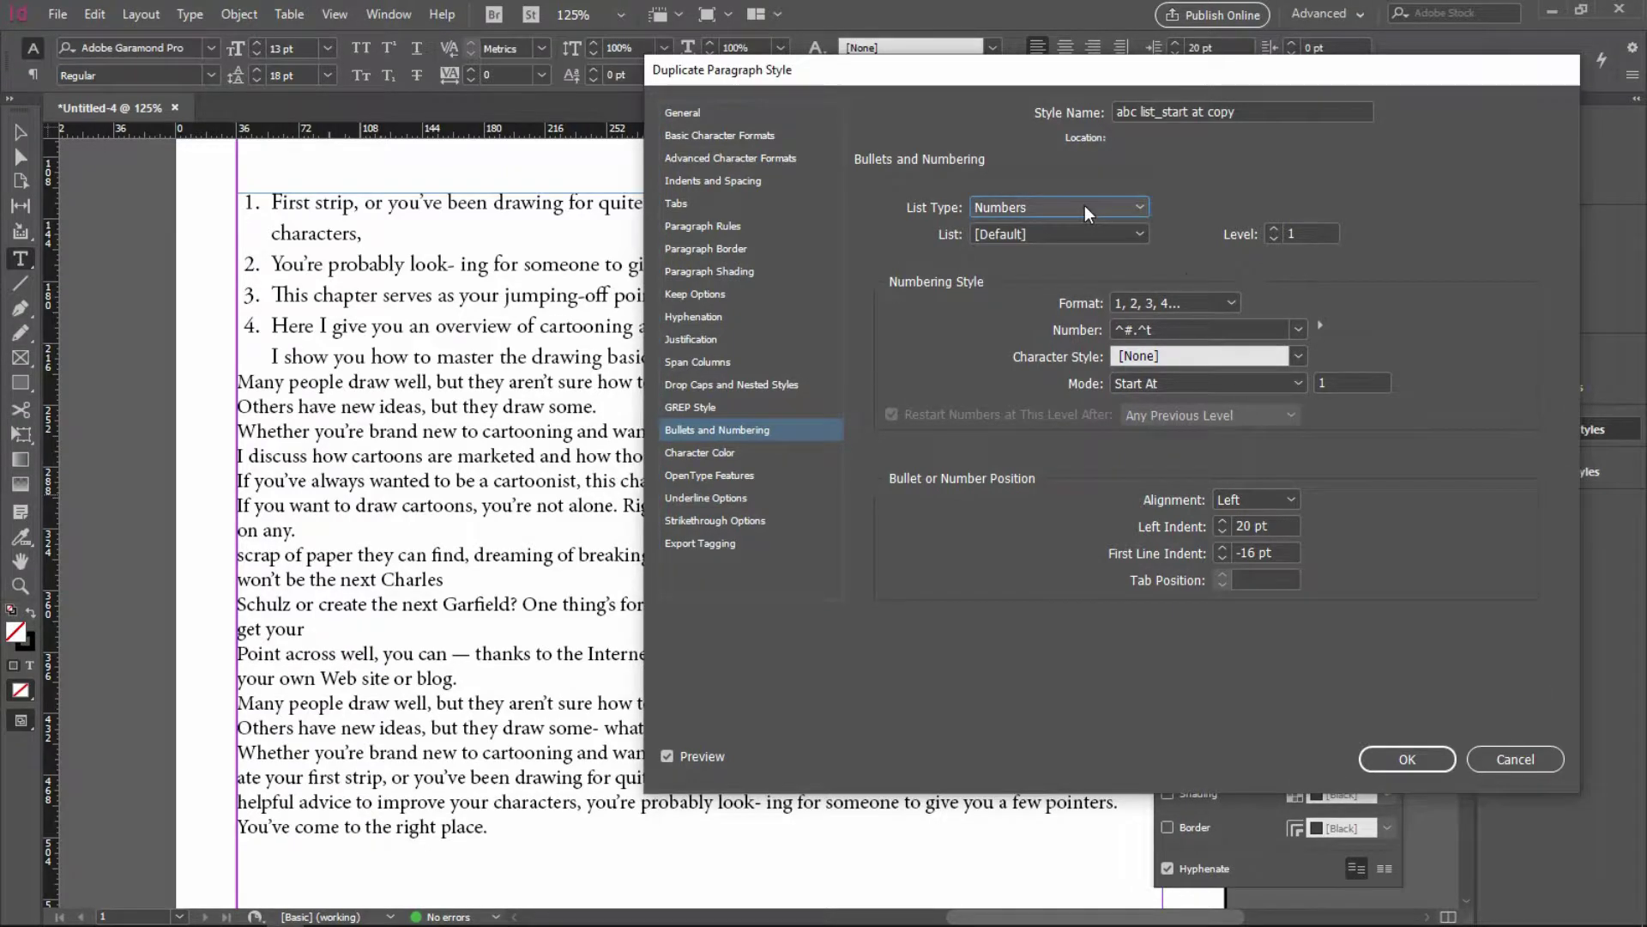
click(1225, 302)
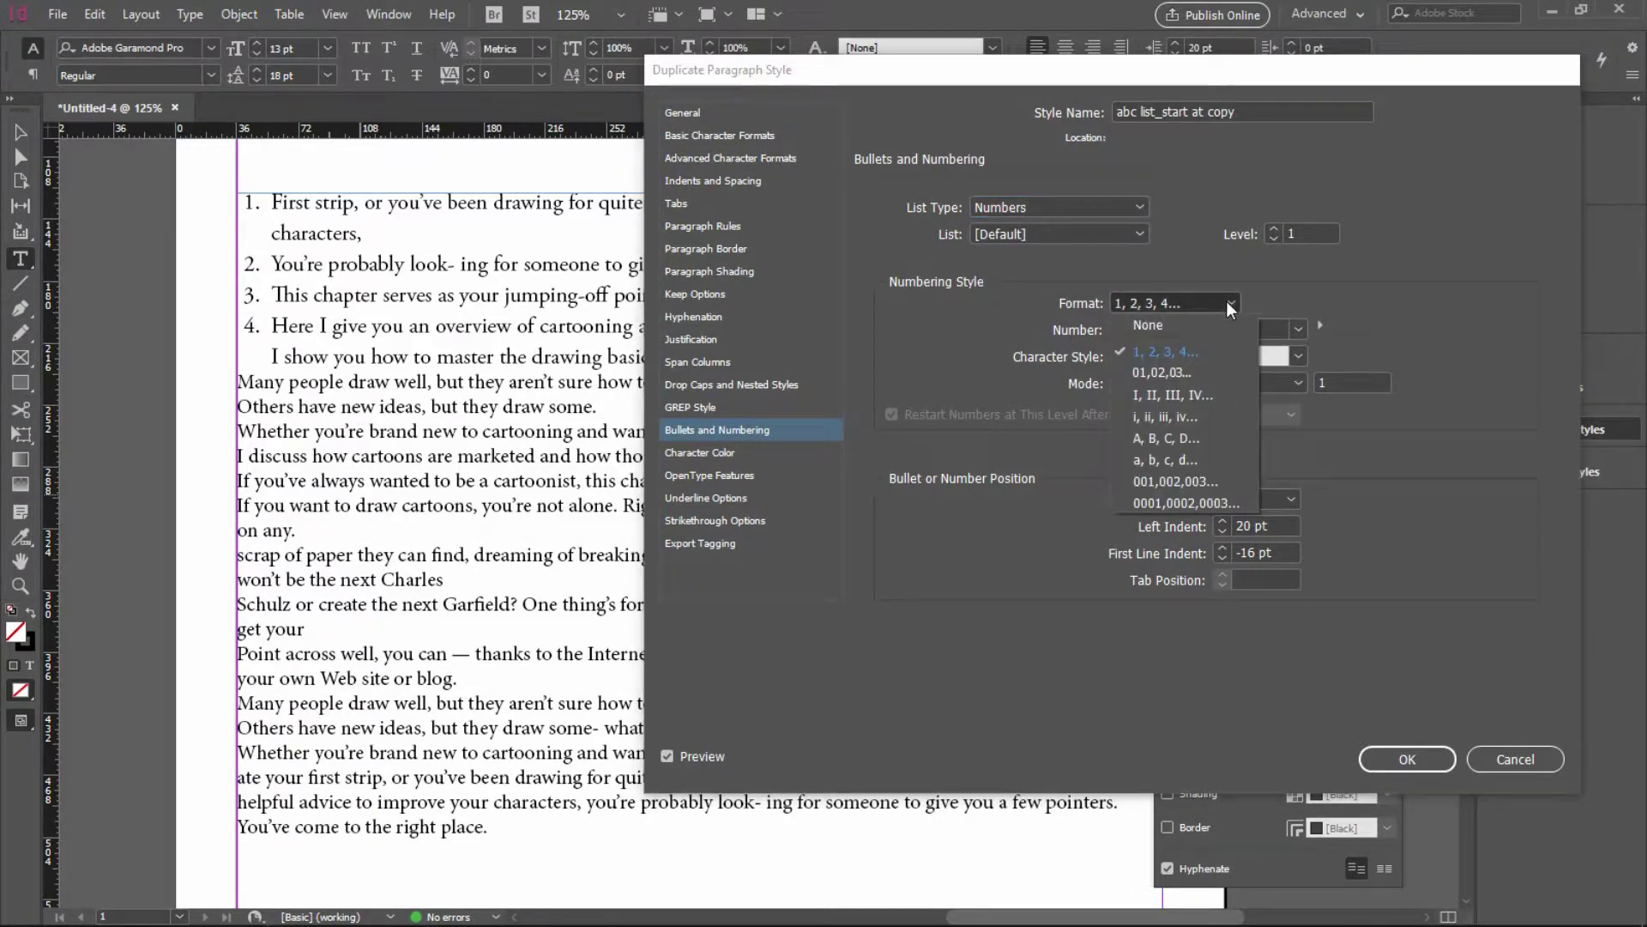
click(1218, 459)
click(1407, 761)
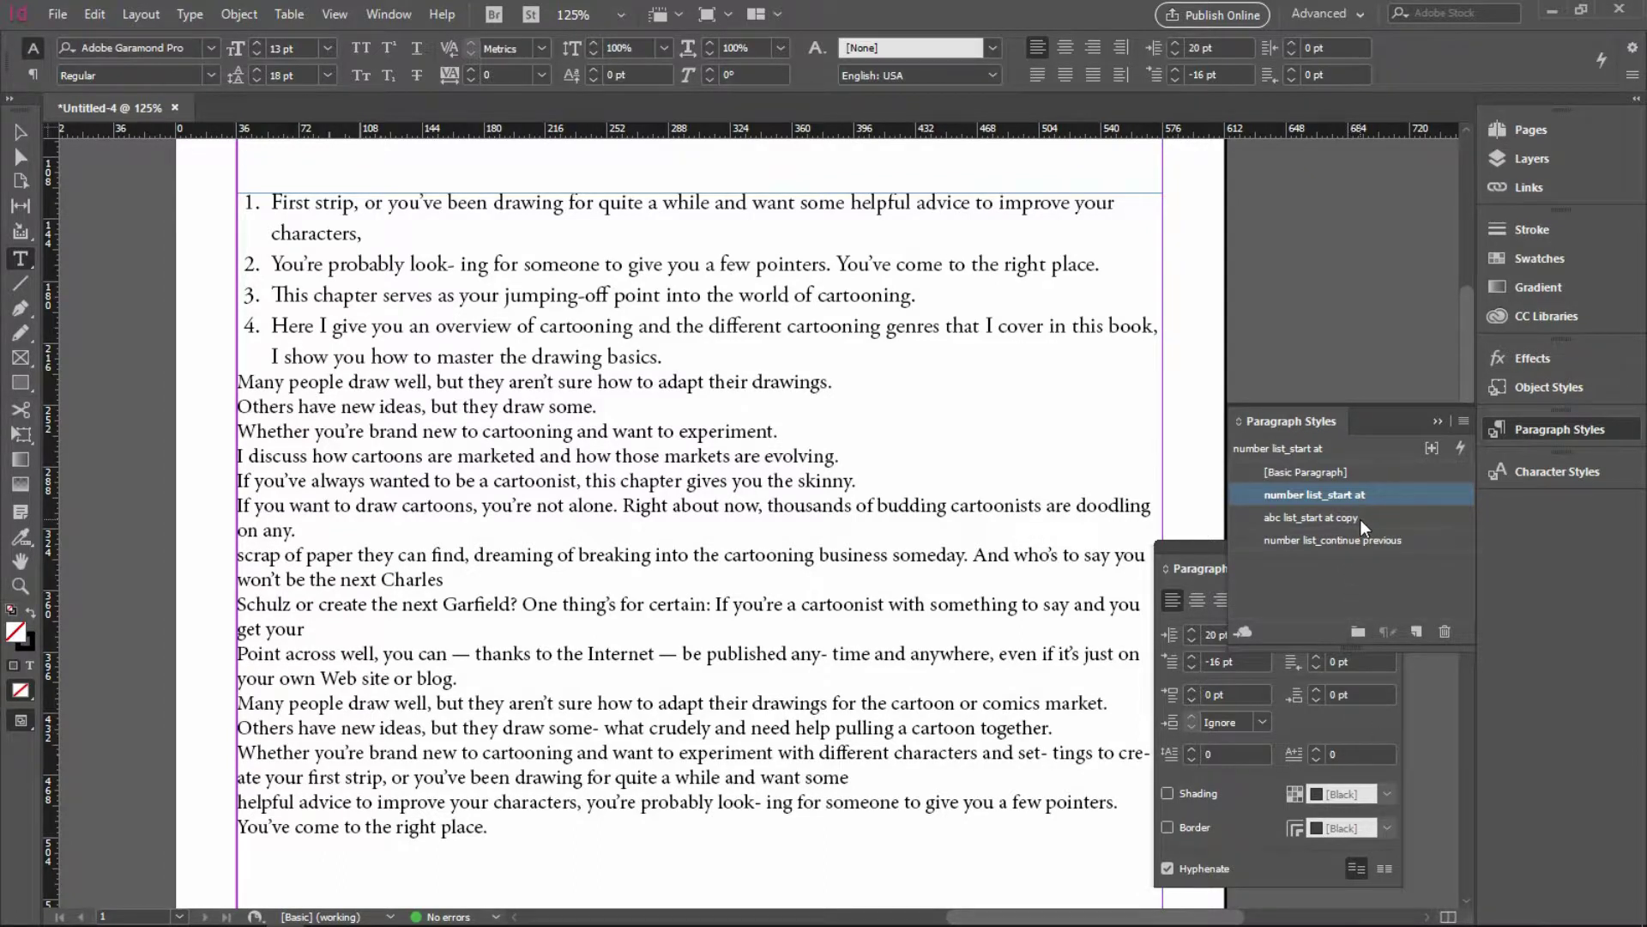
Apply abc list_start at copy to the 'Many people draw well…' line, lettering it a.
triple_click(343, 394)
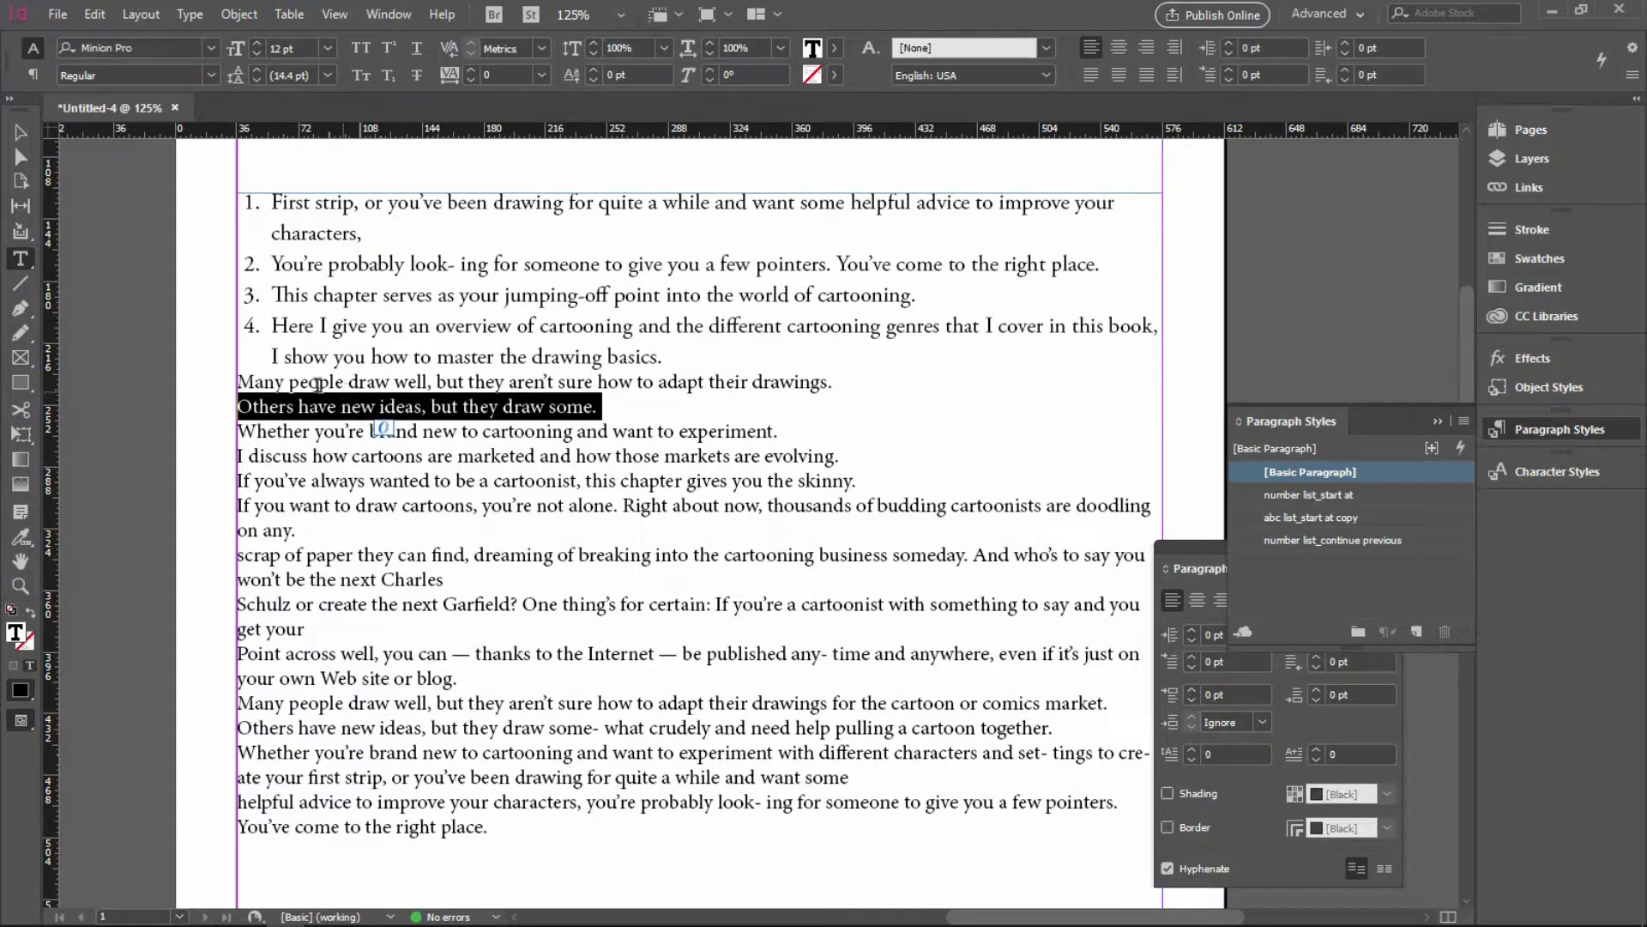
click(317, 384)
triple_click(318, 384)
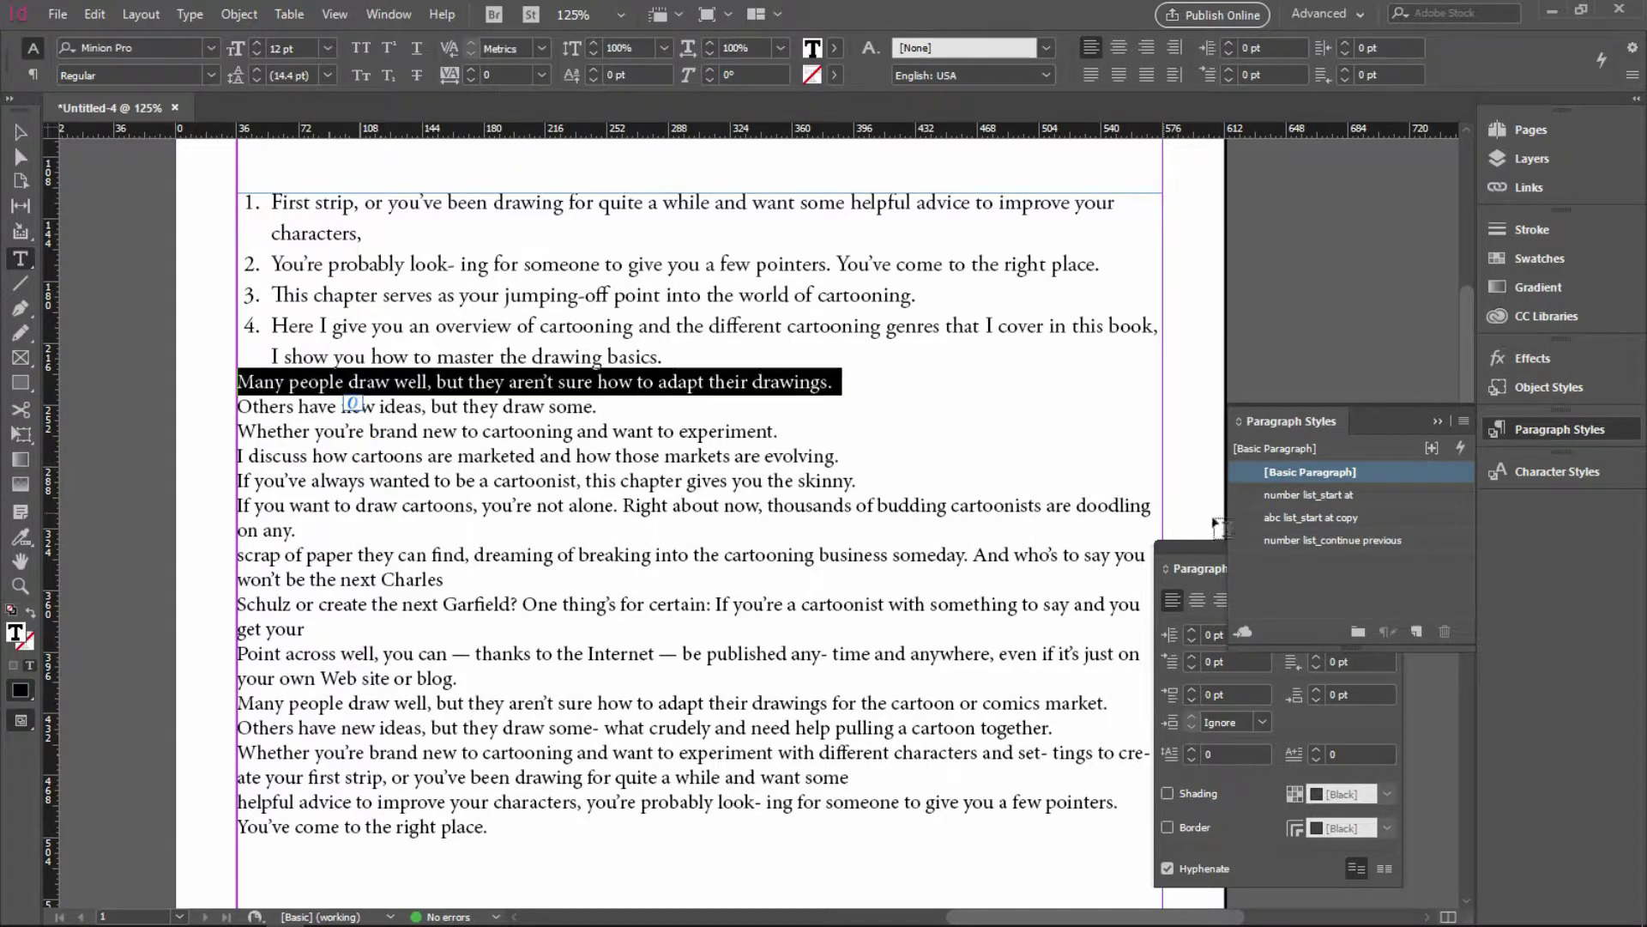
click(1284, 518)
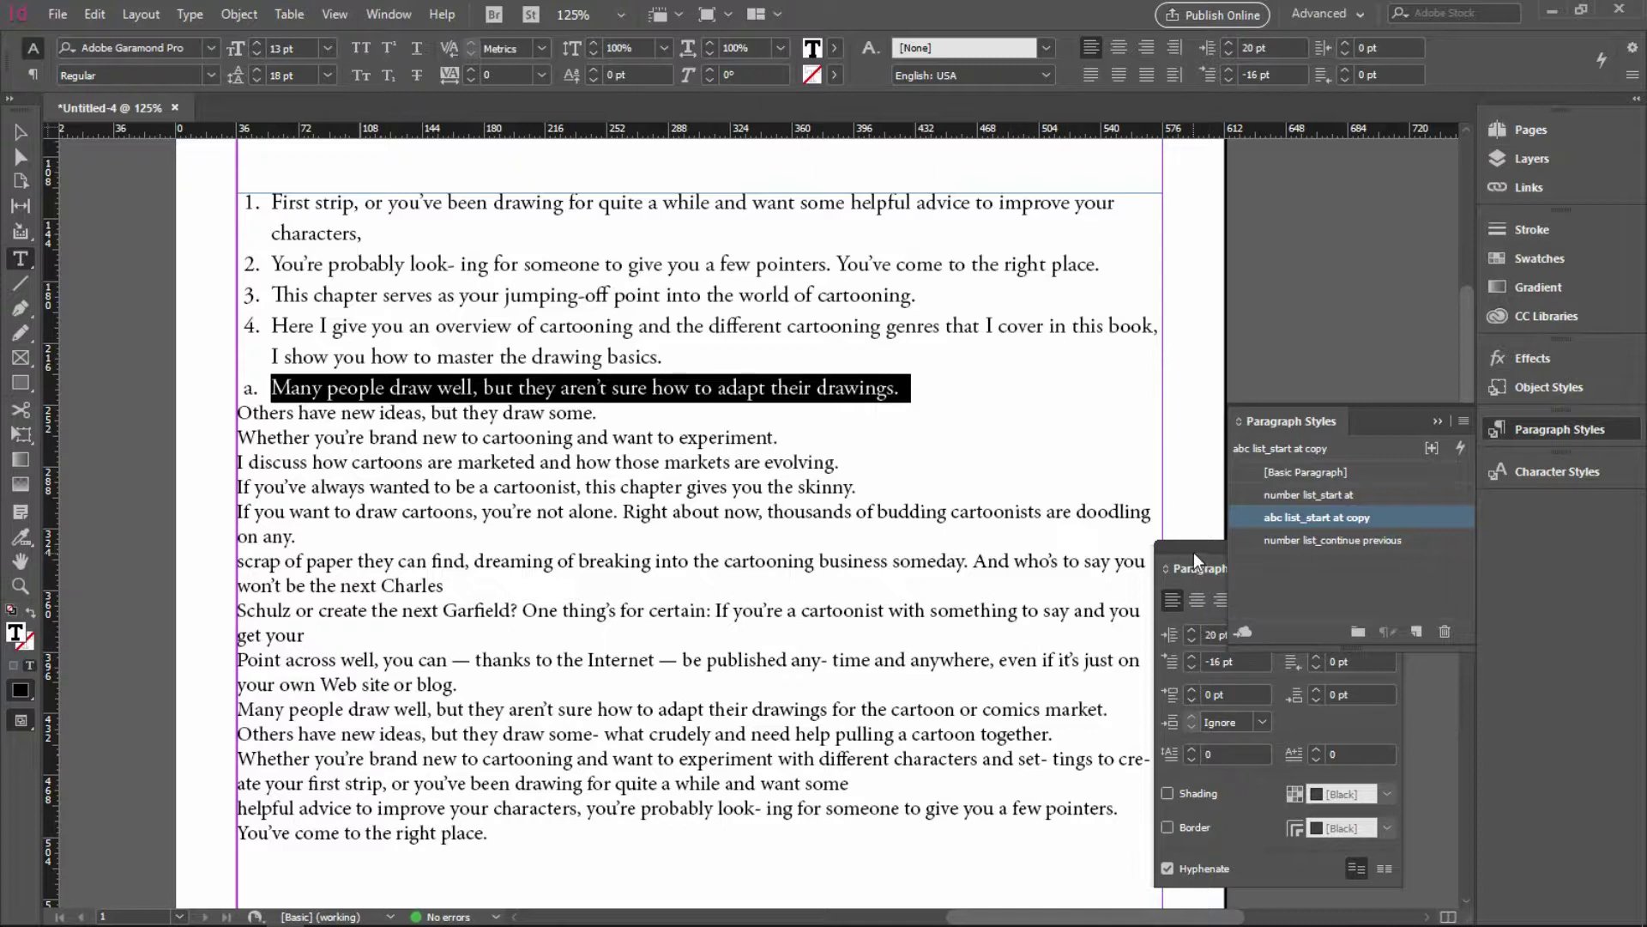
mouse_move(1195, 556)
mouse_down()
mouse_move(1076, 798)
mouse_move(665, 592)
mouse_move(65, 532)
mouse_move(1091, 625)
mouse_move(1123, 582)
mouse_up()
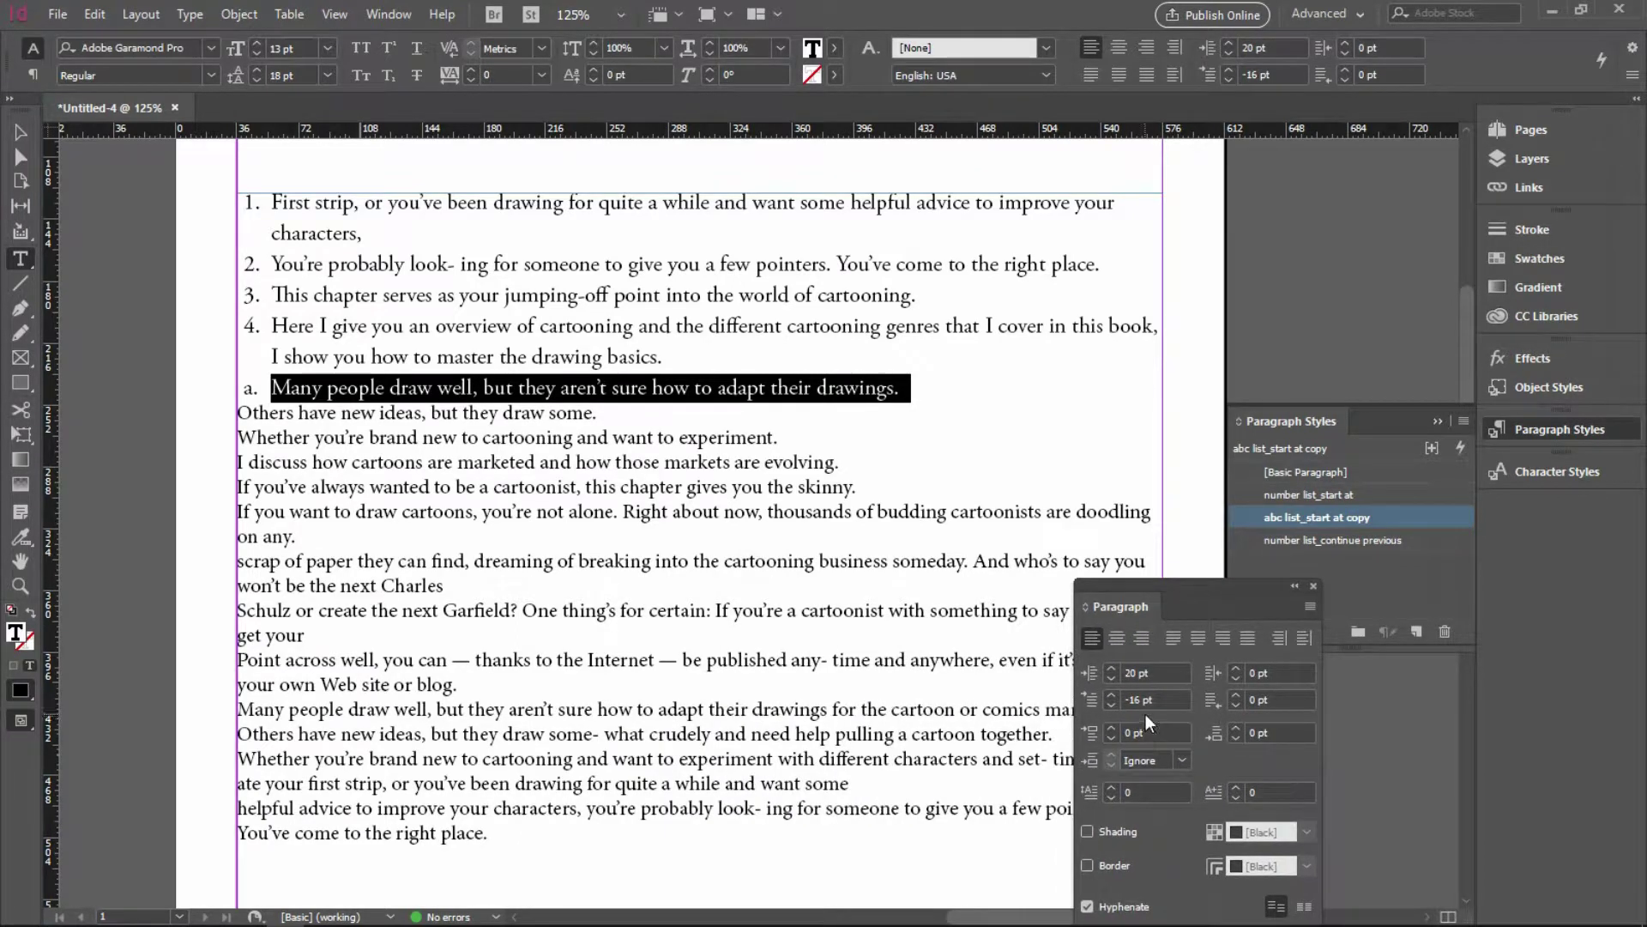
Raise lettered item a.'s left indent to 37 pt.
click(1112, 668)
click(1112, 668)
click(1112, 668)
click(1112, 668)
click(1112, 668)
click(1112, 668)
click(1112, 669)
click(1112, 668)
click(1112, 668)
click(1112, 668)
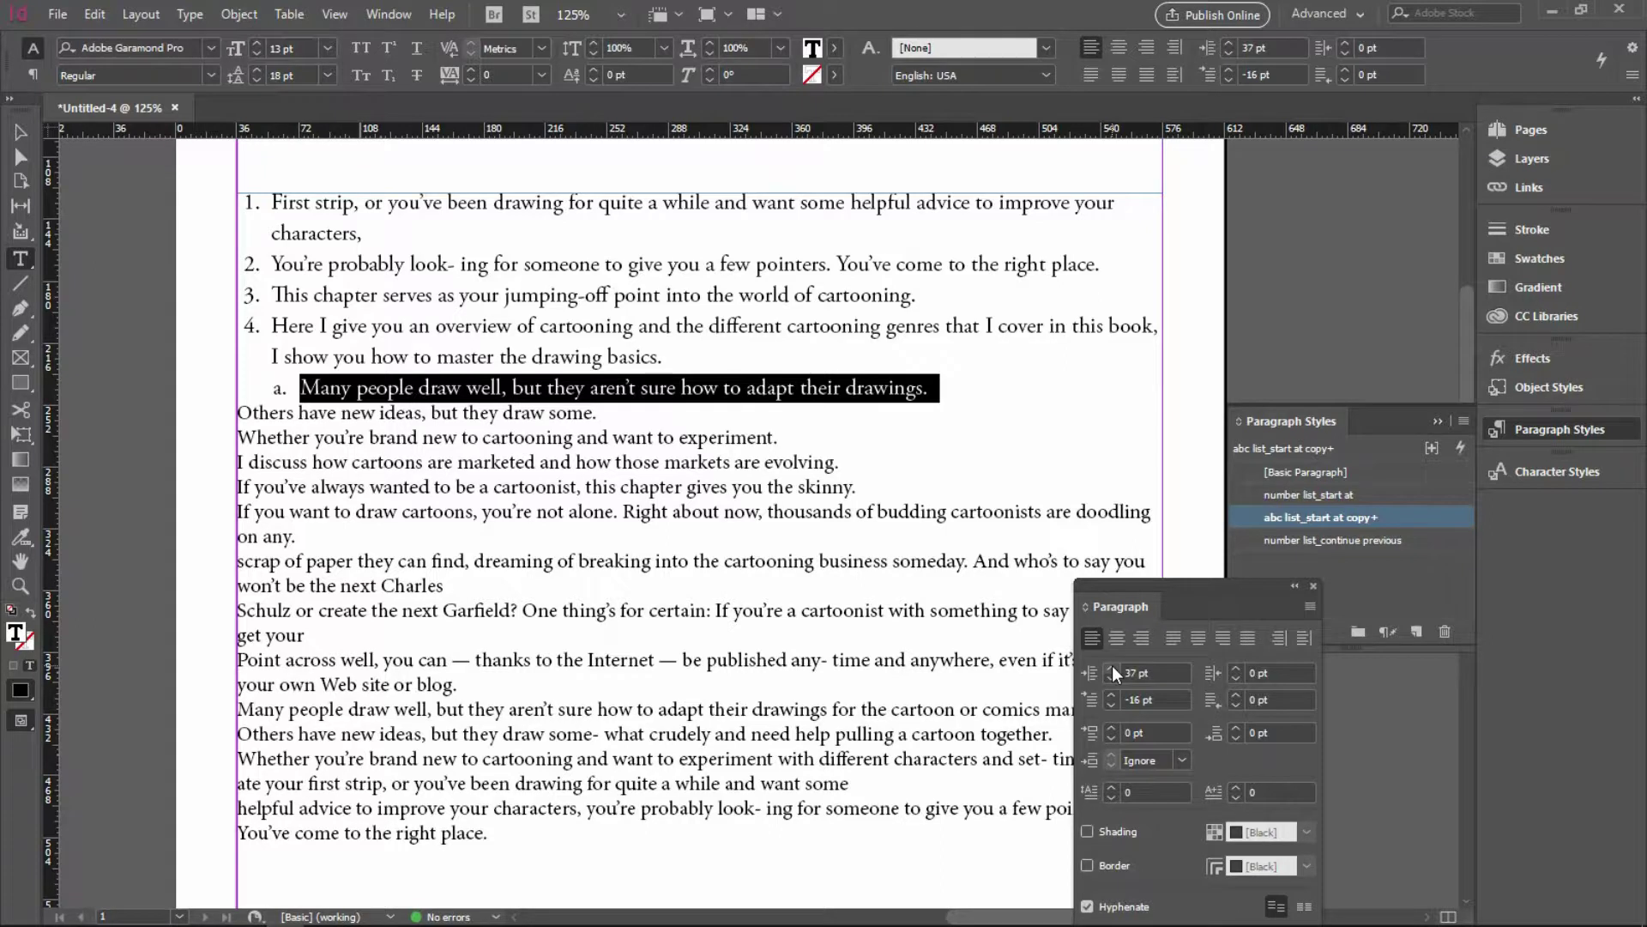
Redefine the 'abc list_start at copy' style to use the 37 pt indent.
right_click(1423, 519)
click(1367, 601)
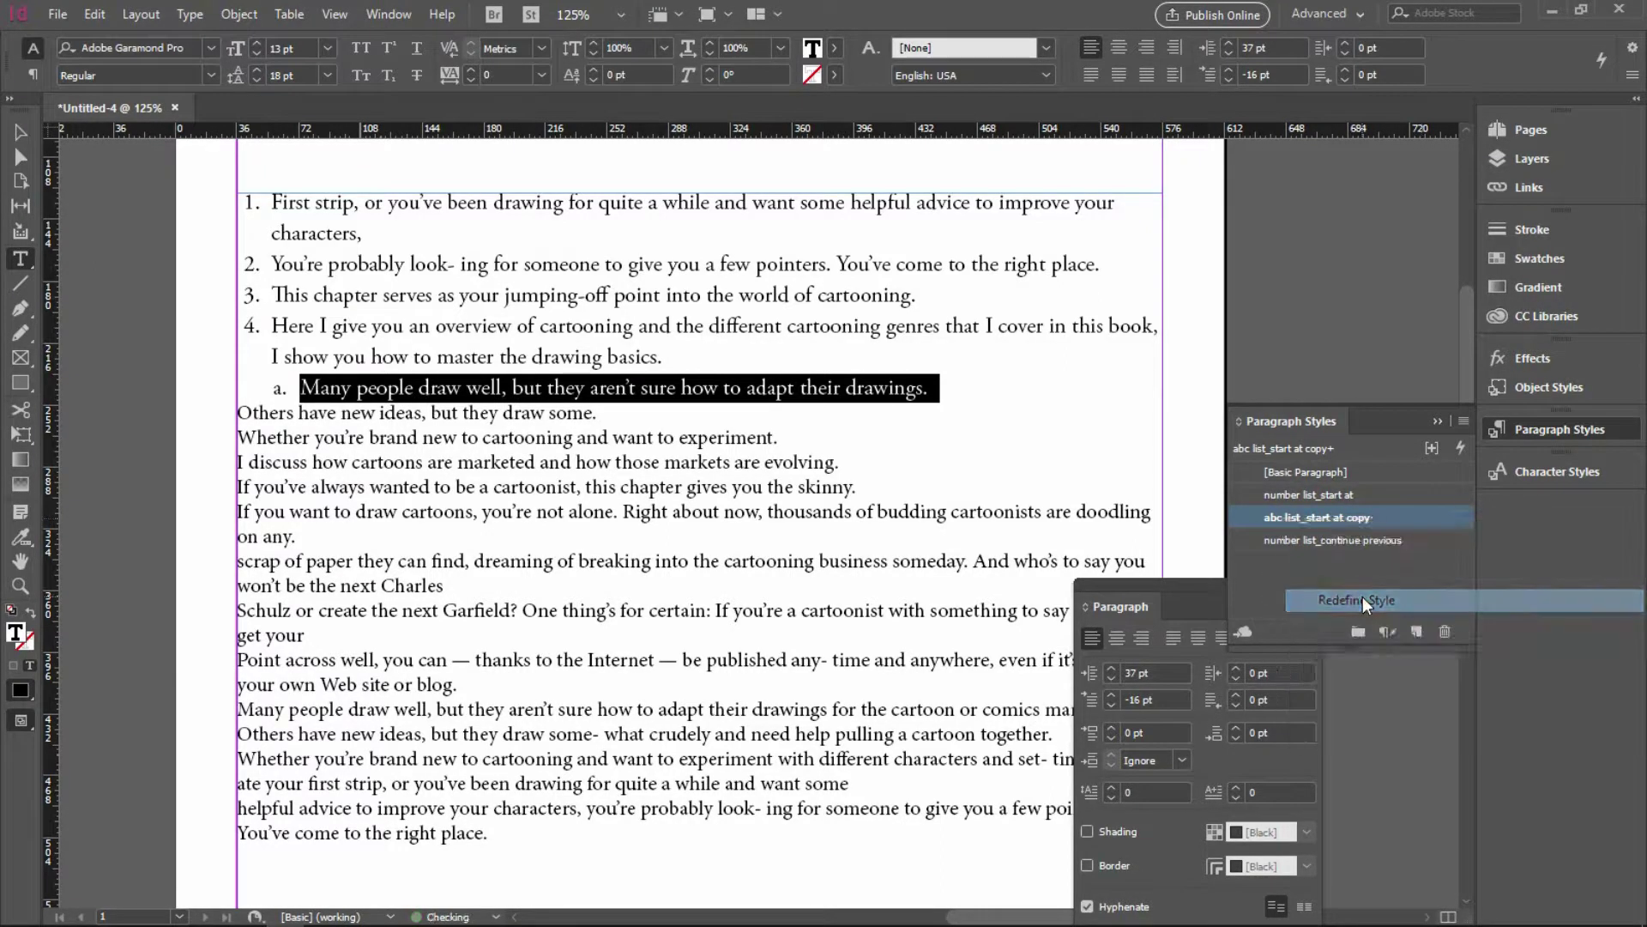
click(1362, 589)
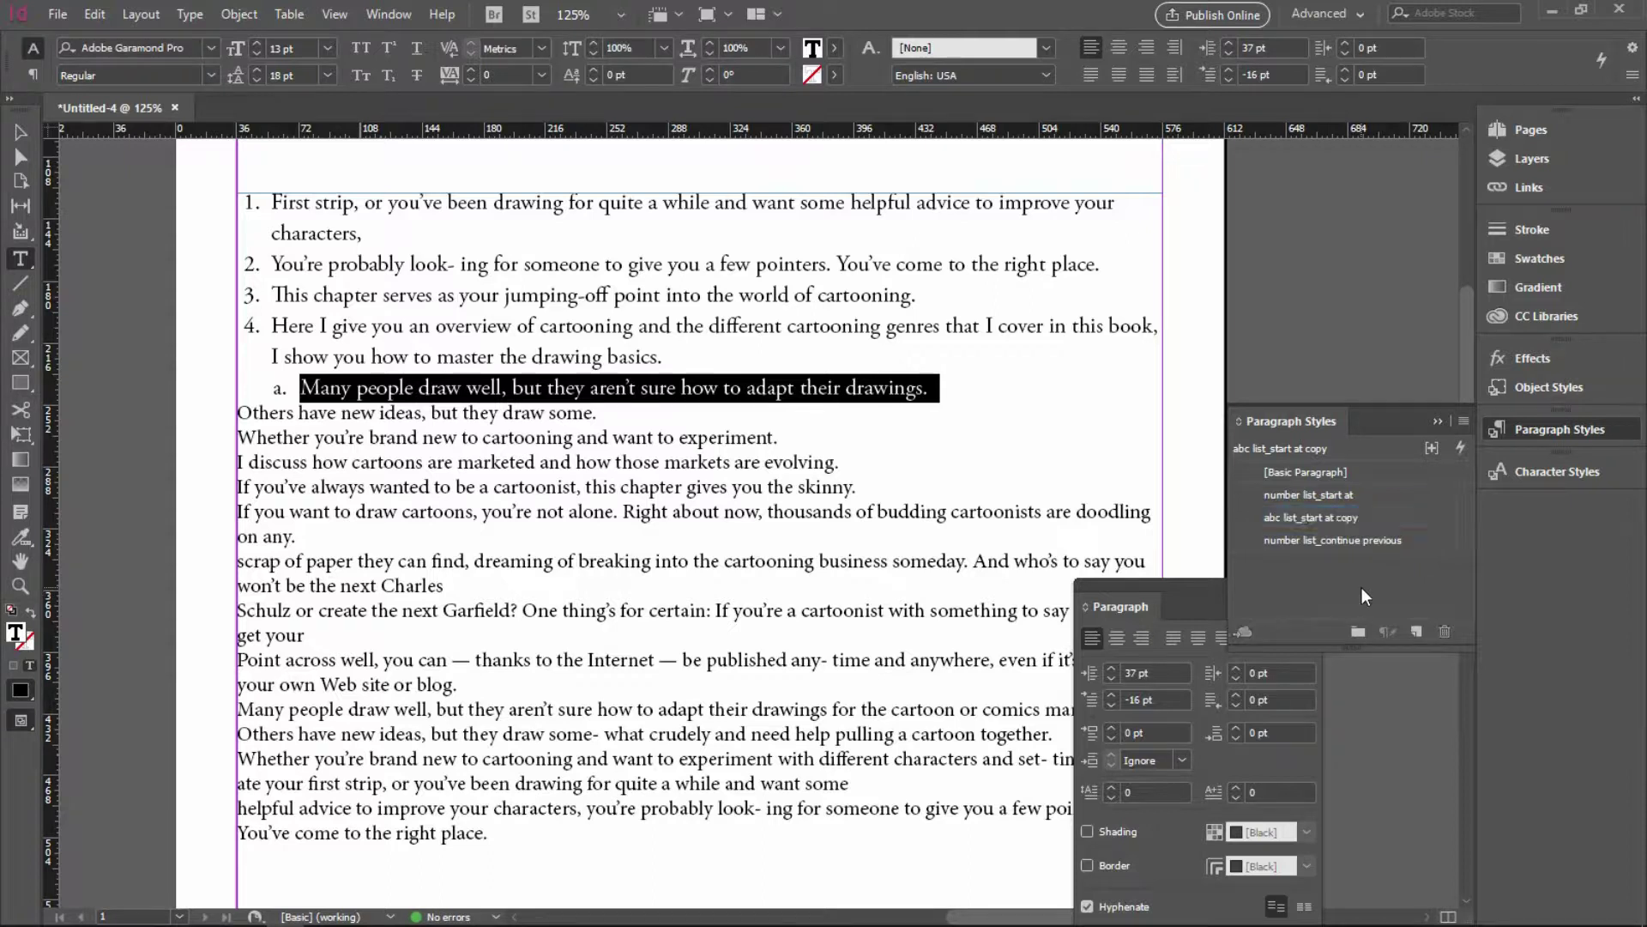
Duplicate 'abc list_start at copy' and rename the copy 'abc list_continue previous'.
click(1321, 494)
click(1371, 517)
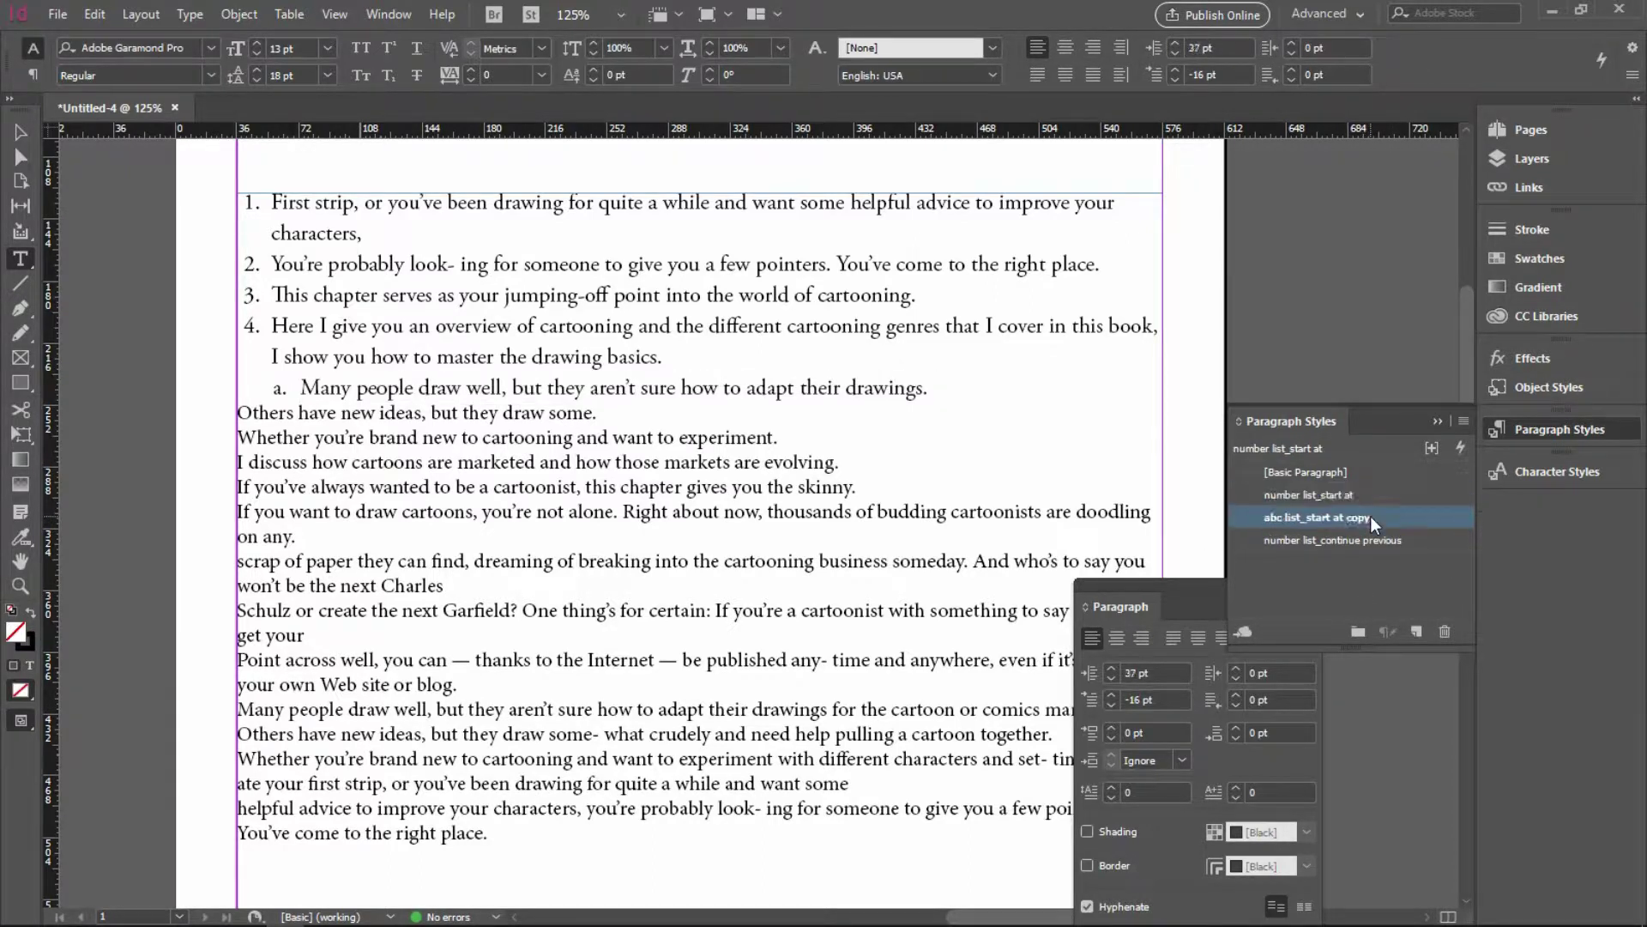
right_click(1377, 516)
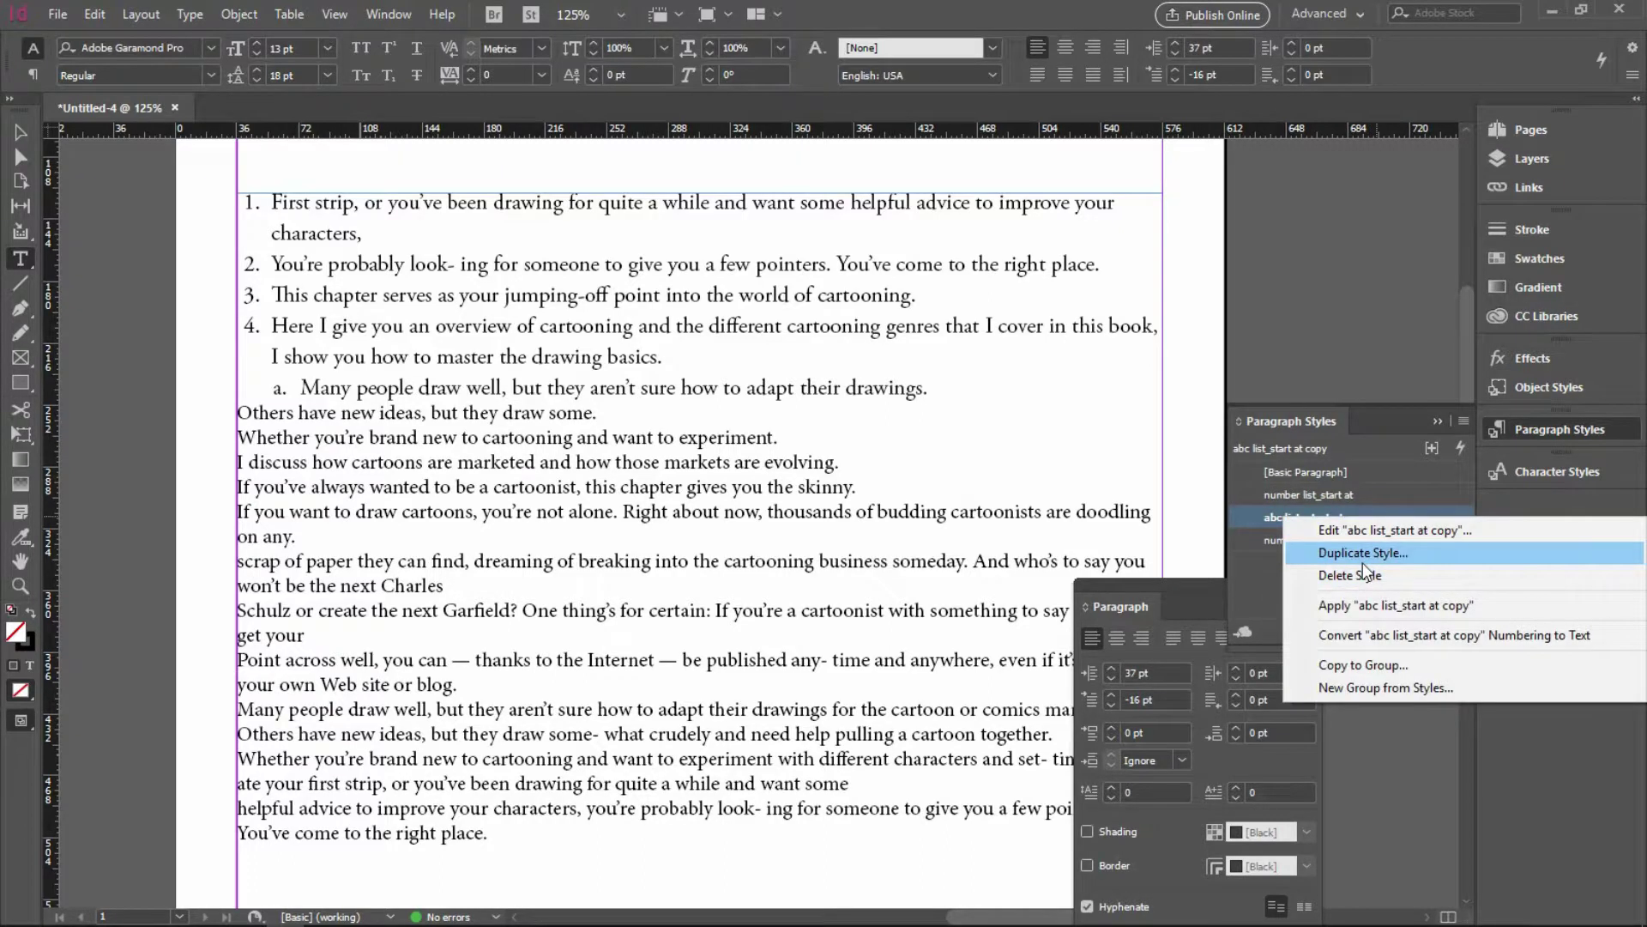
click(1363, 555)
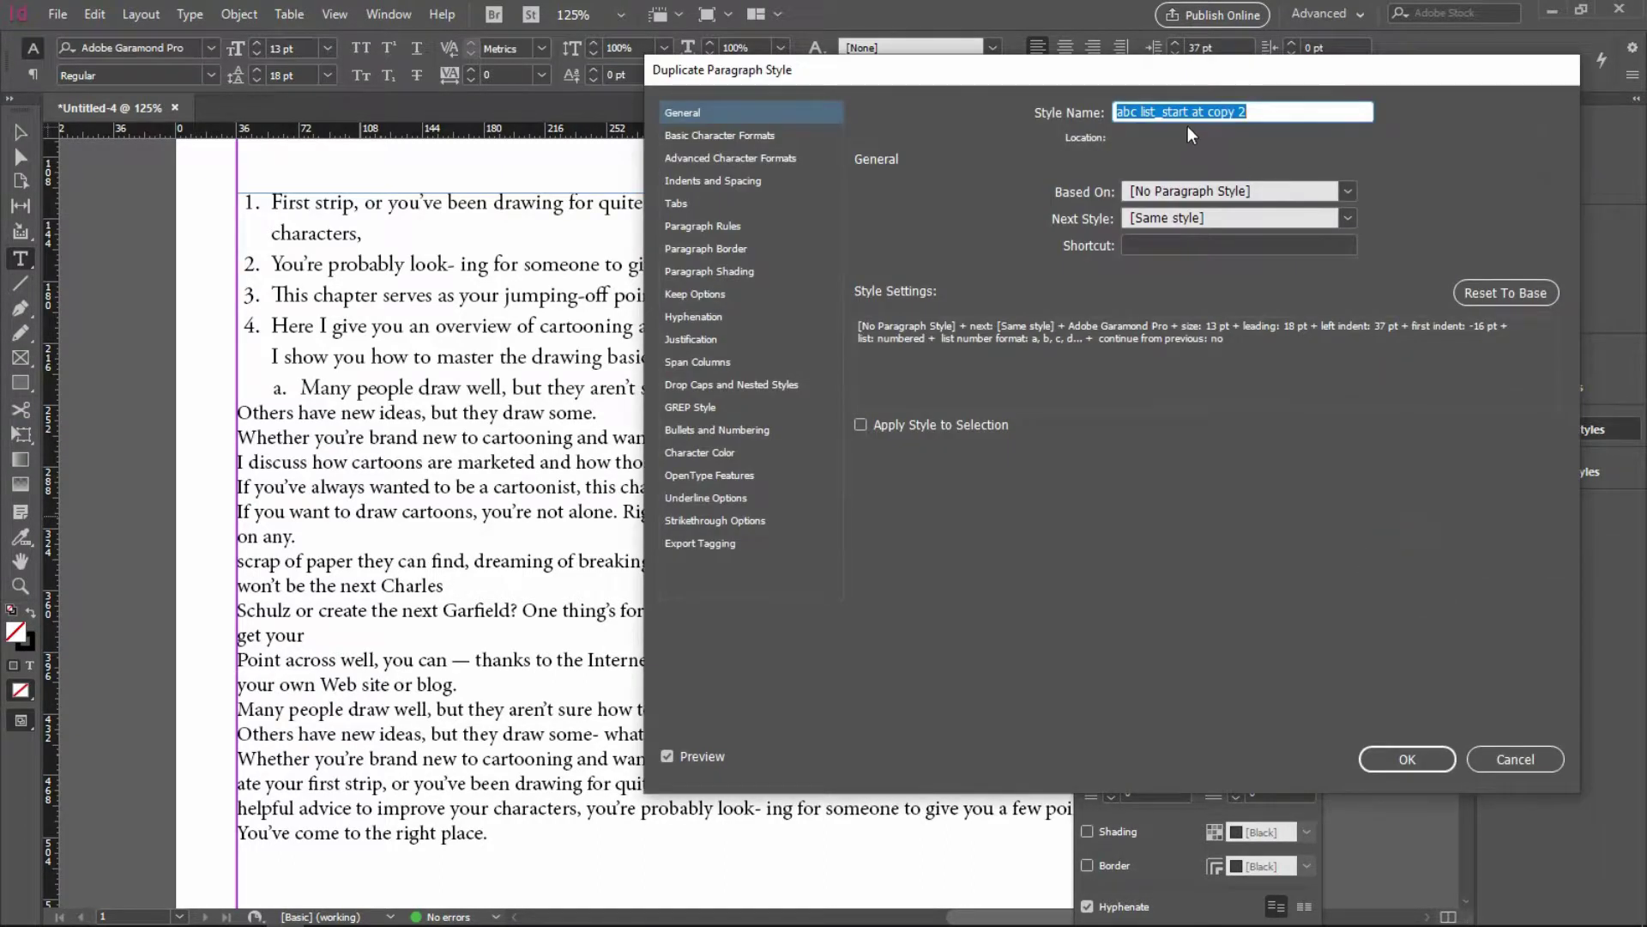
click(1166, 113)
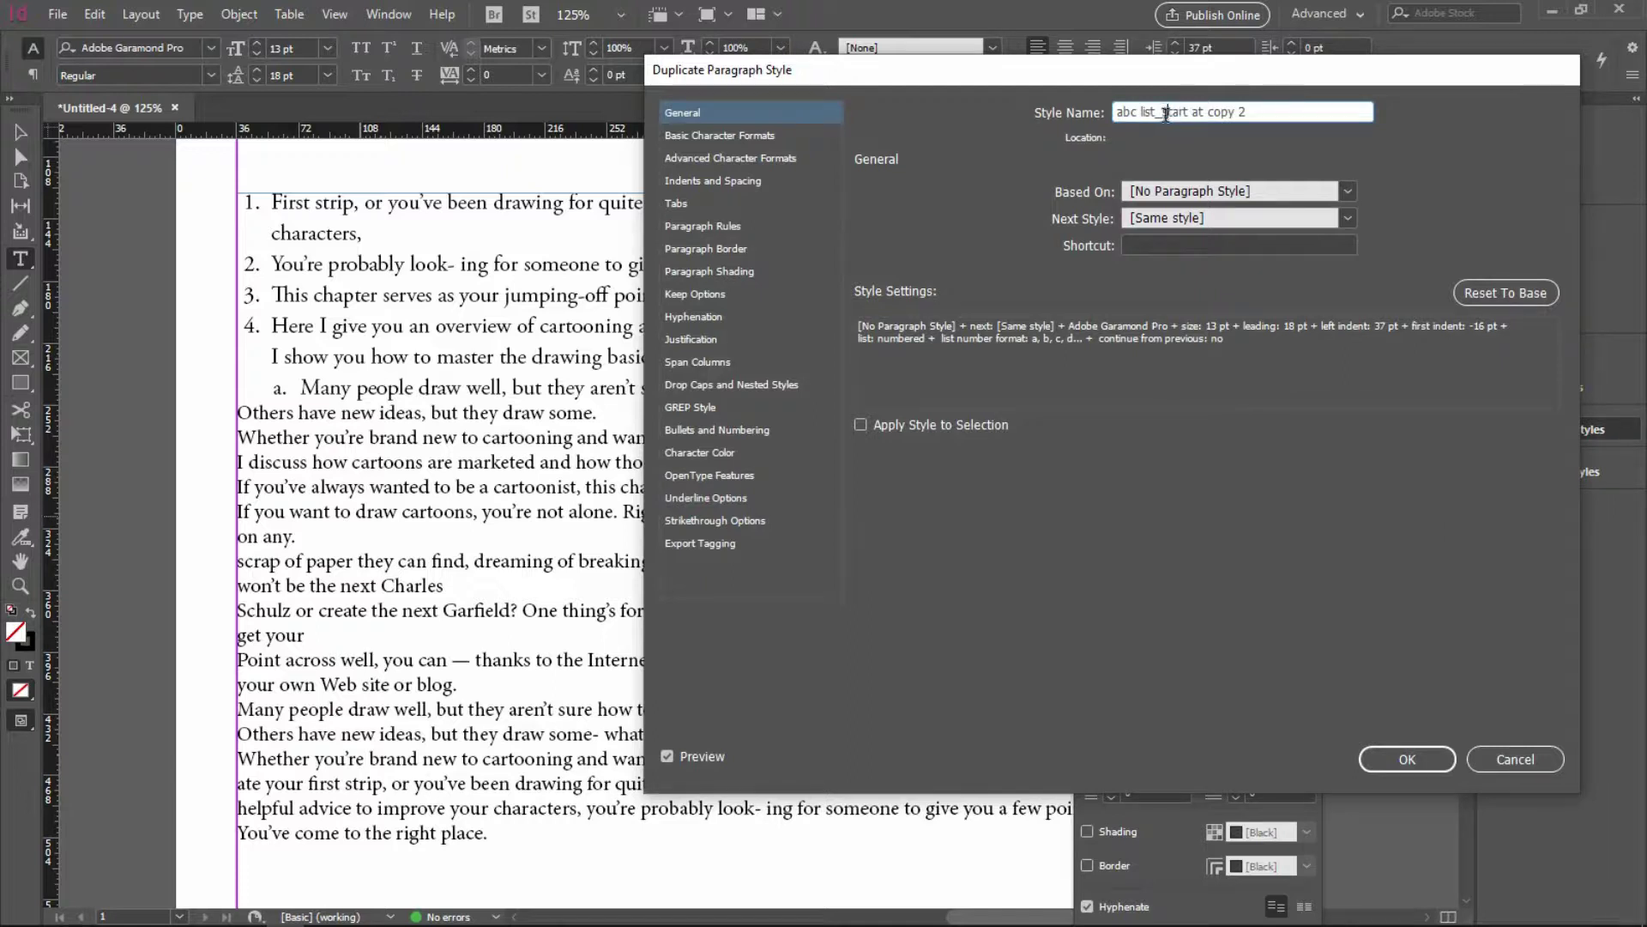
key(shift+End)
key(Delete)
text(continue previous)
Set the new style's numbering mode to Continue from Previous Number.
click(755, 430)
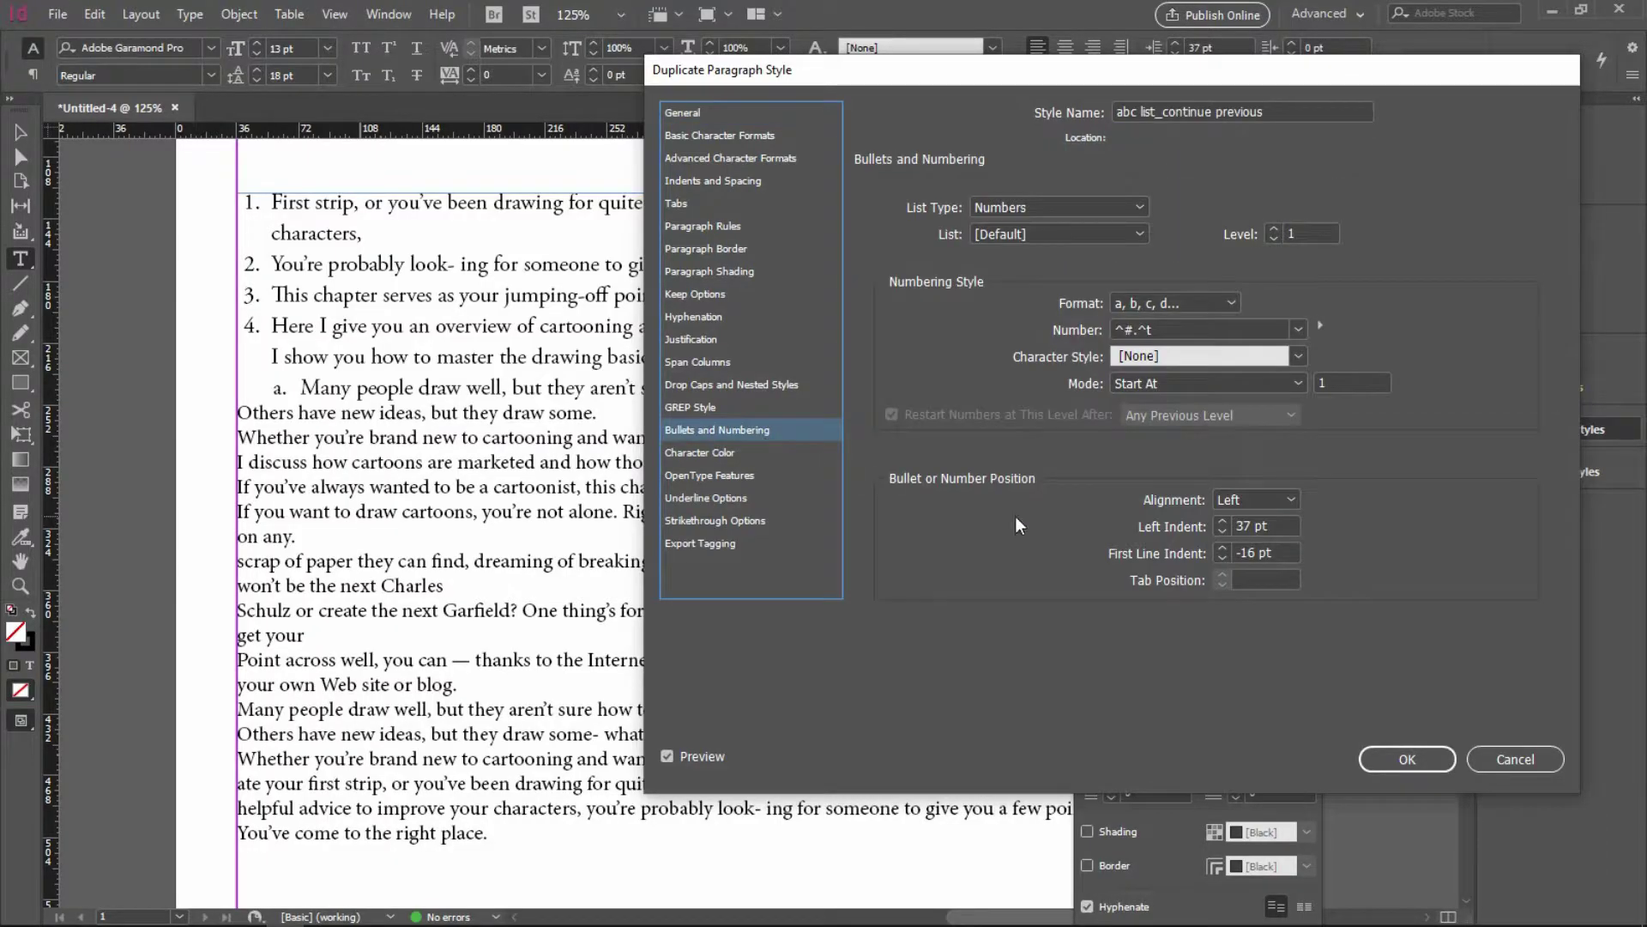
click(1203, 390)
click(1200, 408)
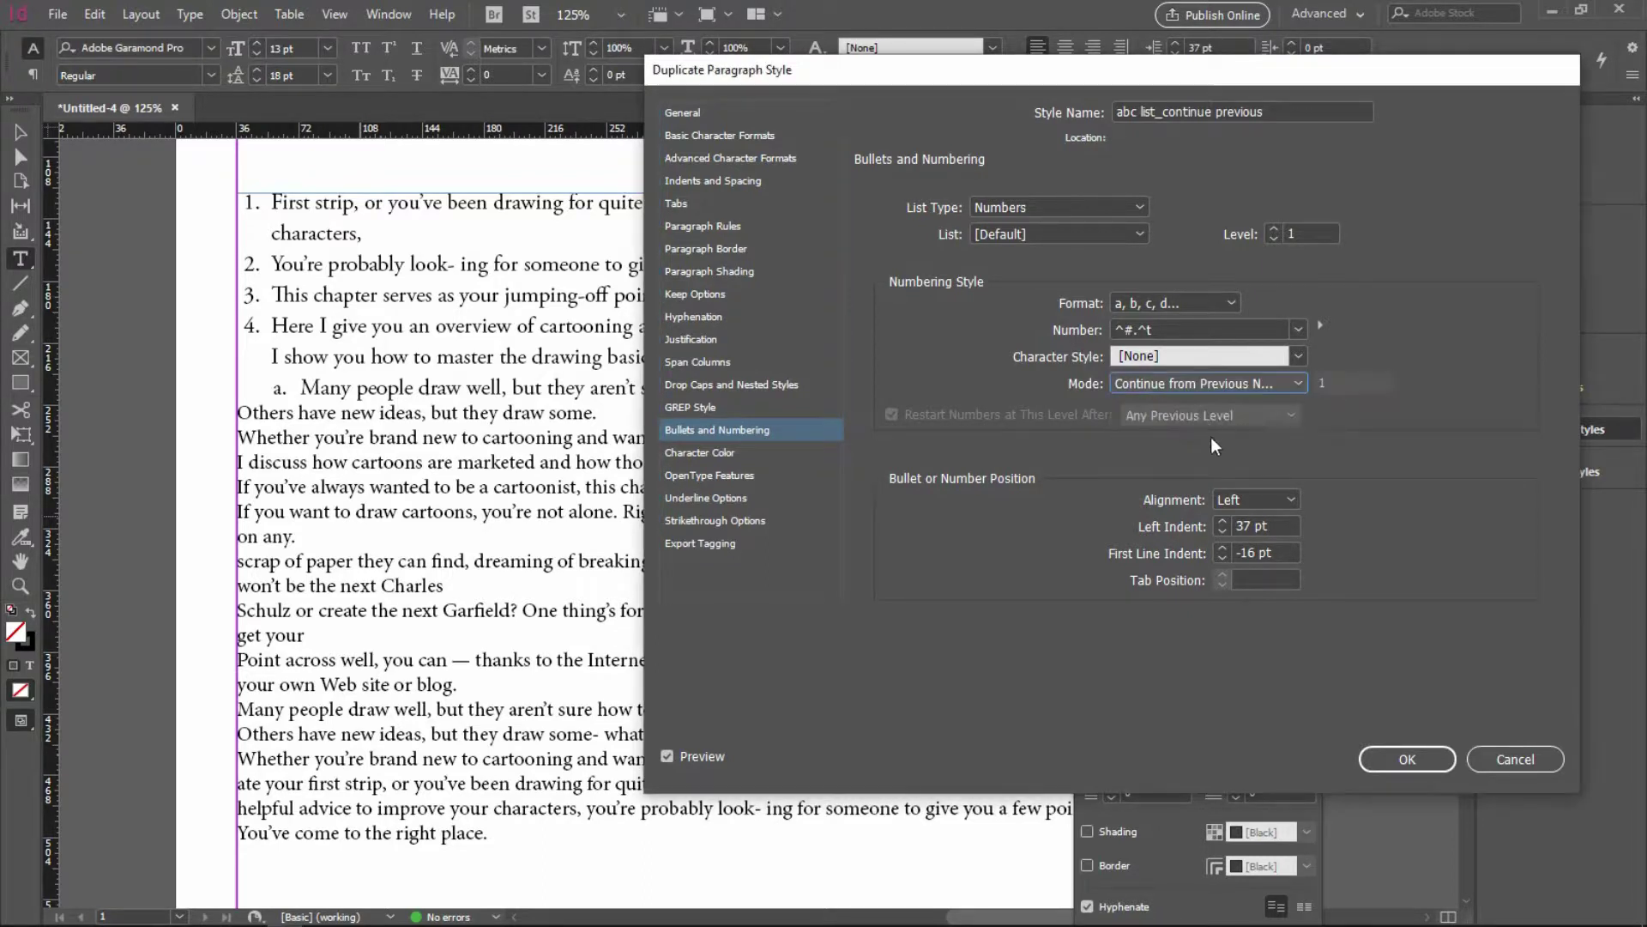
click(1388, 755)
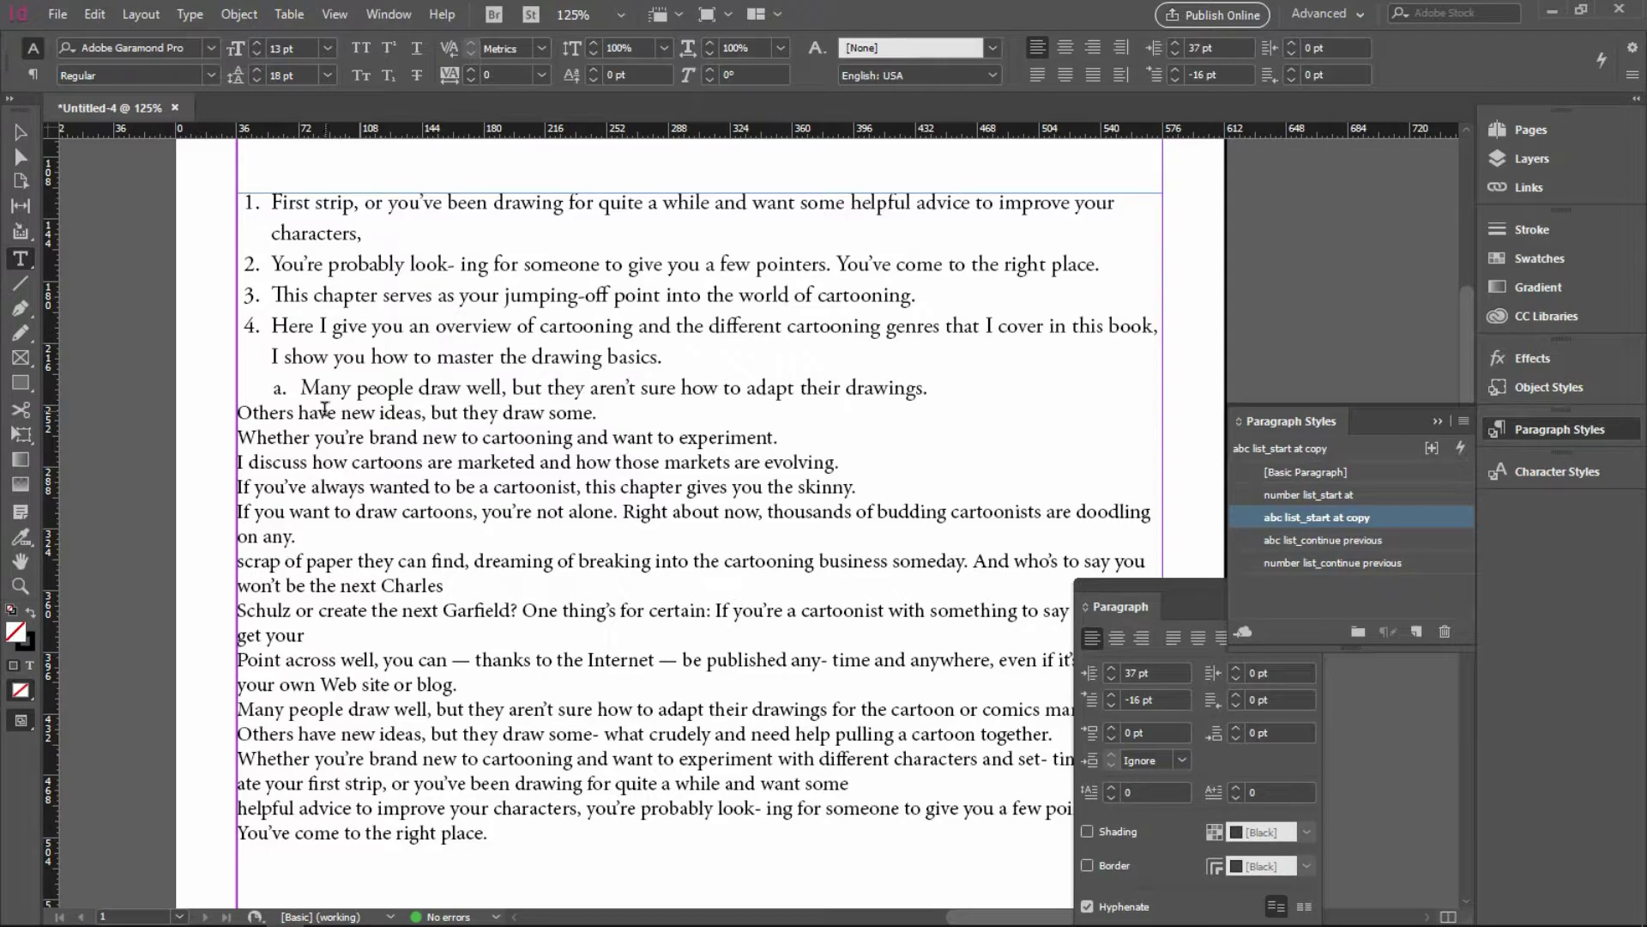
Apply 'abc list_continue previous' to the 'Others have new ideas' and 'Whether you're brand new' lines.
drag(309, 412, 369, 438)
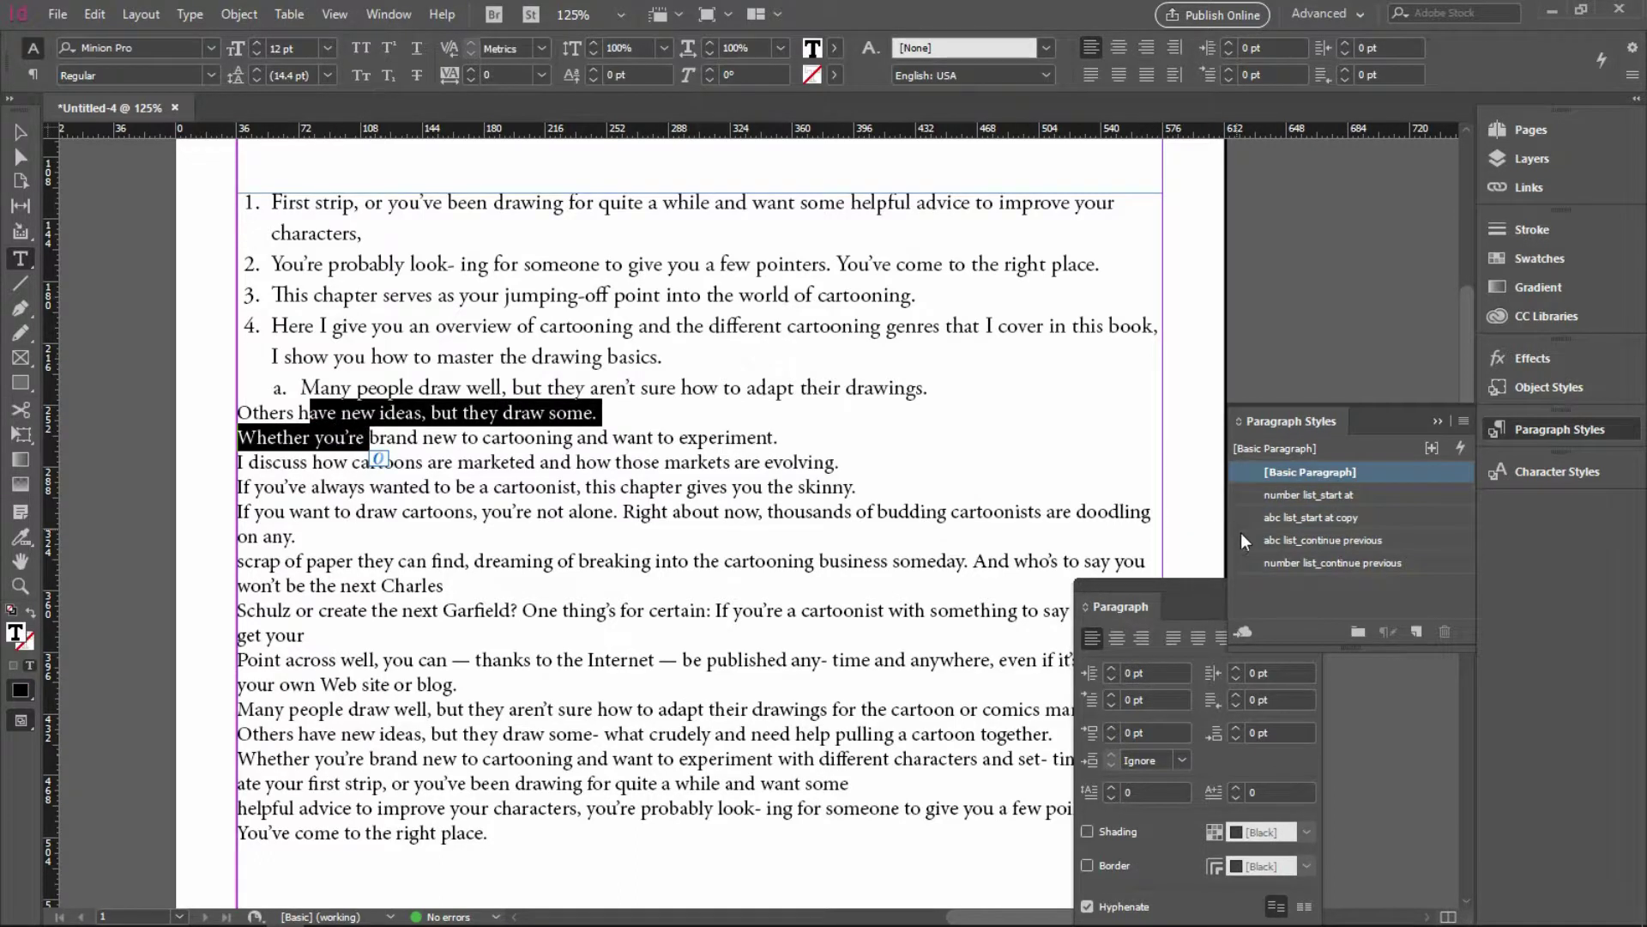
click(1297, 539)
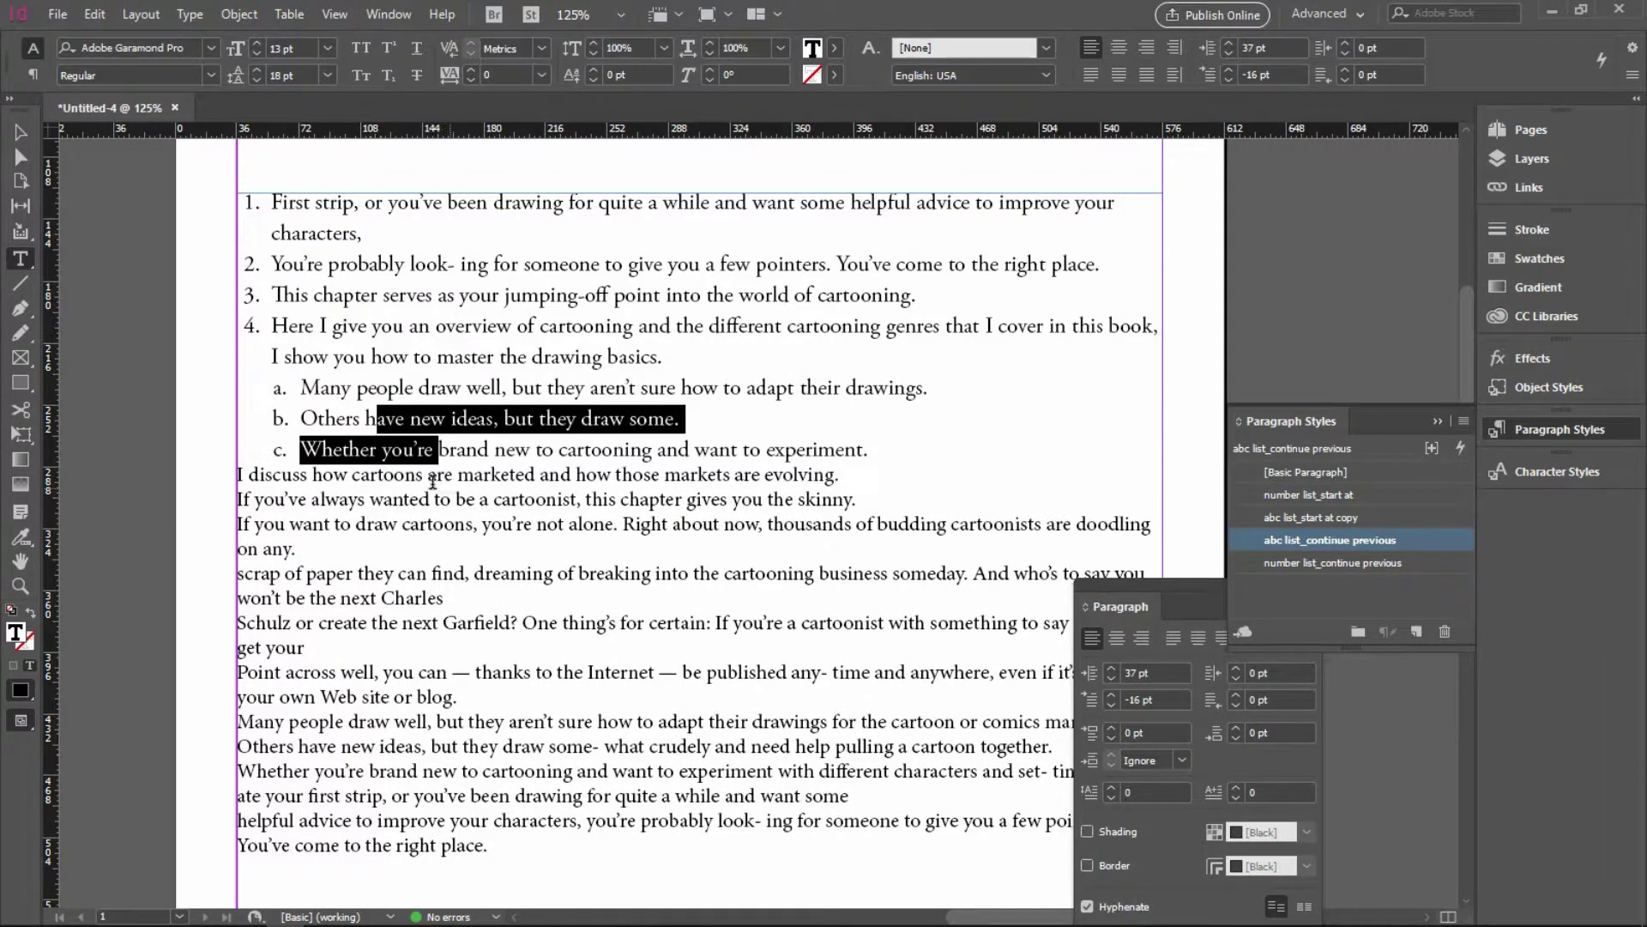
scroll(353, 483, down, 2)
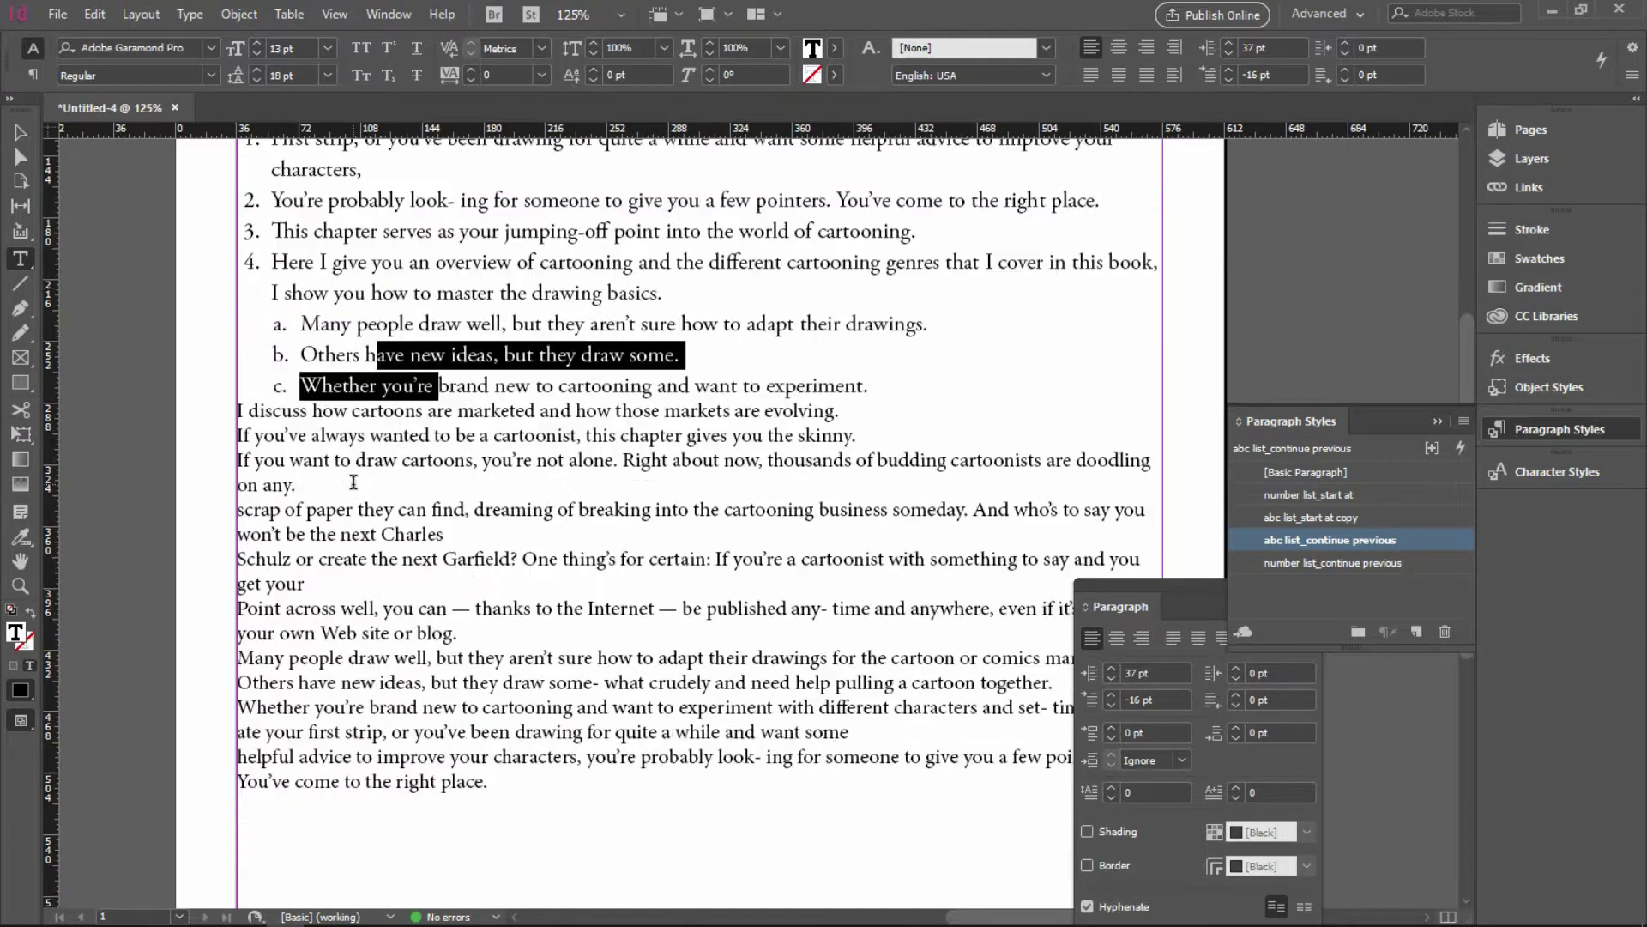
Restart numbering at 1 on 'I discuss how cartoons', then continue 2–5 through the next four paragraphs.
triple_click(416, 415)
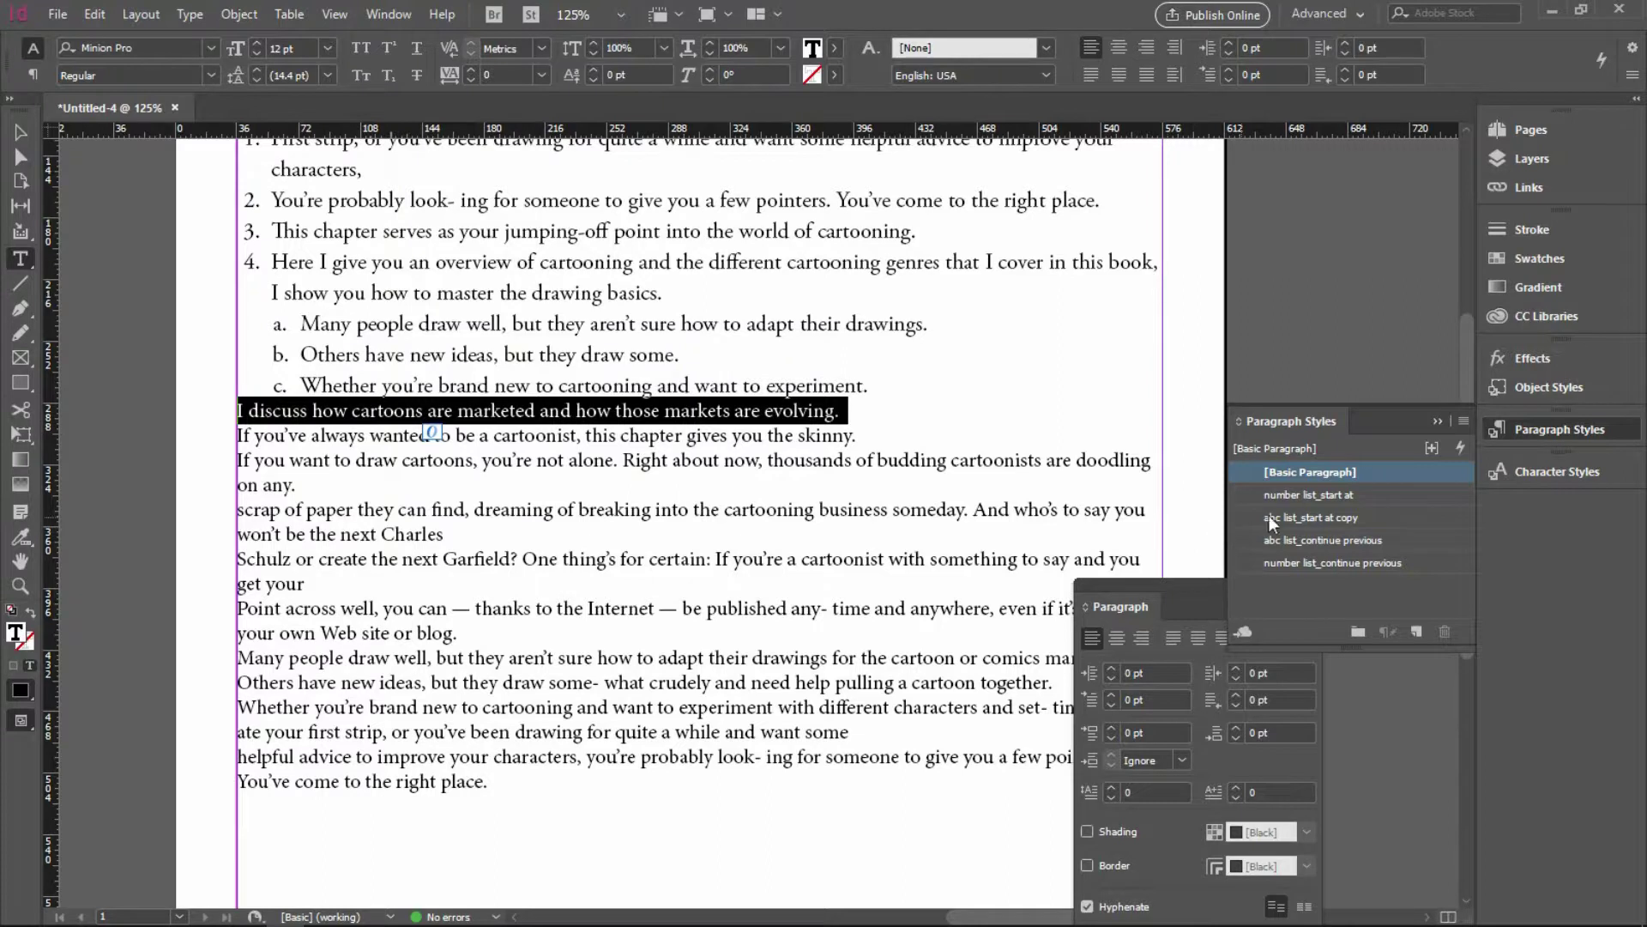
click(1305, 497)
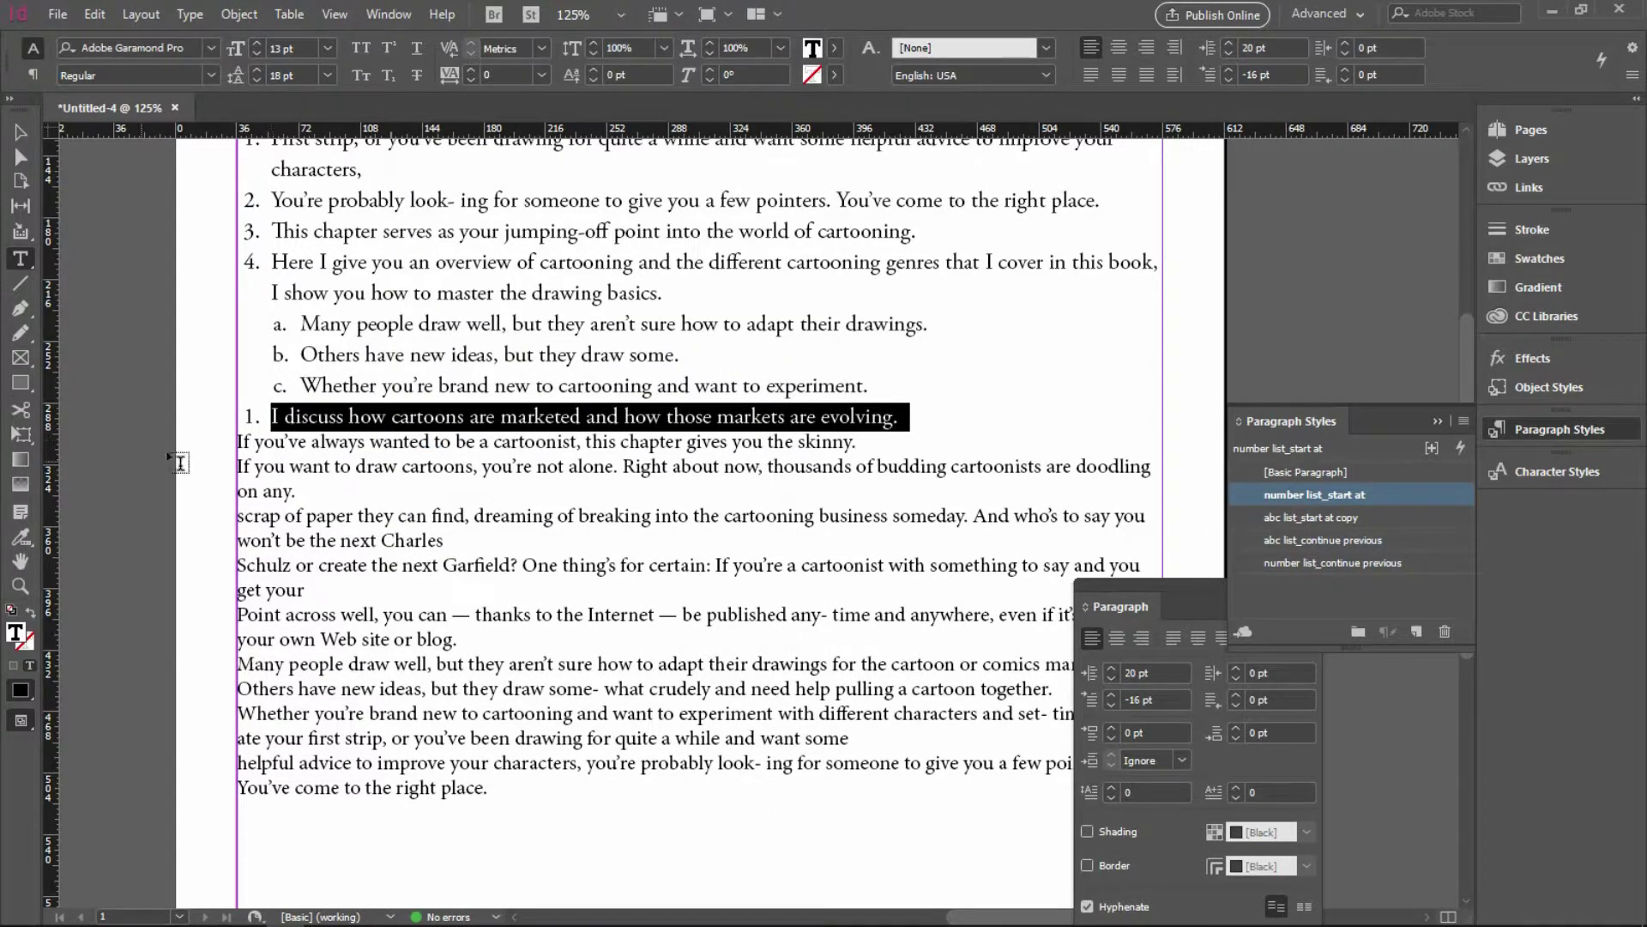
drag(251, 441, 320, 586)
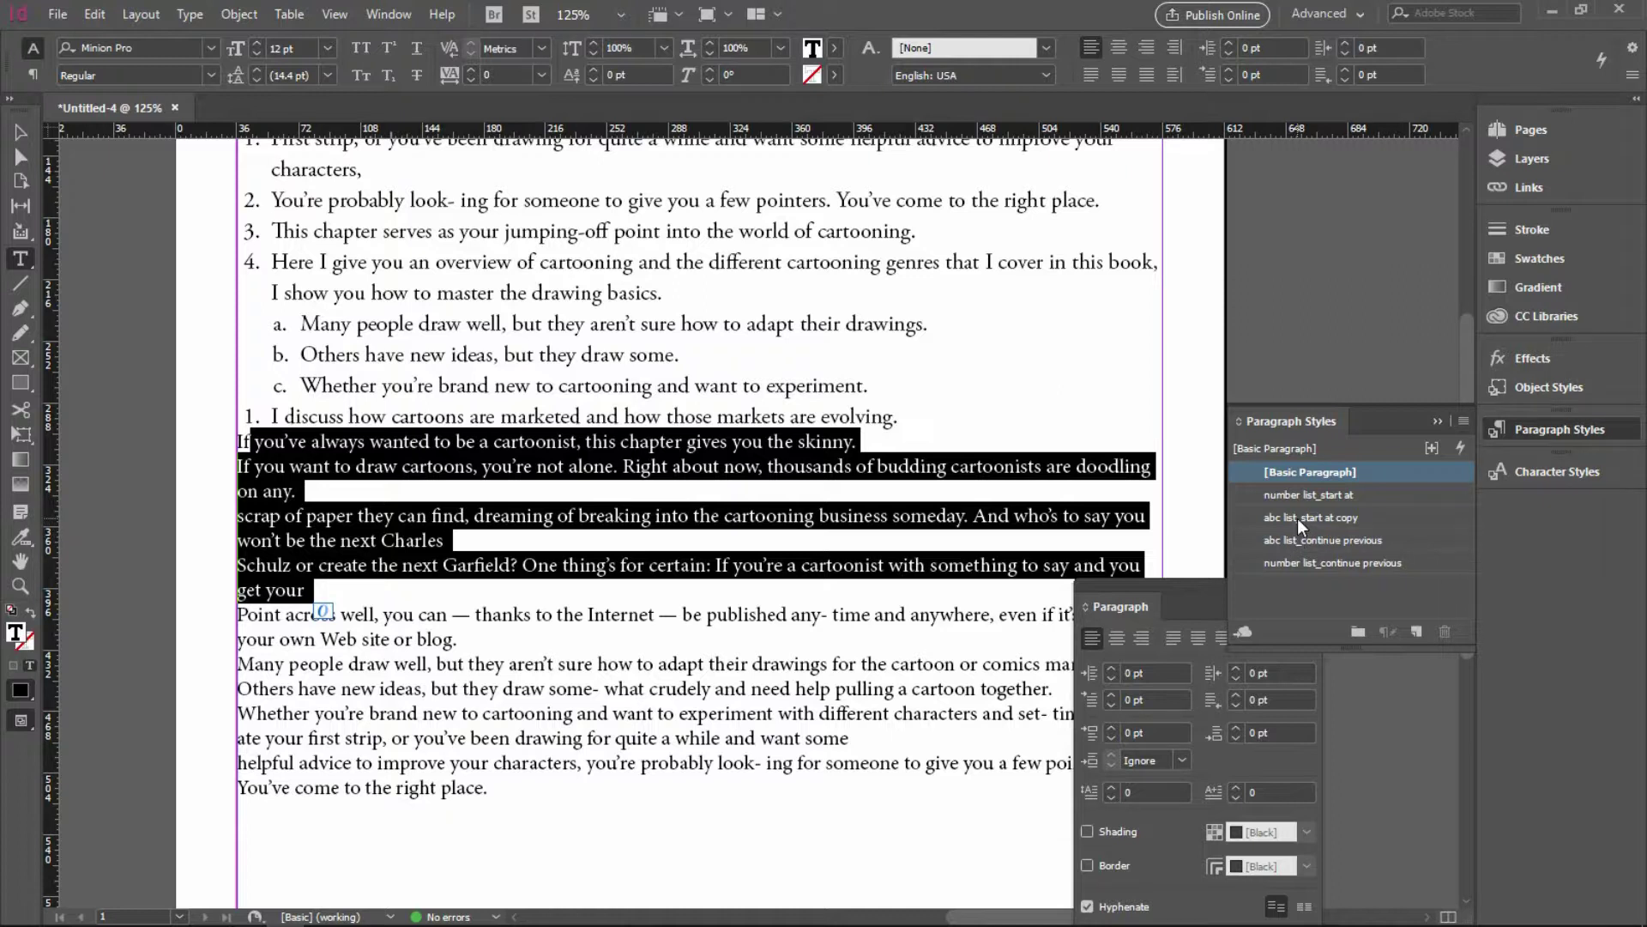
click(1315, 563)
scroll(378, 626, down, 1)
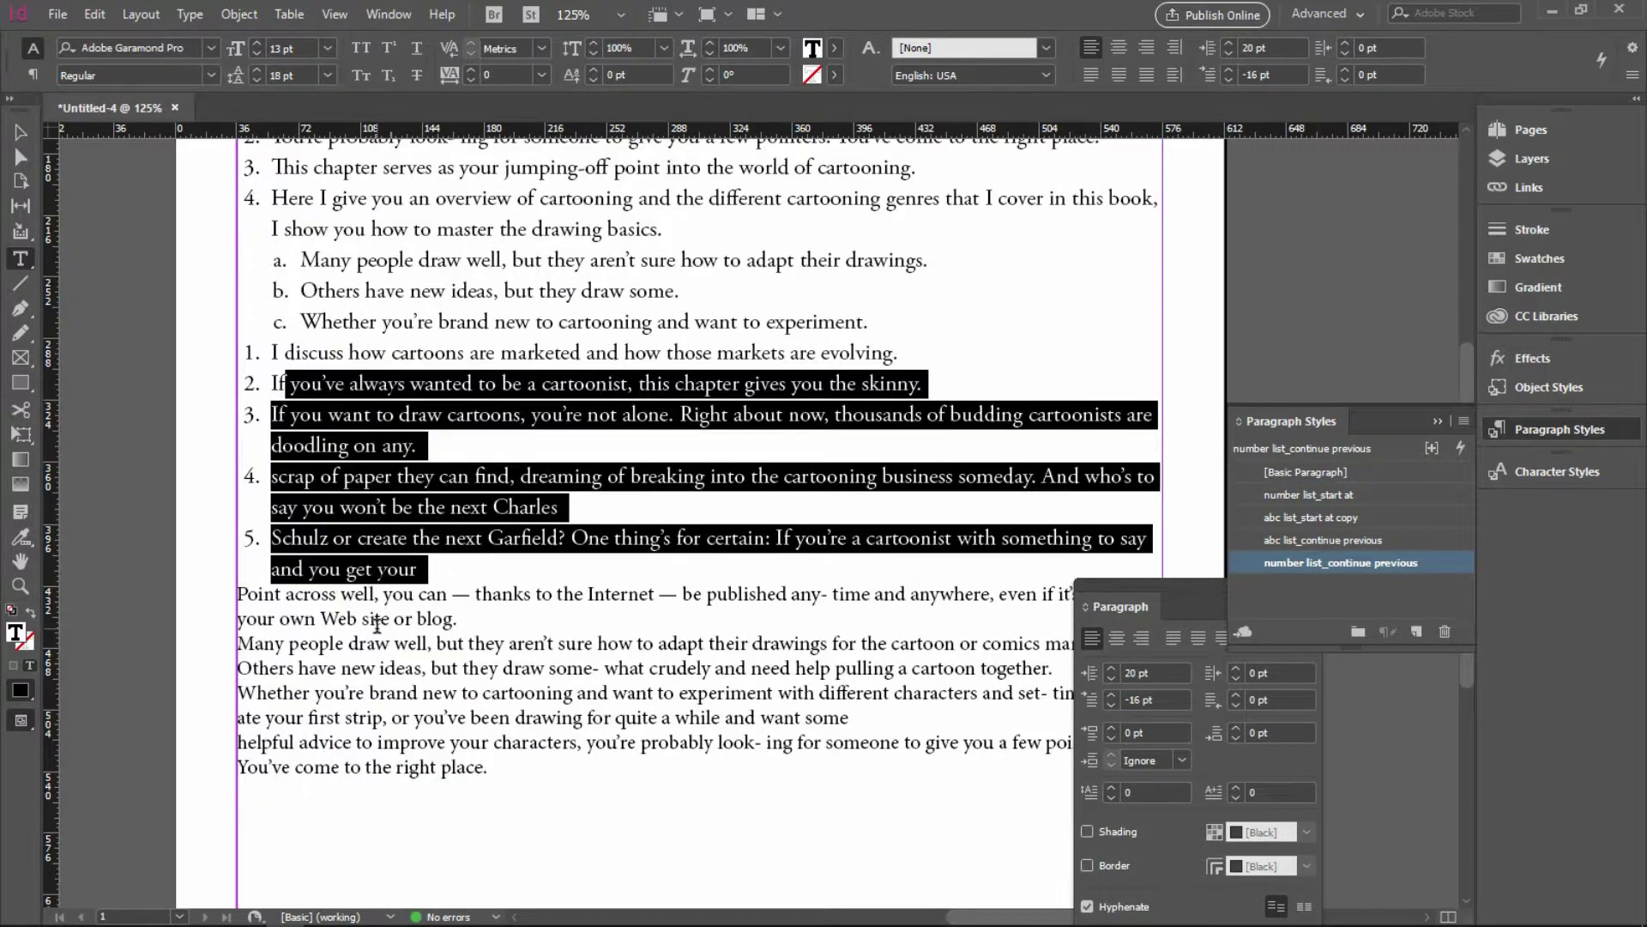
scroll(374, 620, down, 1)
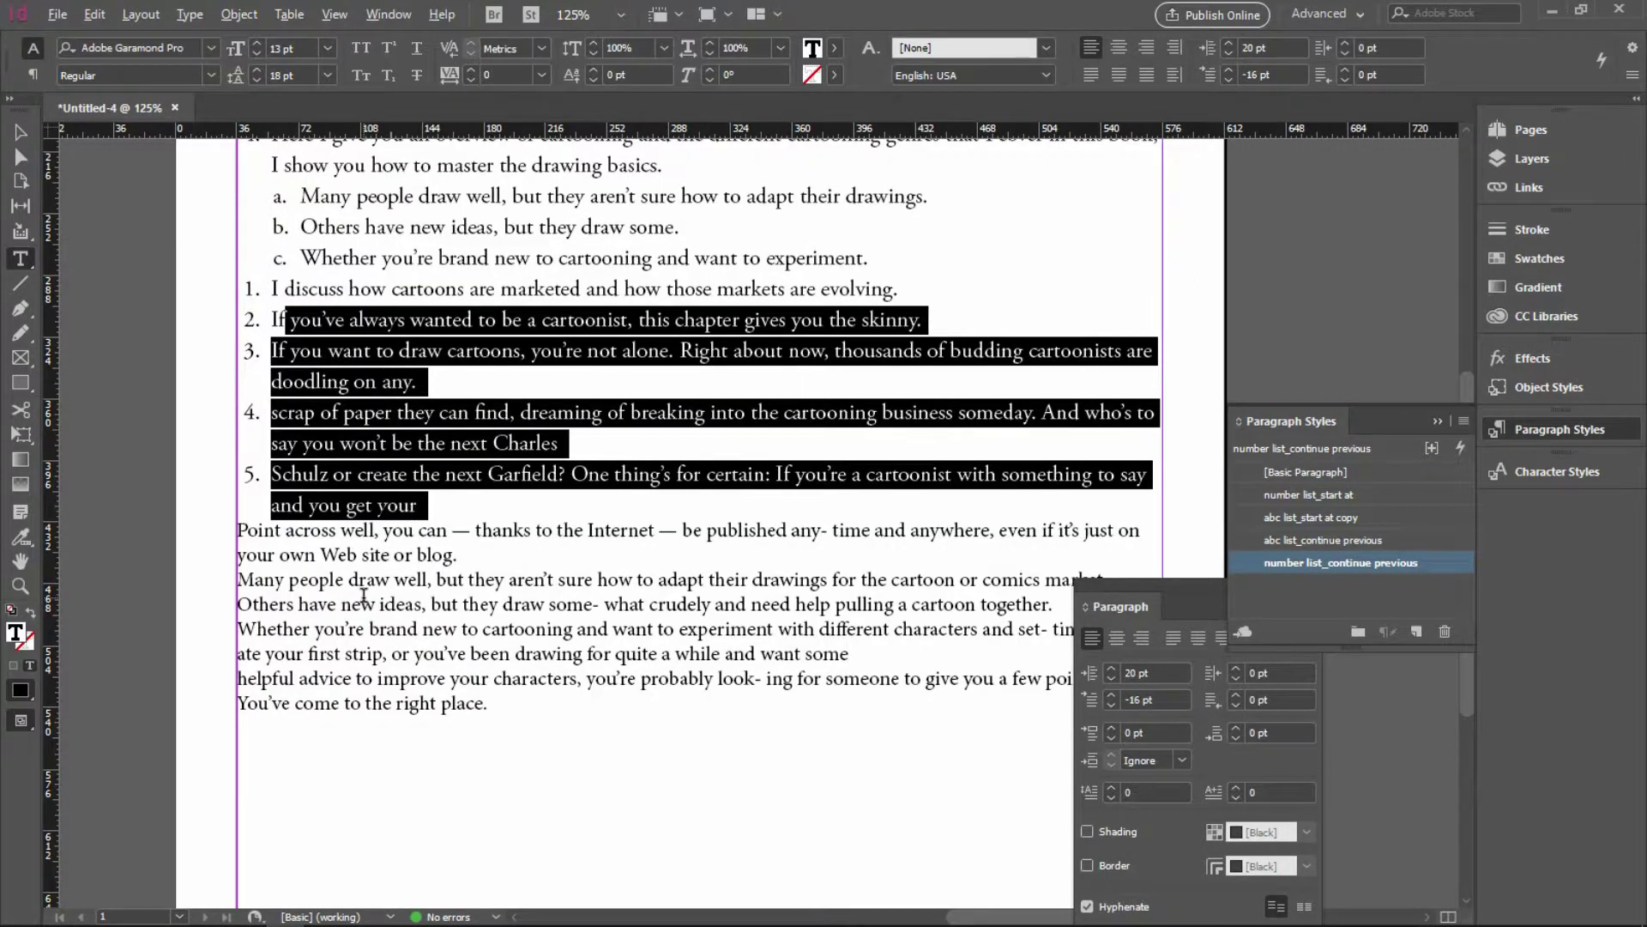
alt+scroll(364, 595, down, 1)
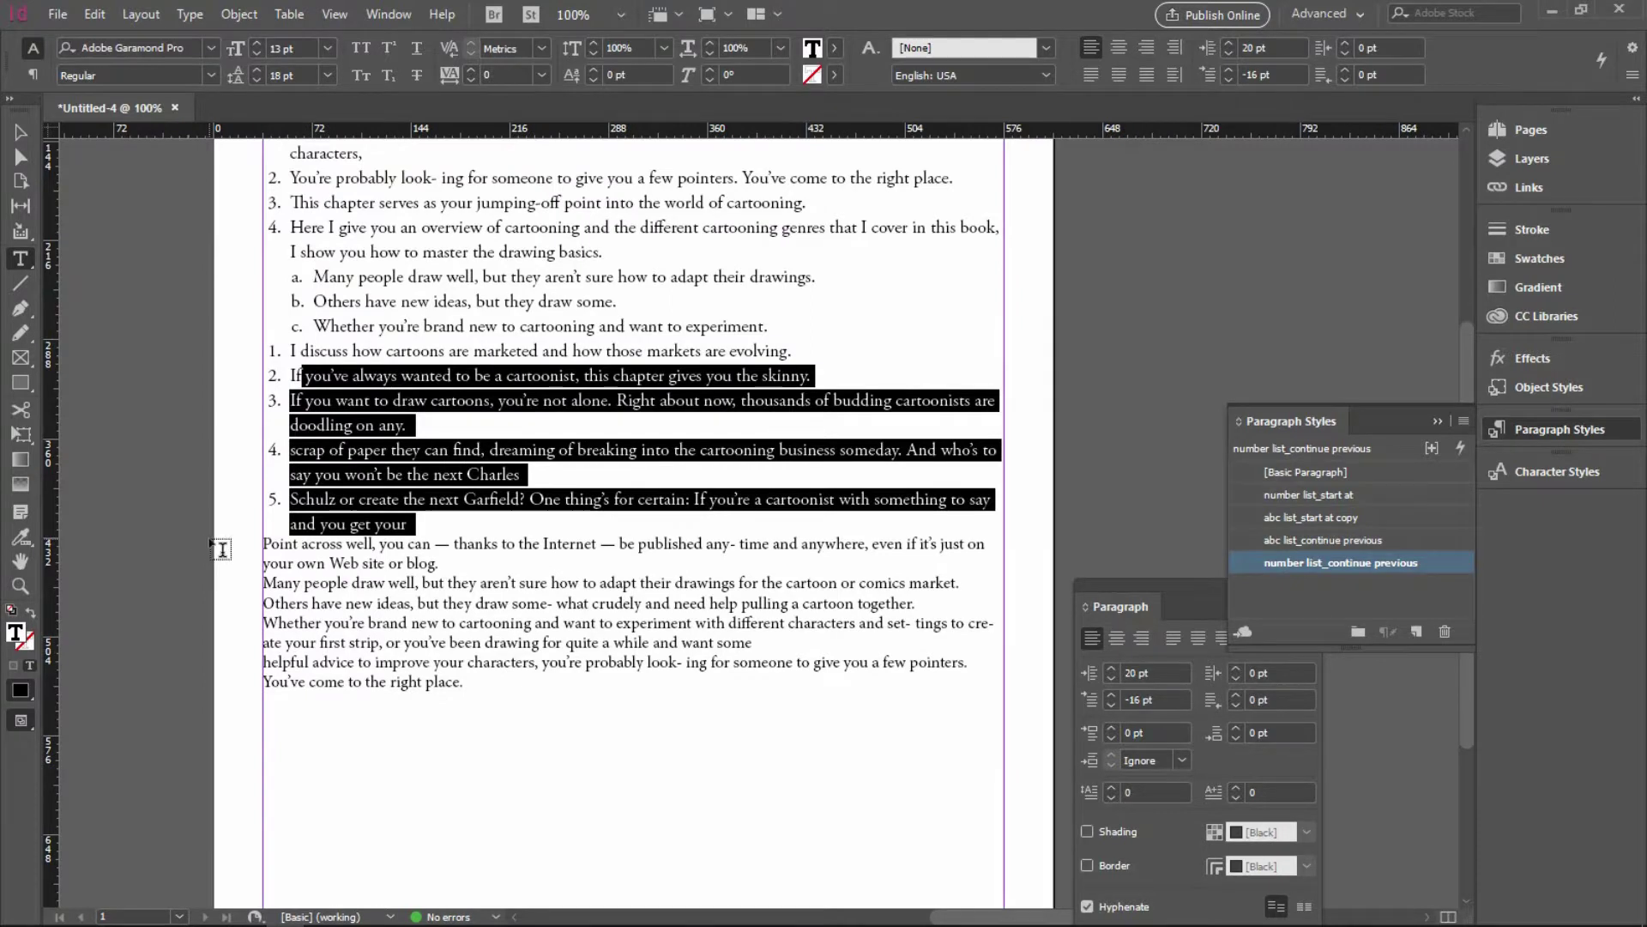
click(768, 598)
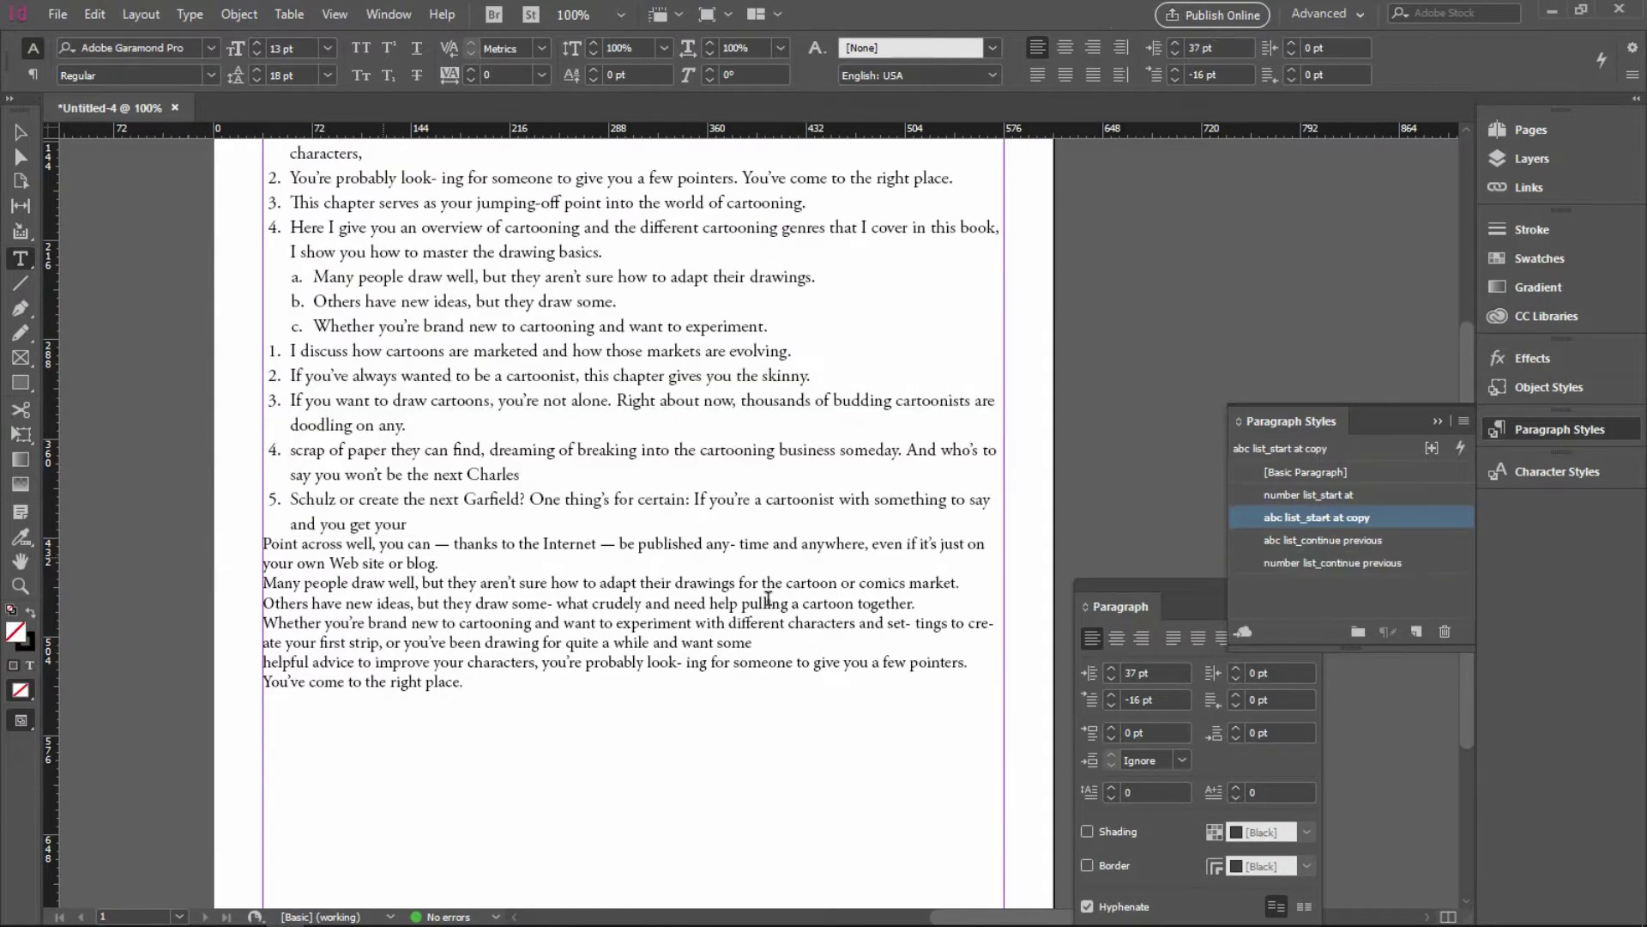
Duplicate 'number list_continue previous' as a new style named 'Bullet list'.
click(1363, 563)
right_click(1363, 563)
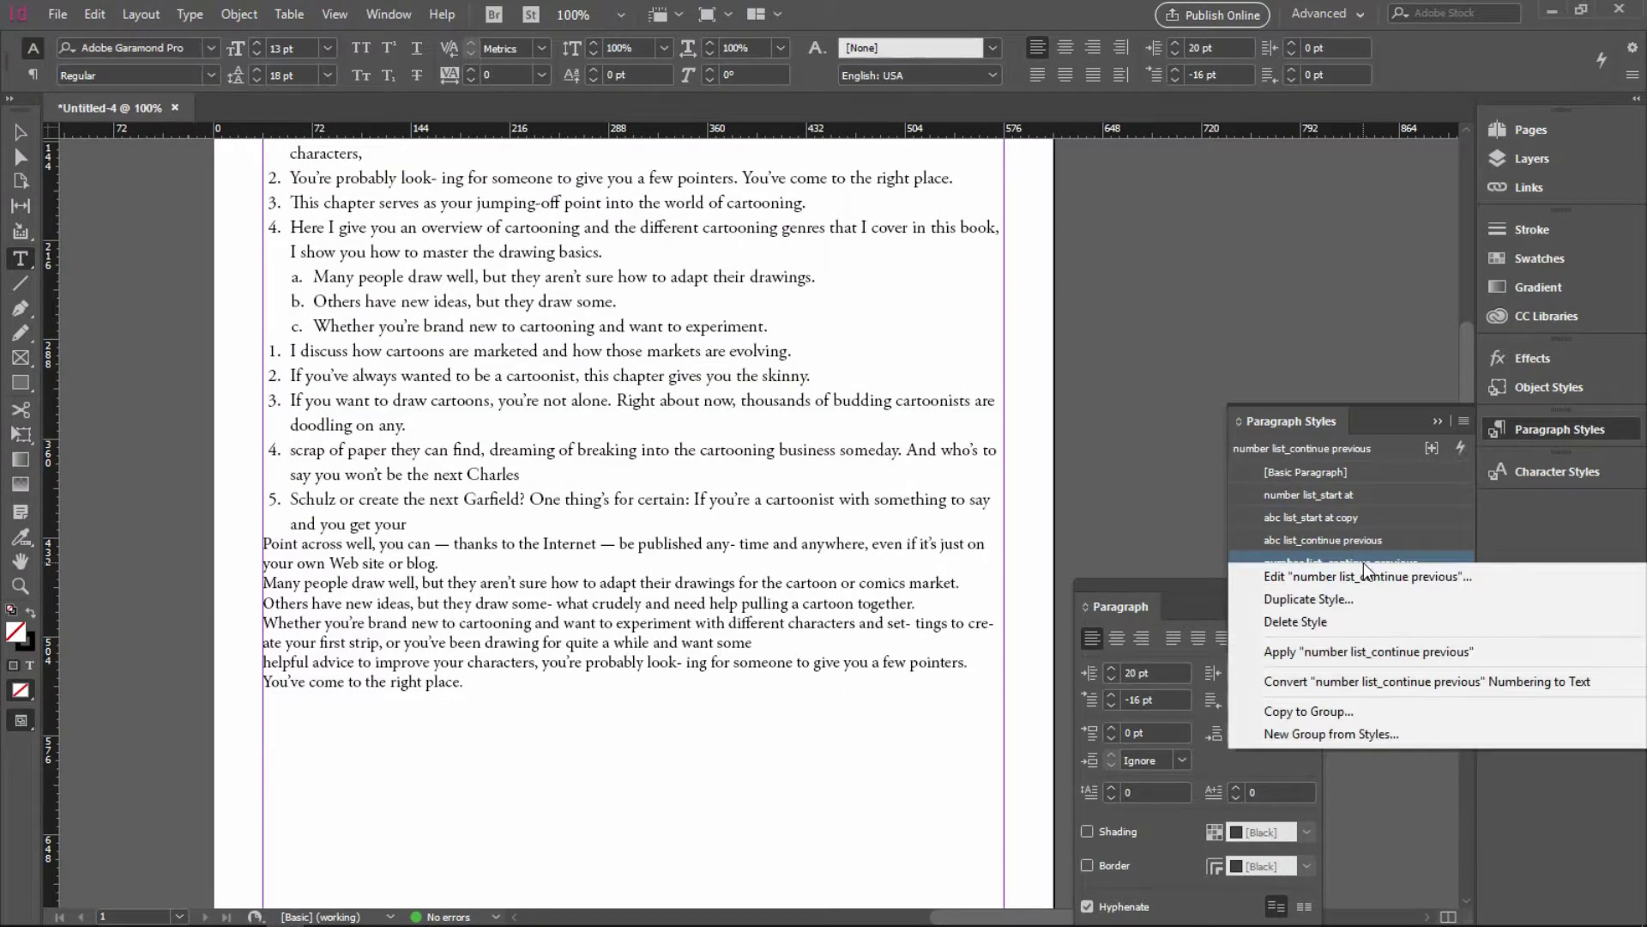
click(1351, 598)
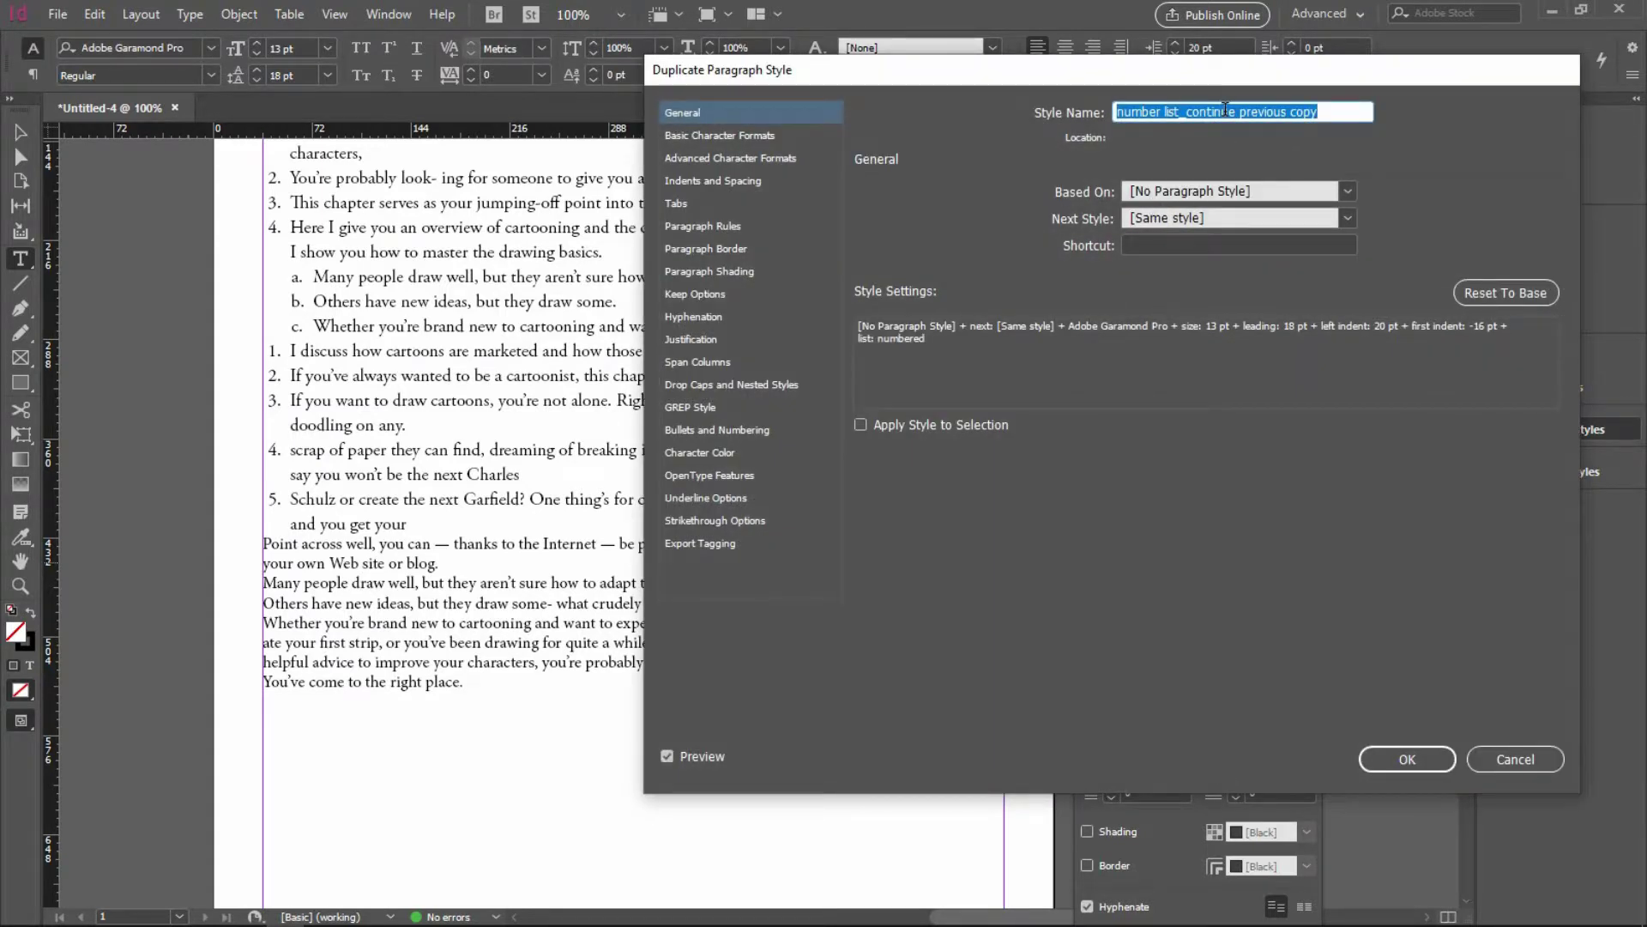
text(Bullet l)
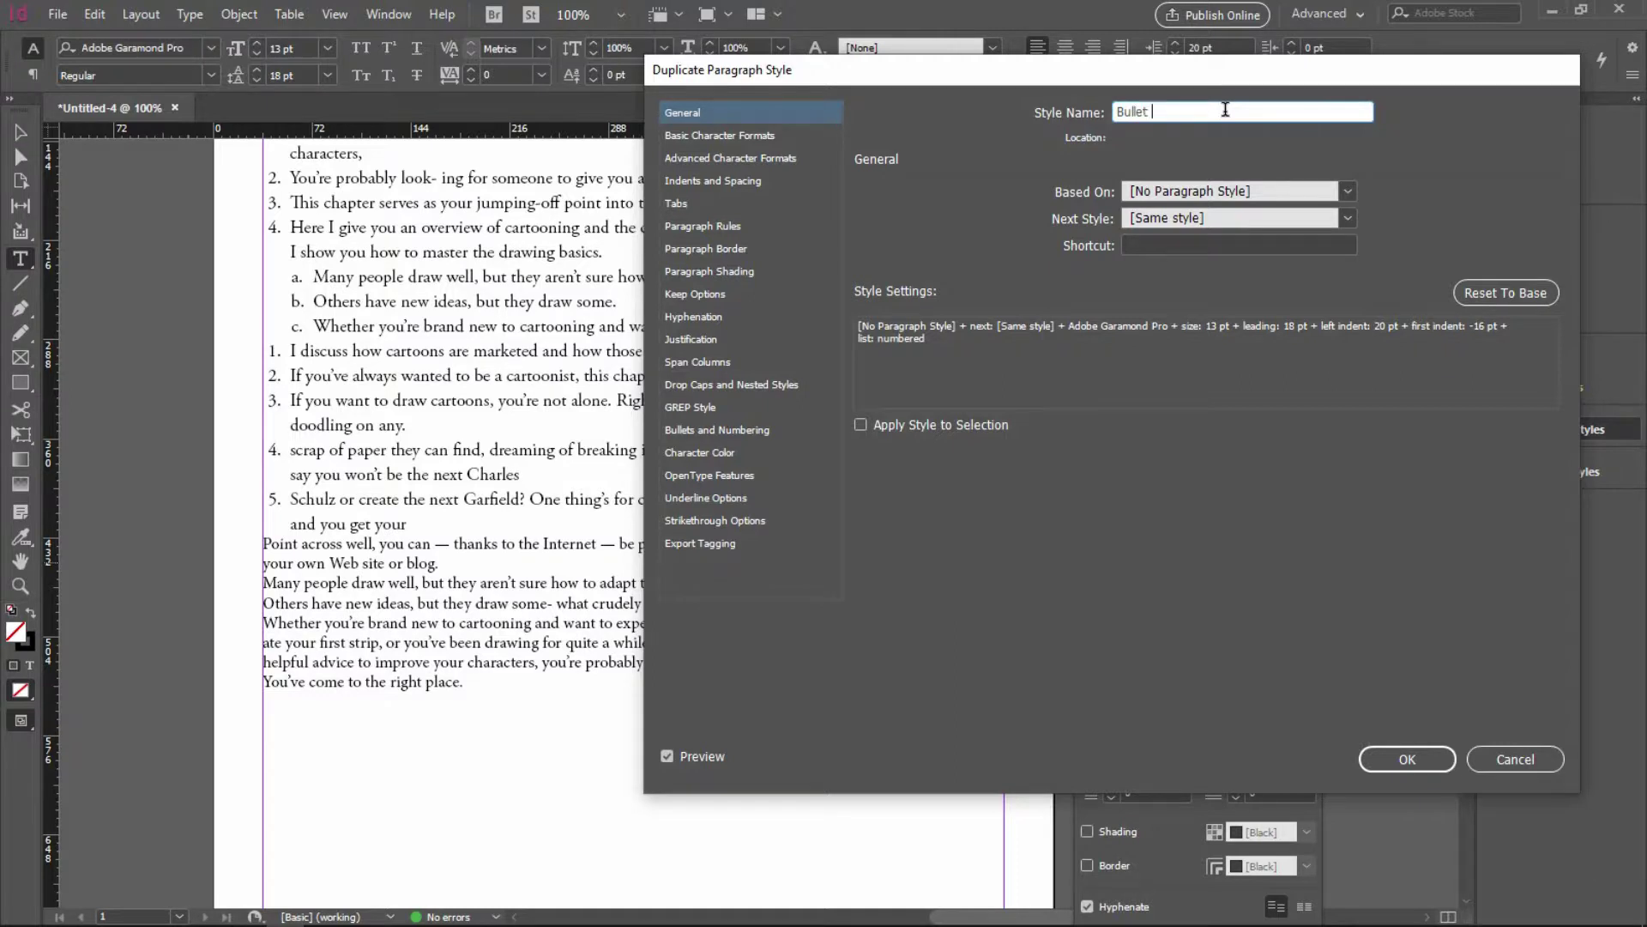
text(ist)
Change the Bullet list style's list type to Bullets and select the paragraphs from 'Point across well' onward.
click(755, 429)
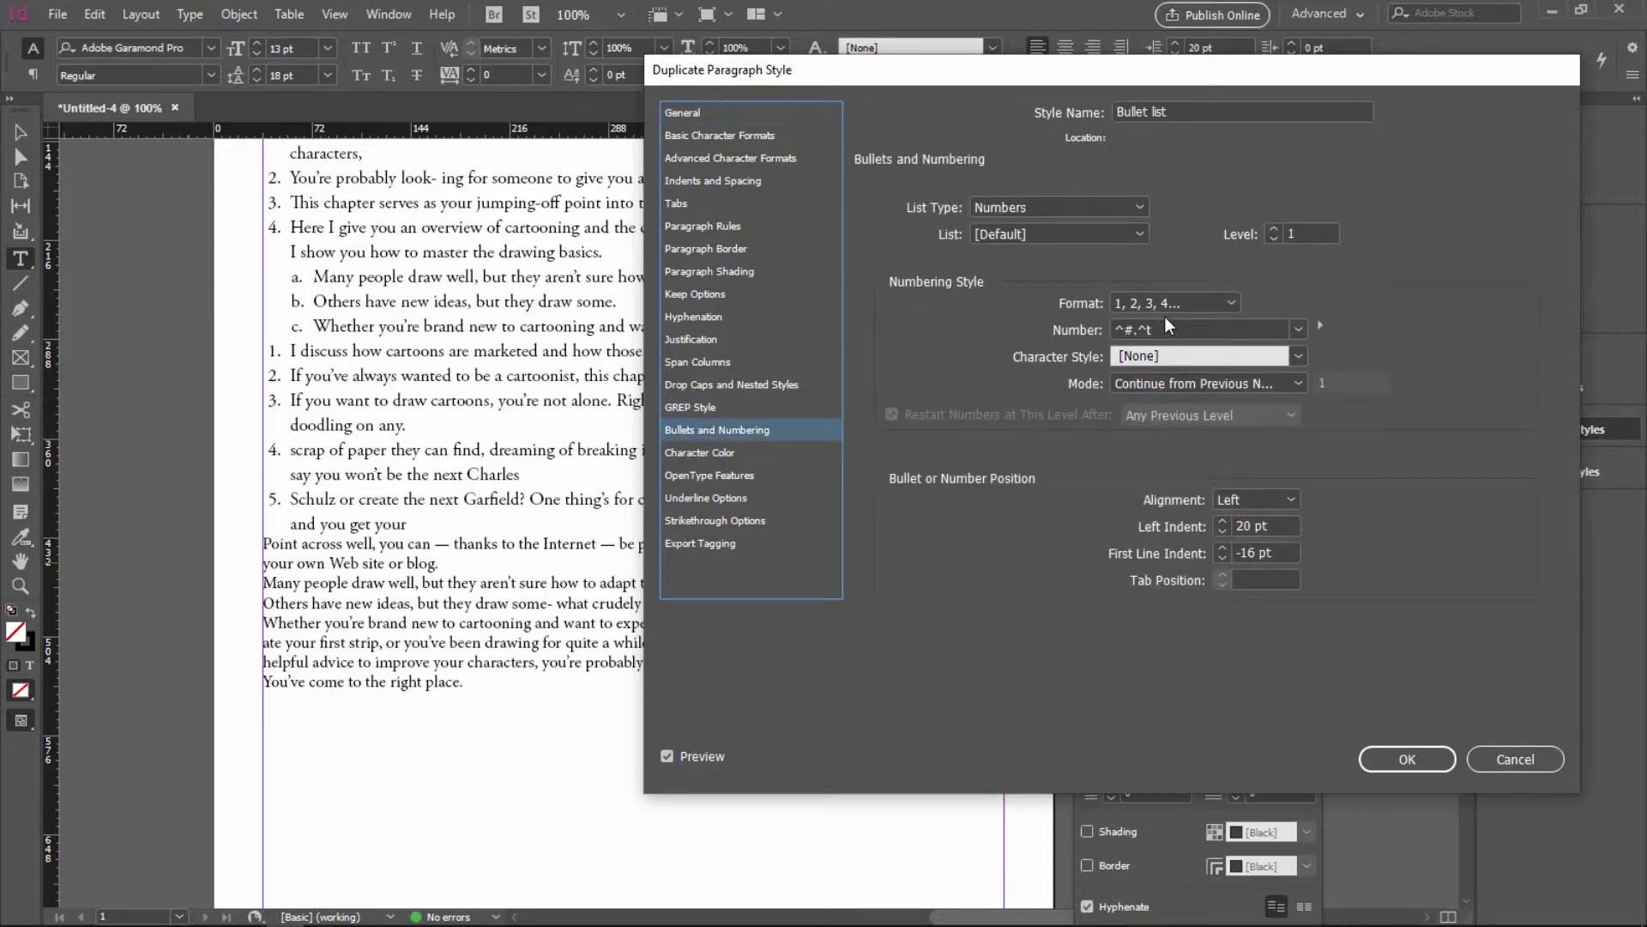
click(1115, 209)
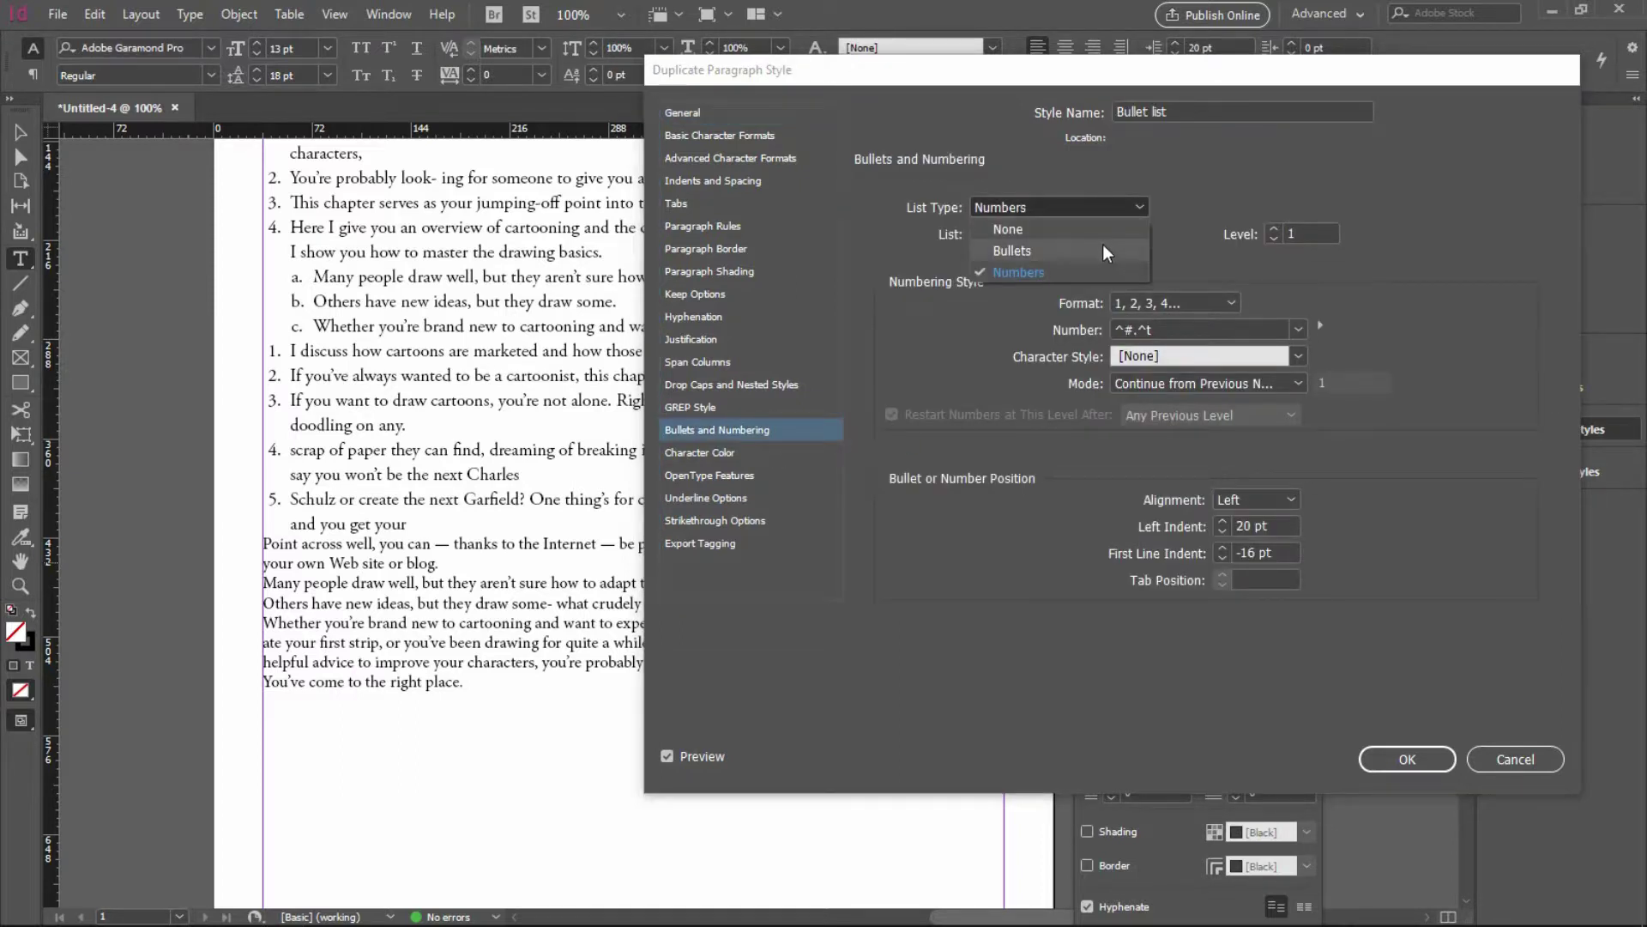
click(1105, 250)
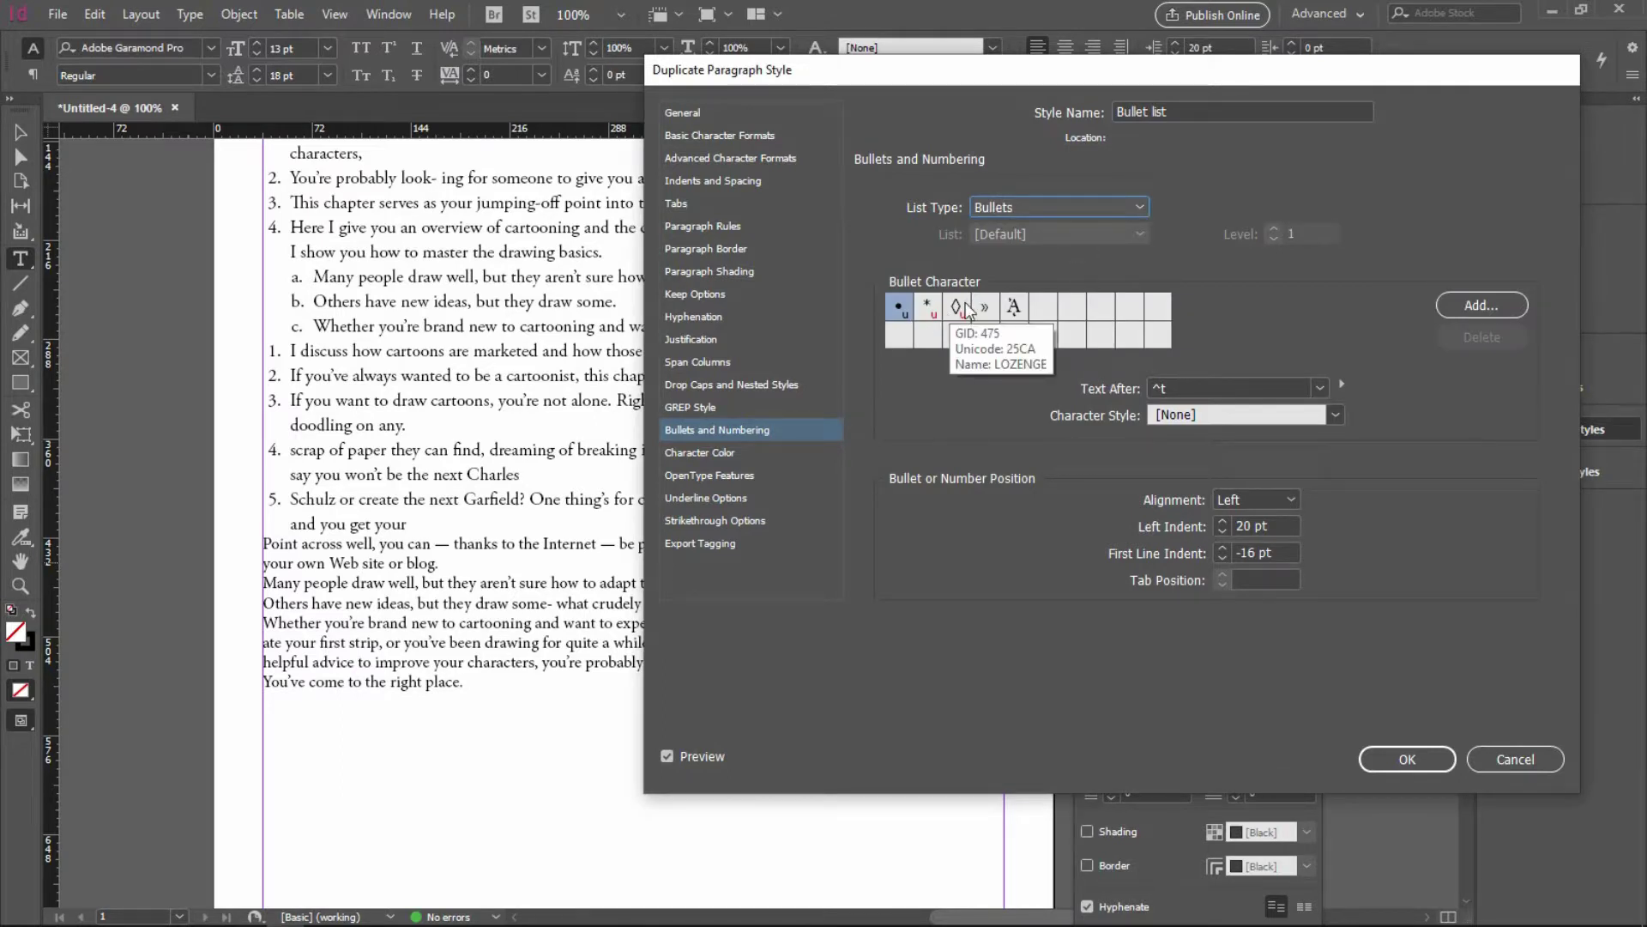
click(1385, 754)
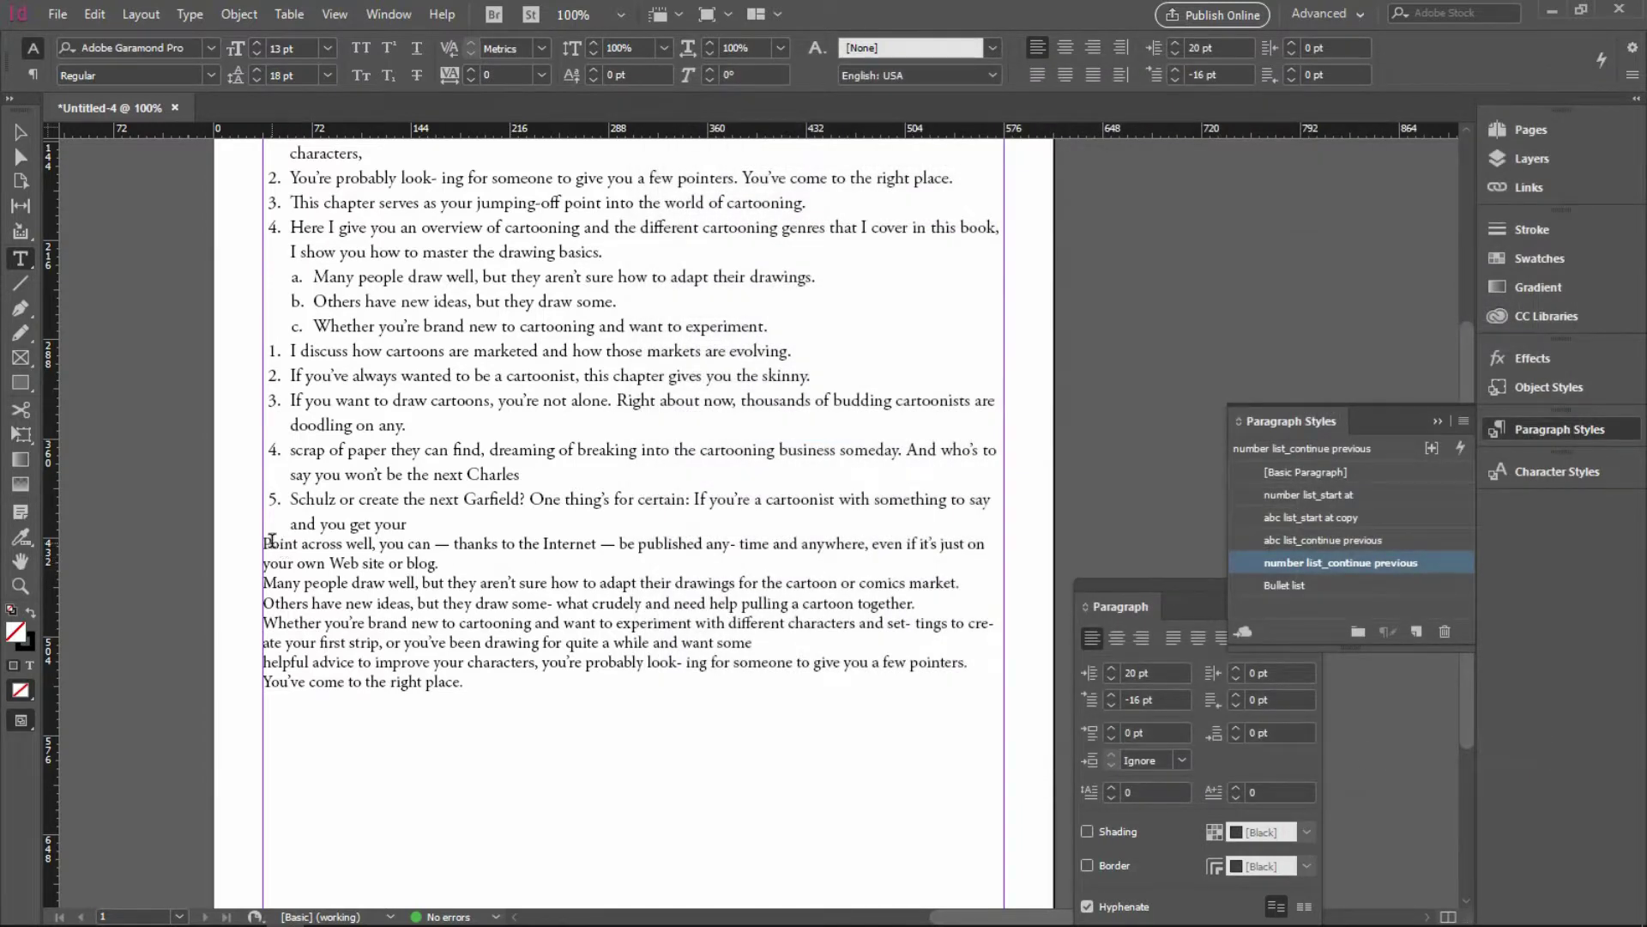
drag(264, 543, 462, 683)
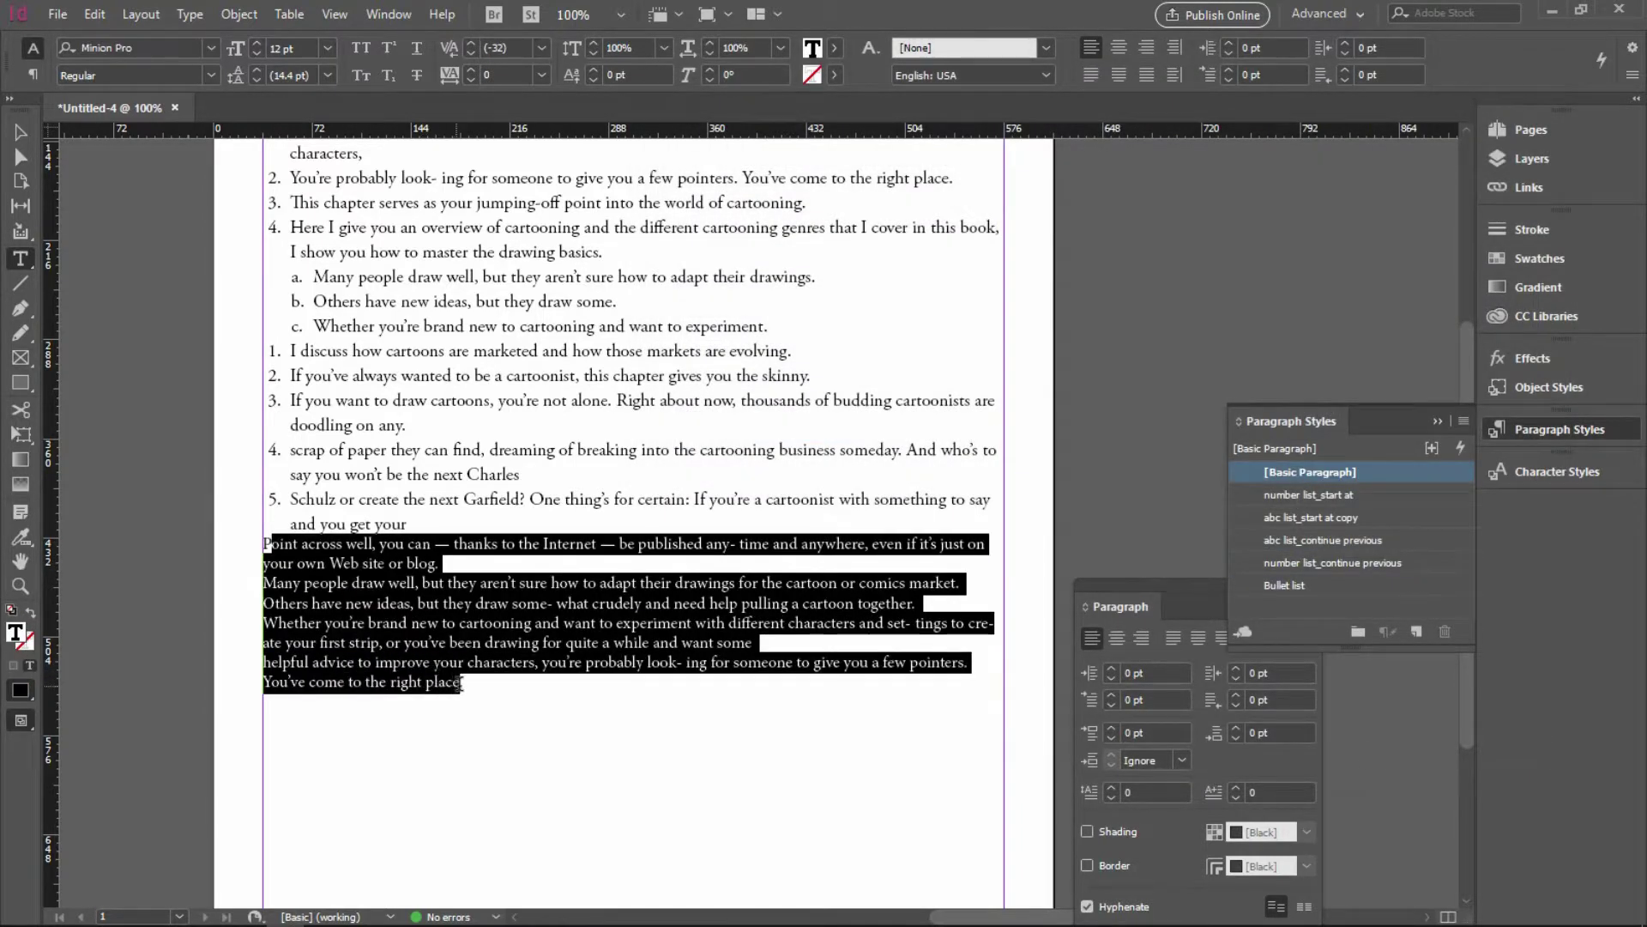
Apply the Bullet list style to the five paragraphs from 'Point across well' to 'the right place'.
click(1342, 587)
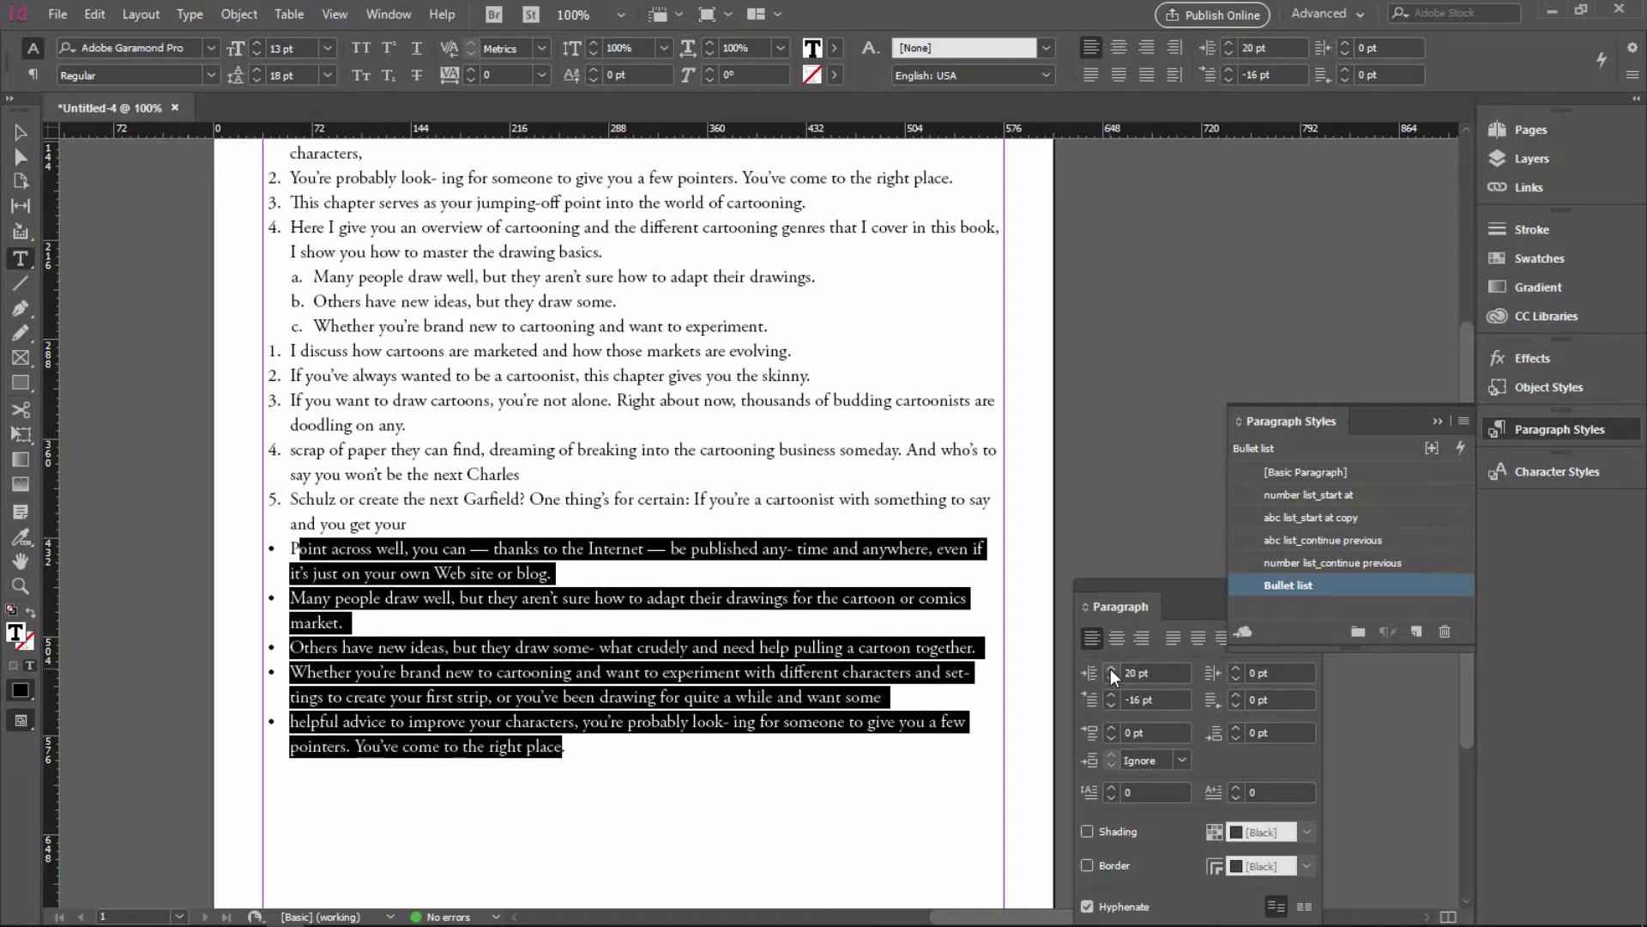
click(713, 546)
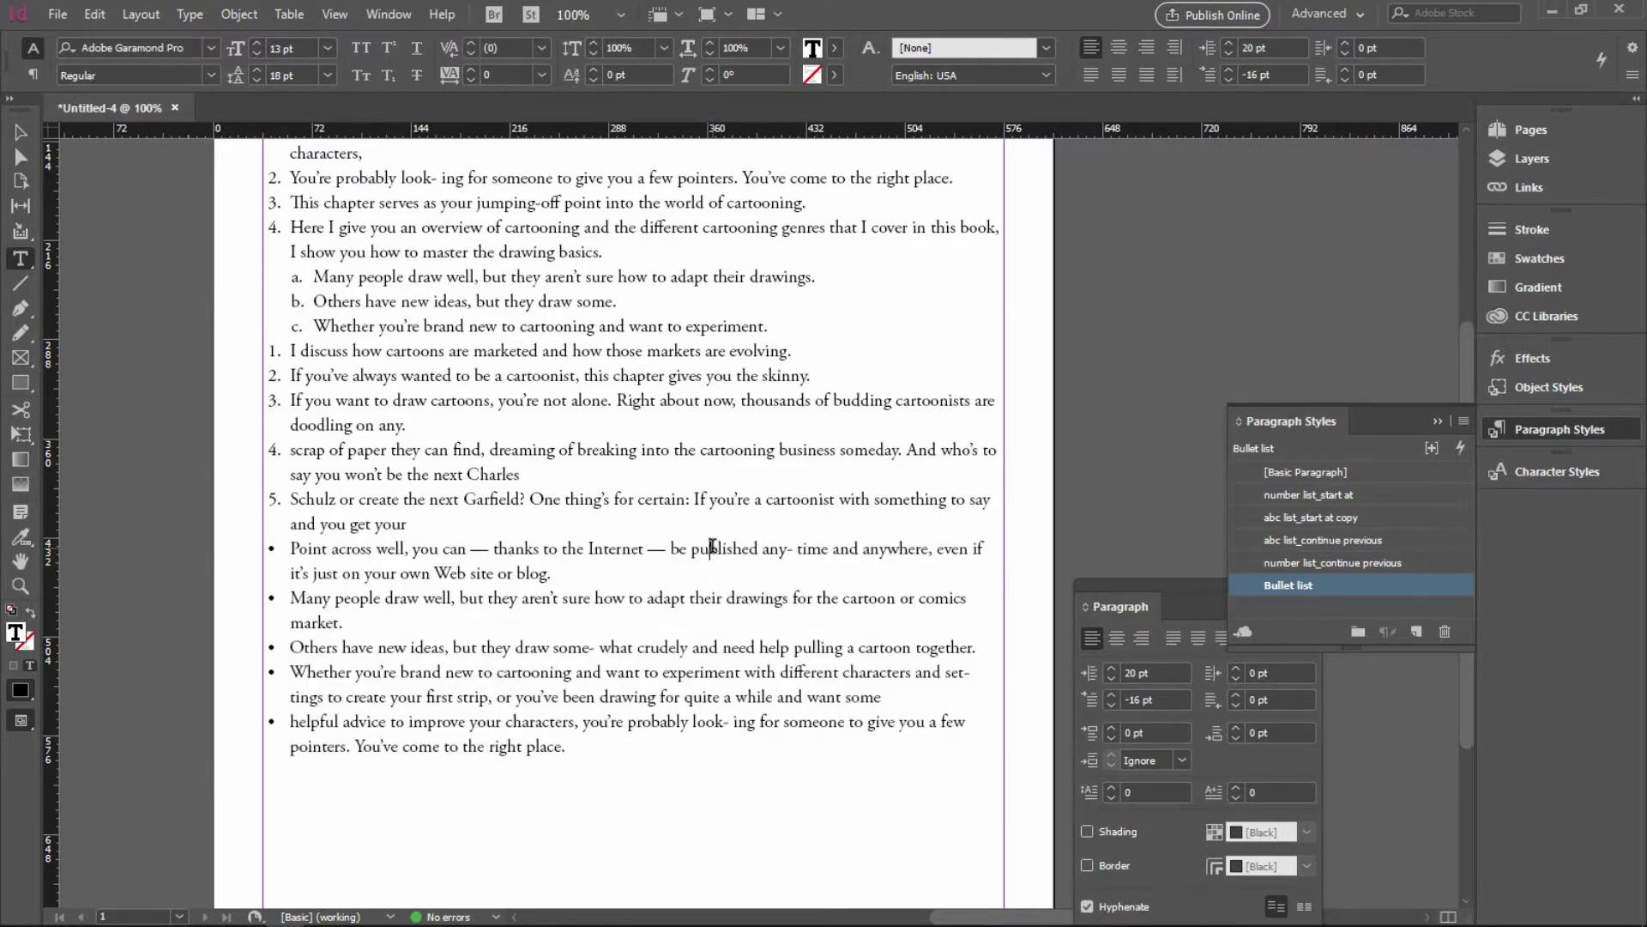
Raise the first bullet paragraph's left indent to 36 pt.
triple_click(383, 550)
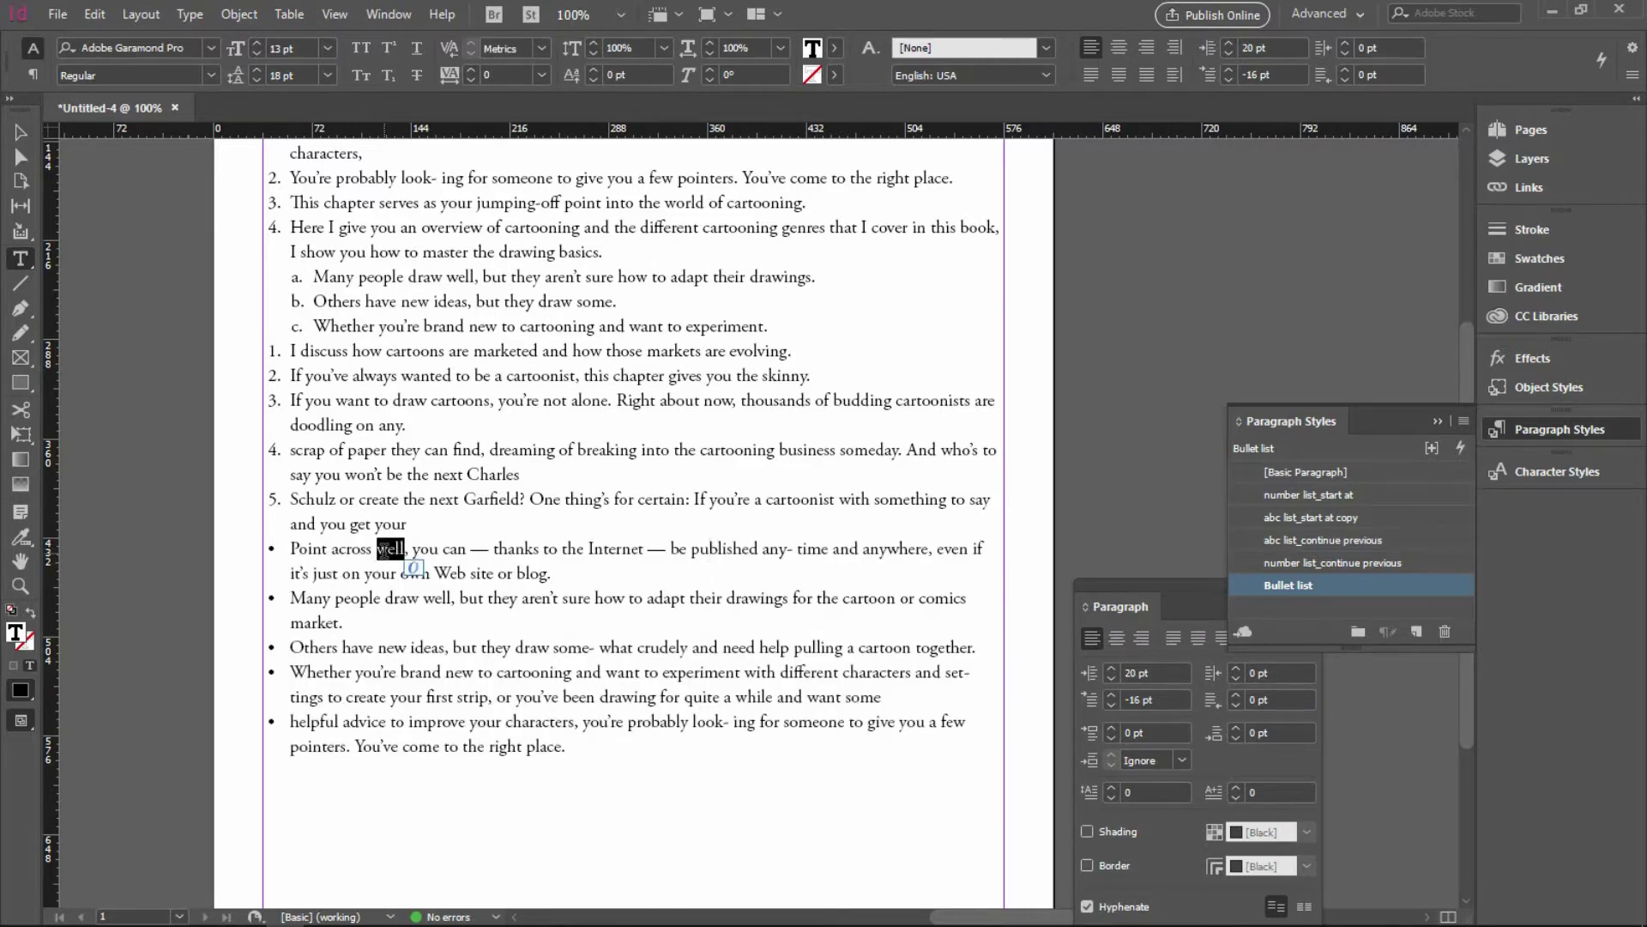
click(1110, 671)
click(1111, 671)
click(1111, 670)
click(1110, 669)
click(1110, 669)
click(1110, 669)
click(1110, 669)
click(1111, 669)
click(1111, 669)
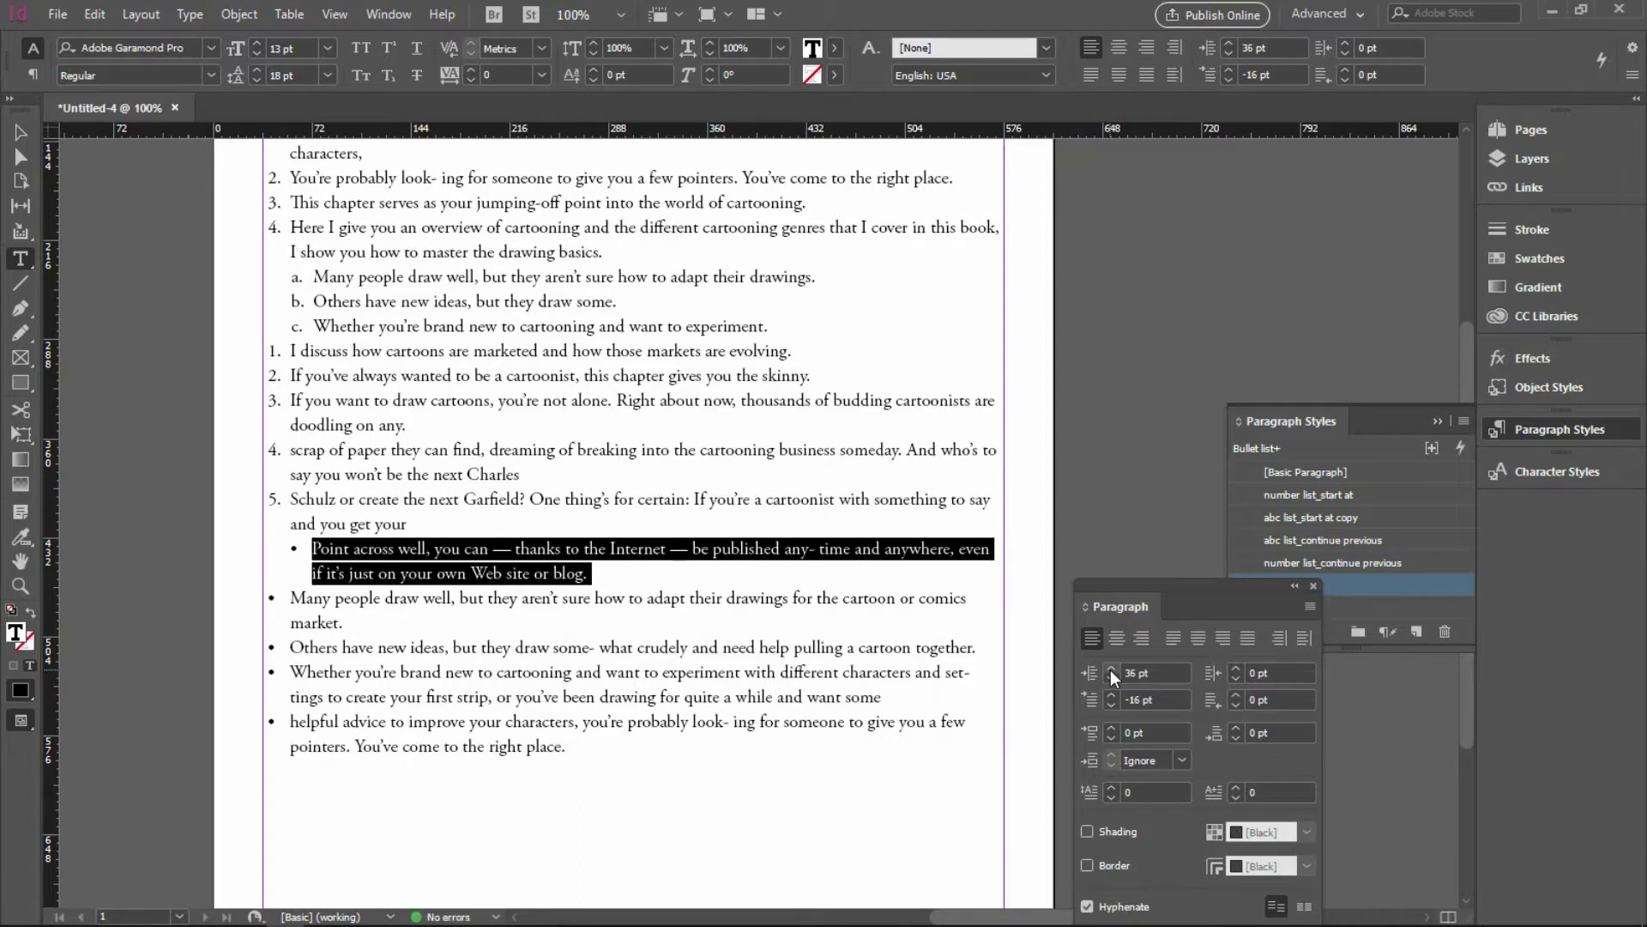
Redefine the Bullet list style with the 36 pt indent and close the Paragraph panel.
click(1372, 606)
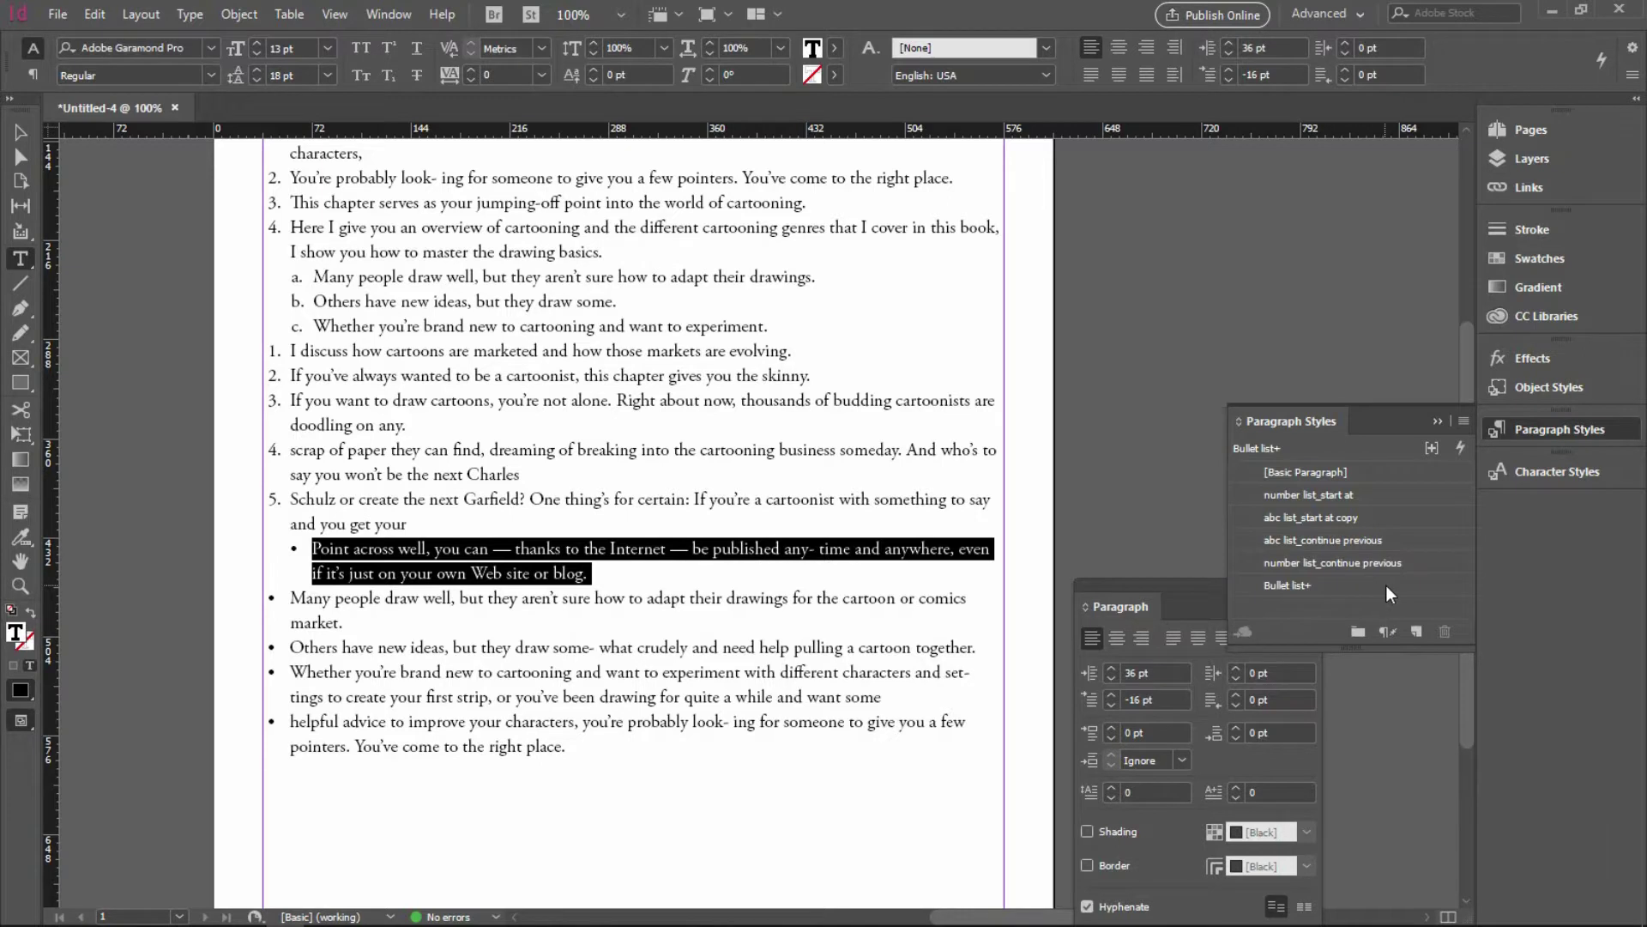
right_click(1386, 585)
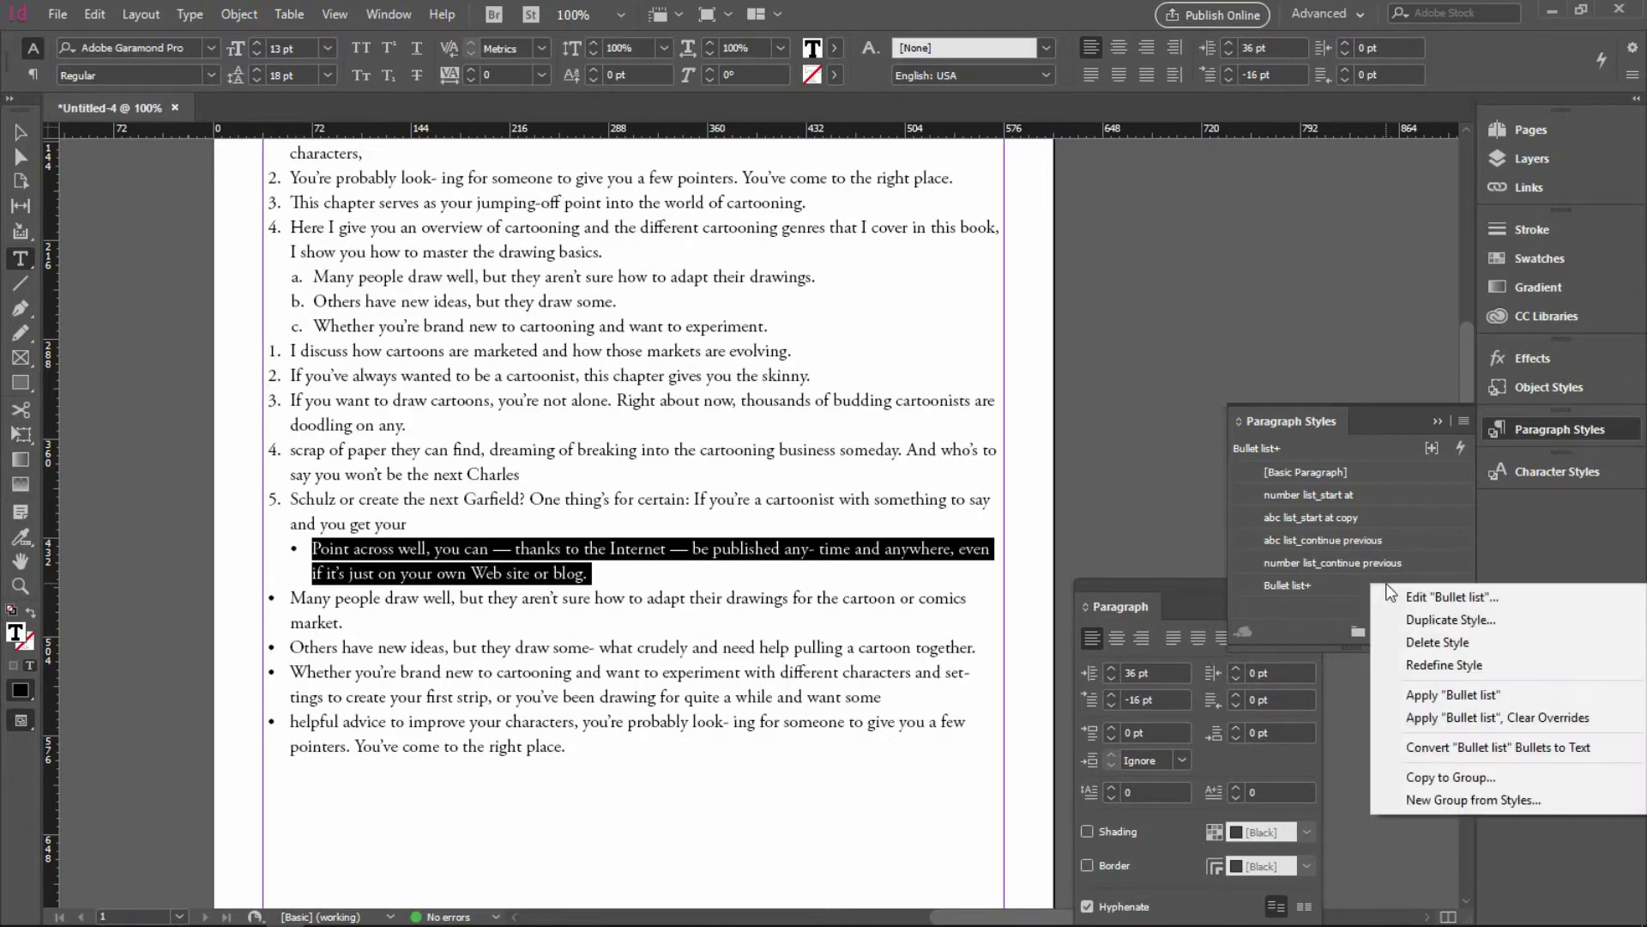
click(1423, 662)
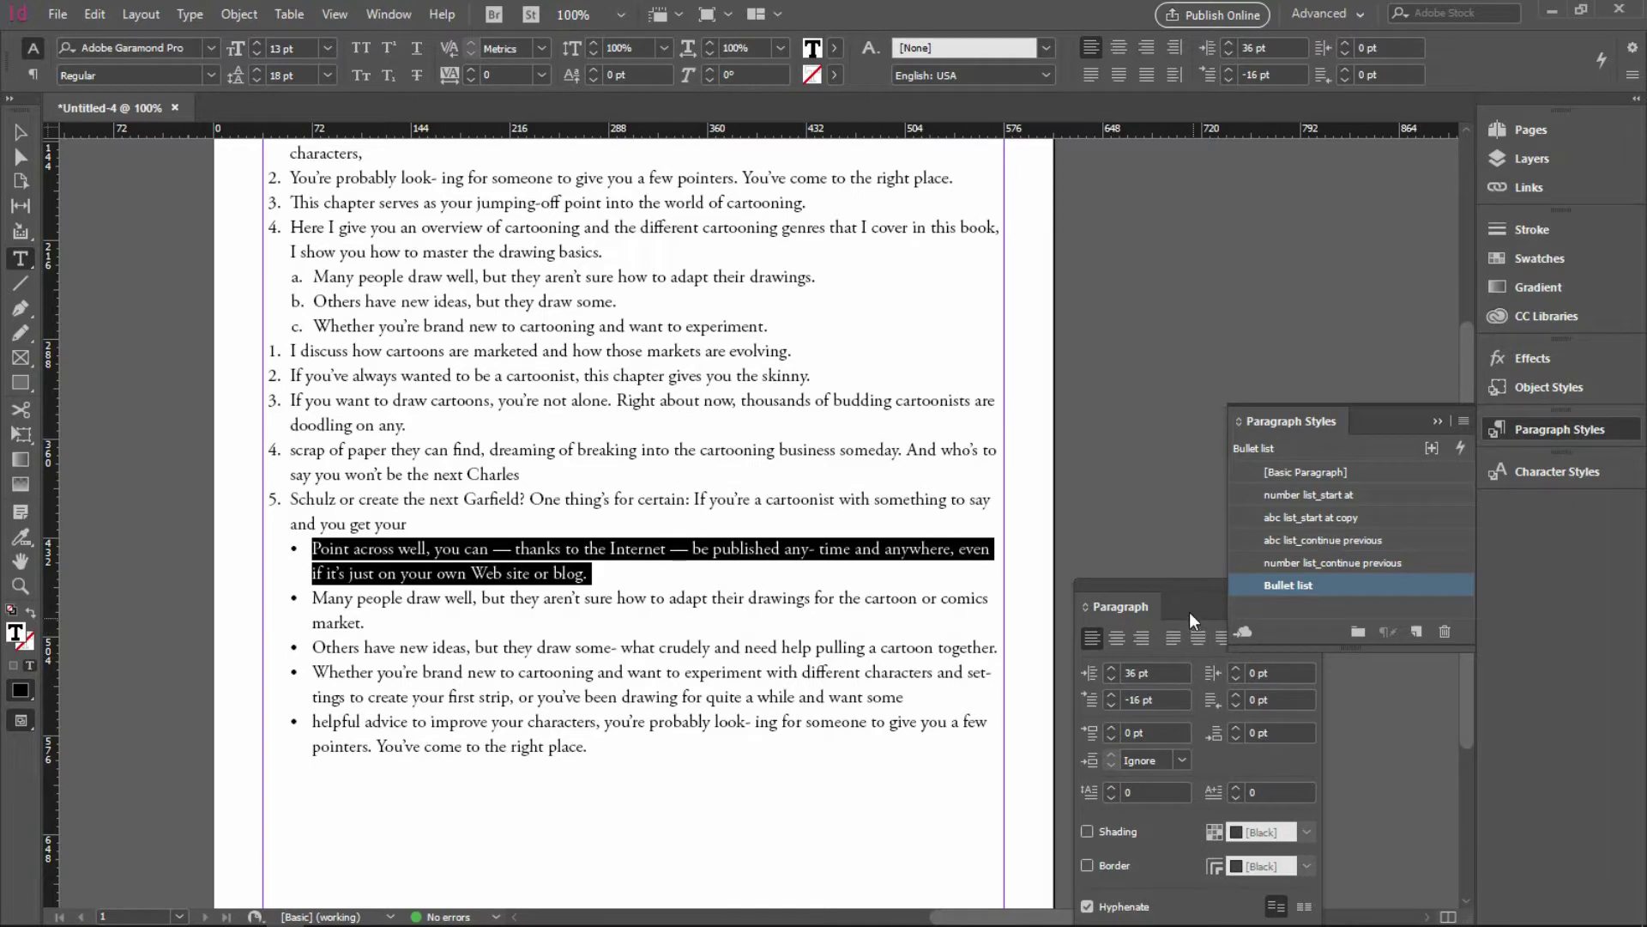
click(1320, 581)
click(1123, 541)
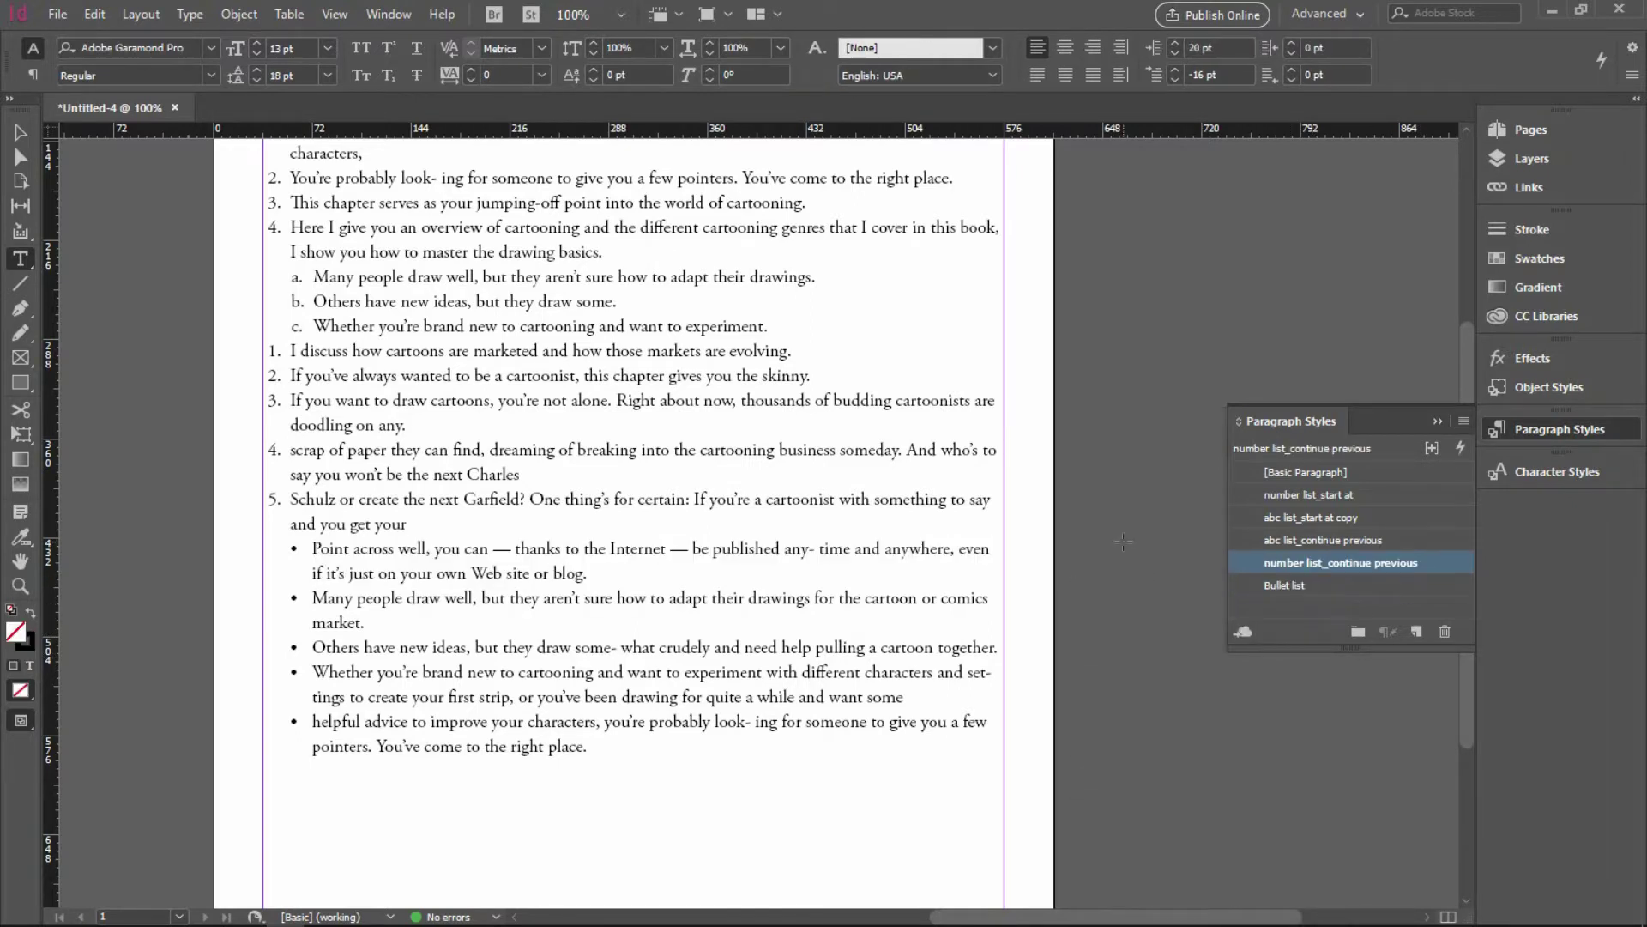
Fit the whole page in the window (Ctrl+0) and switch to Preview screen mode (W).
key(ctrl+0)
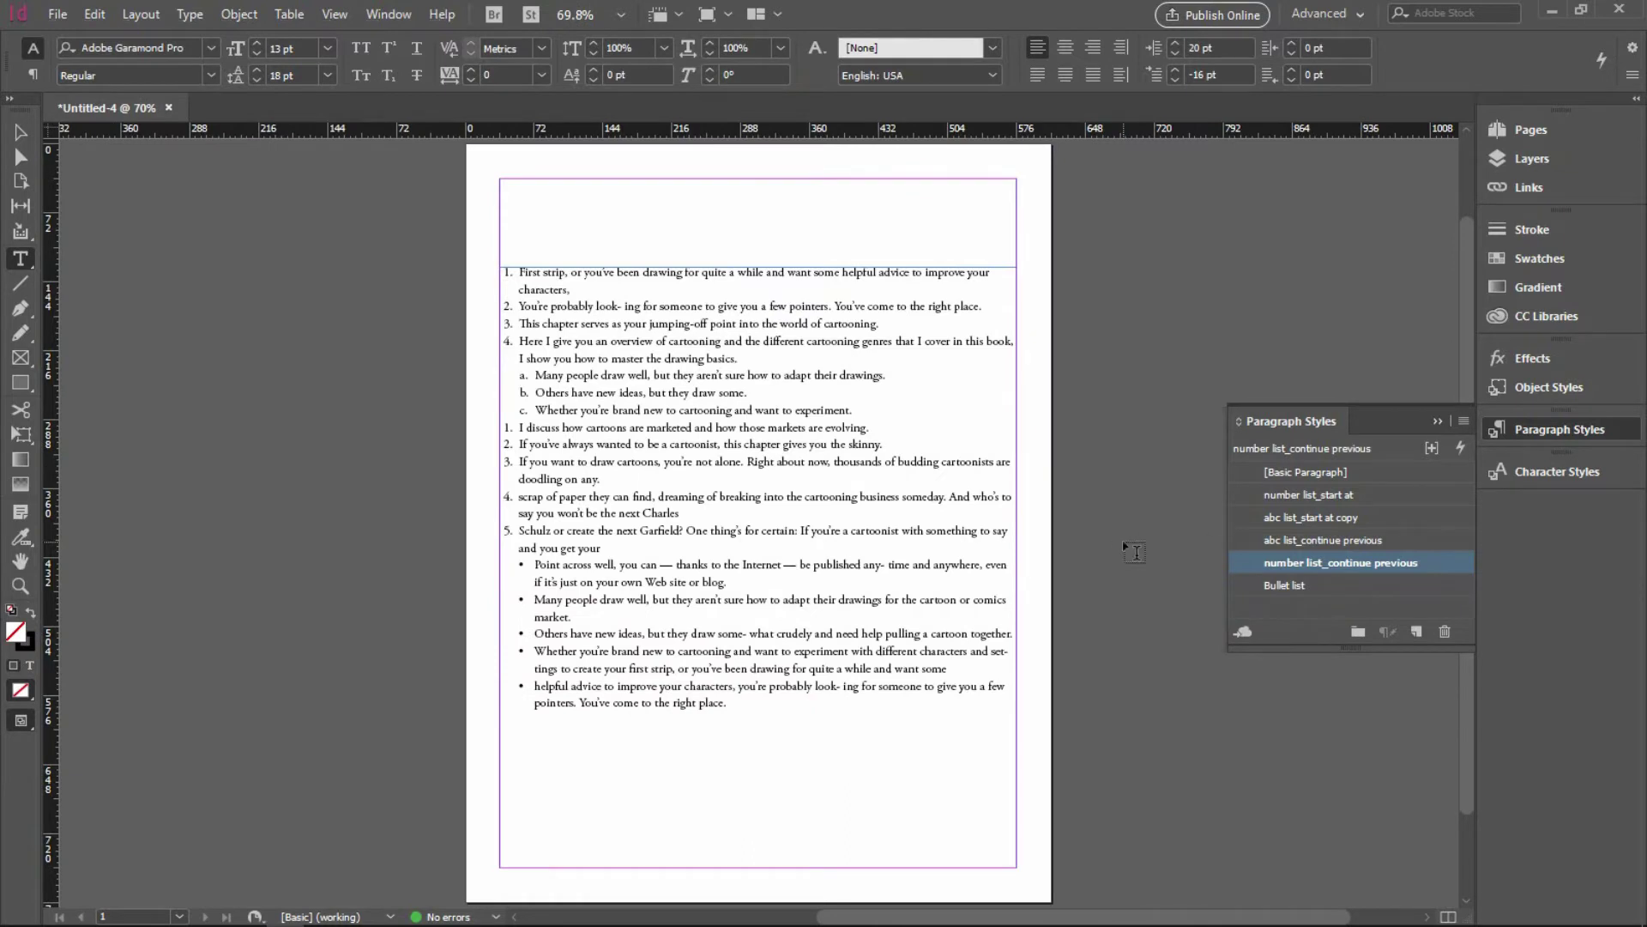
key(w)
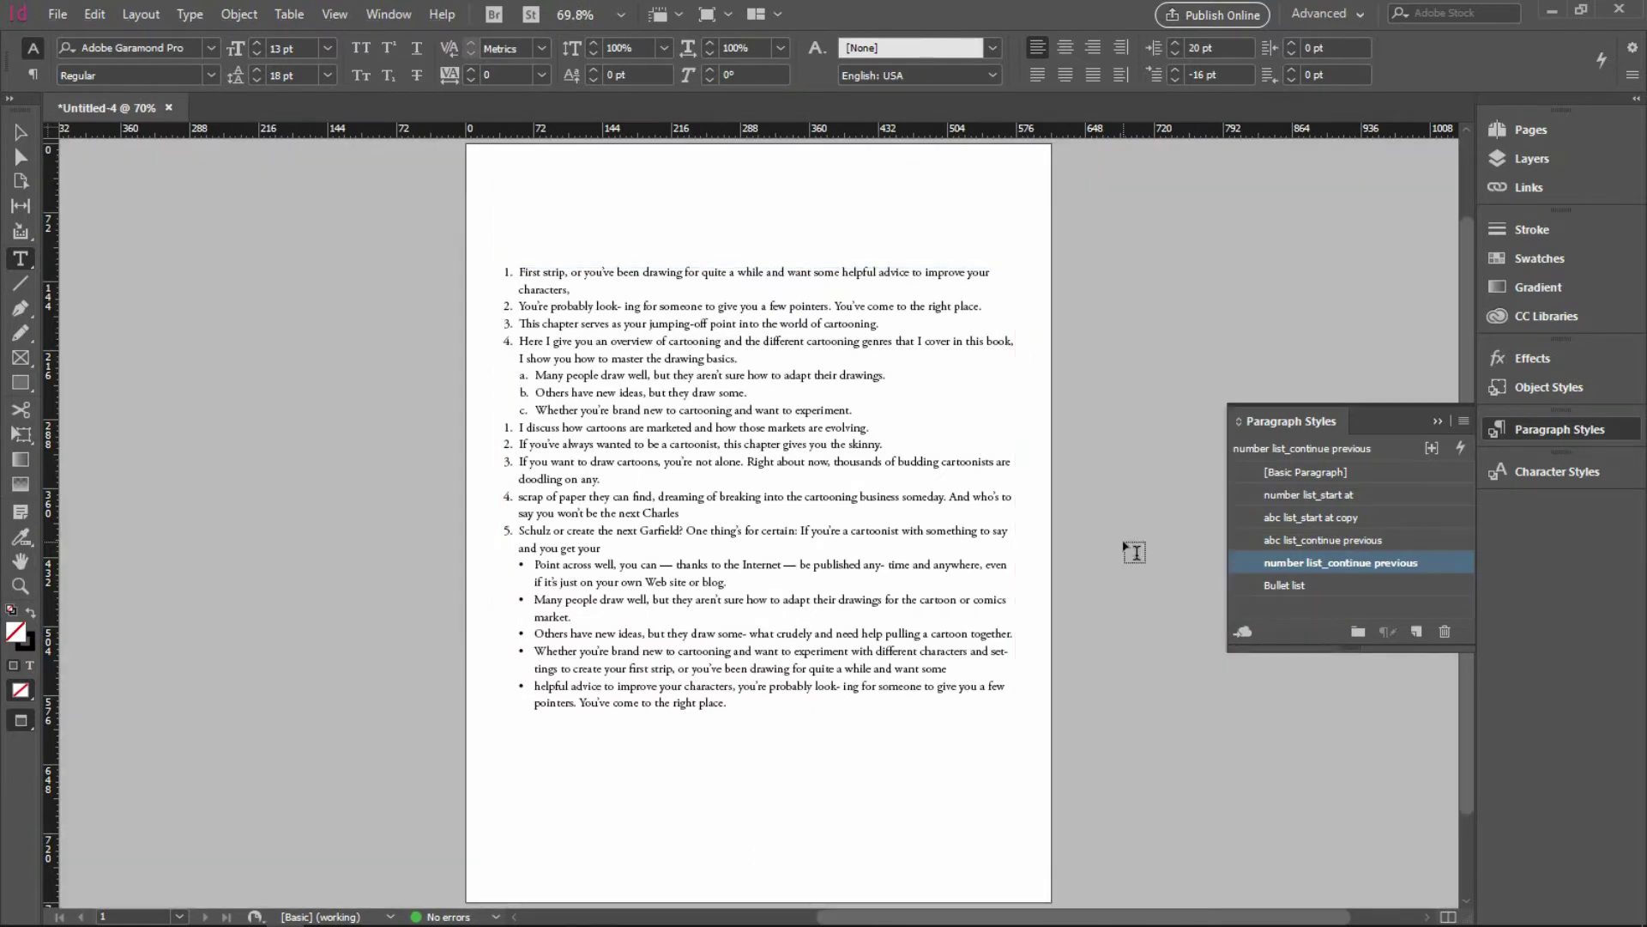